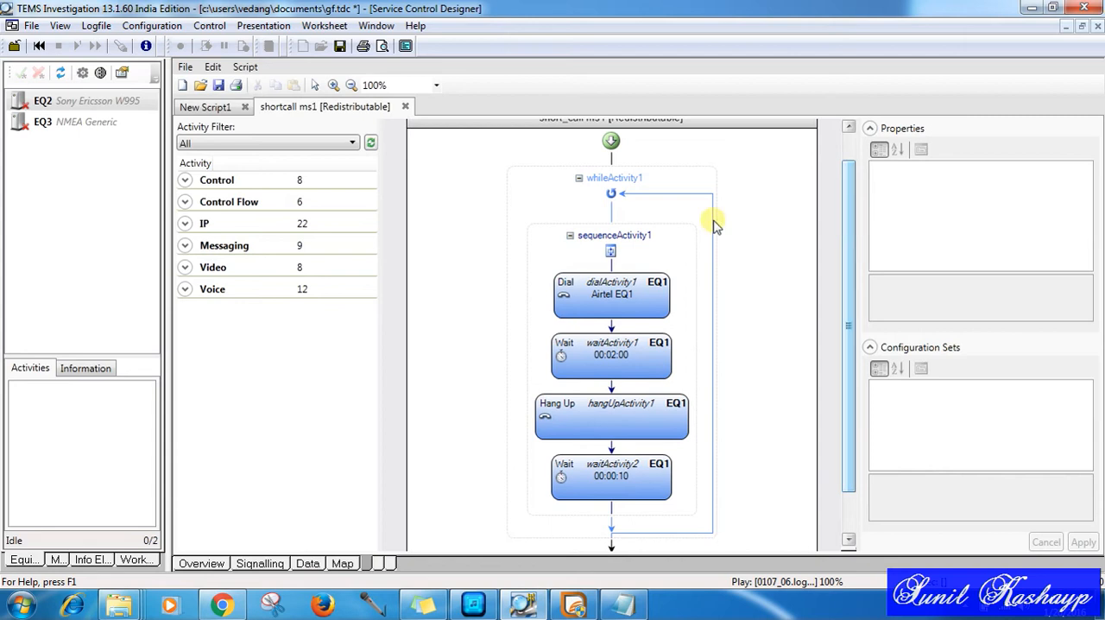
Step: Review the properties of the Dial, Wait and Hang Up activities in the shortcall ms1 script
click(611, 289)
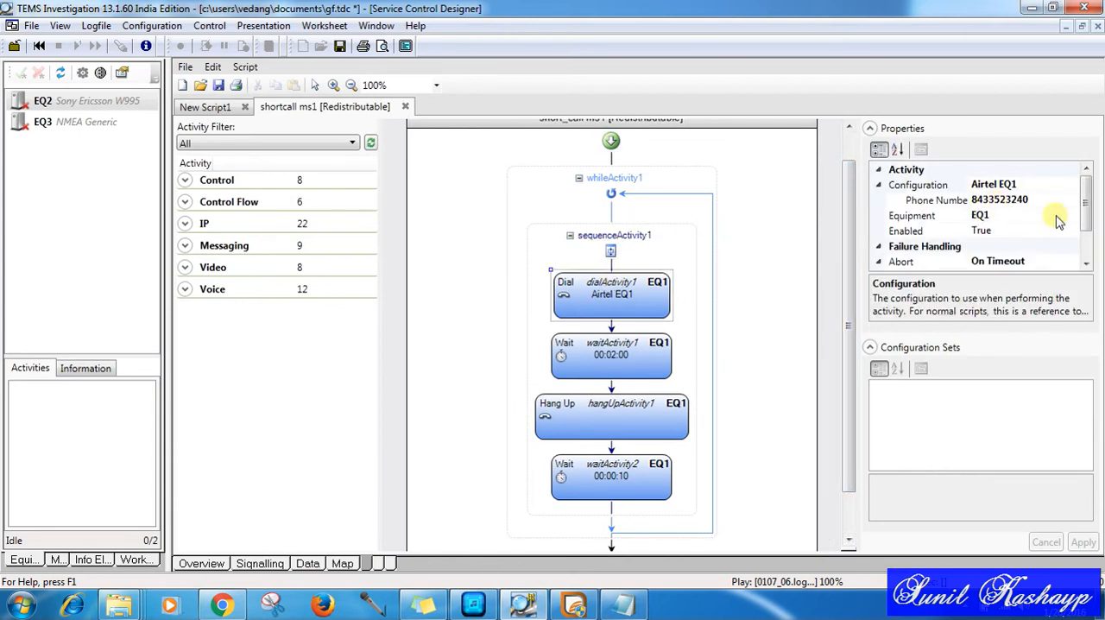
click(601, 362)
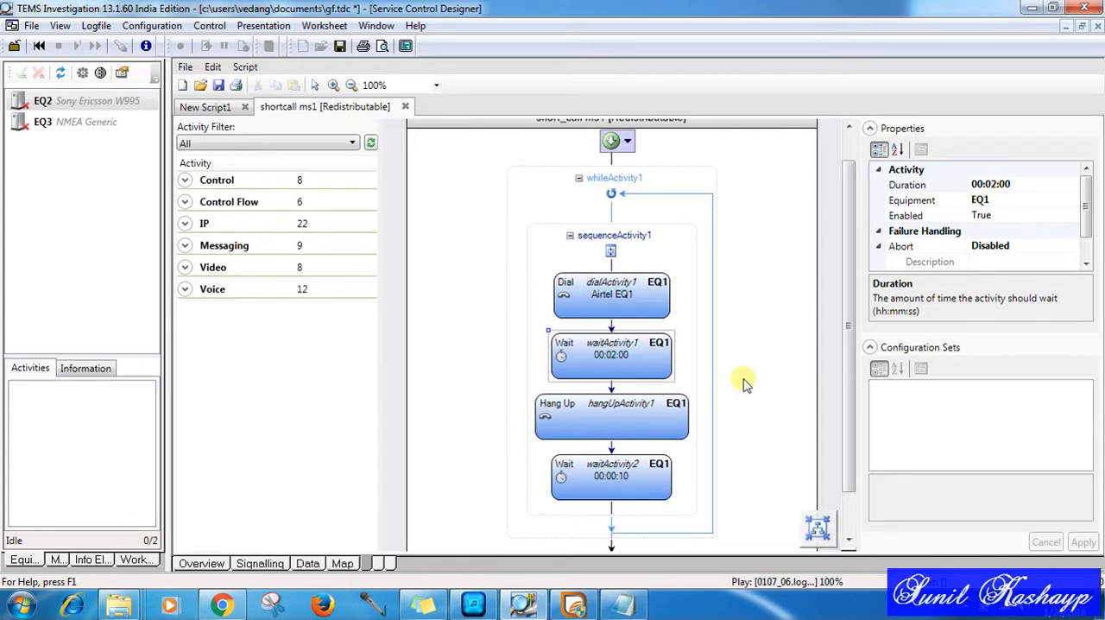
click(658, 423)
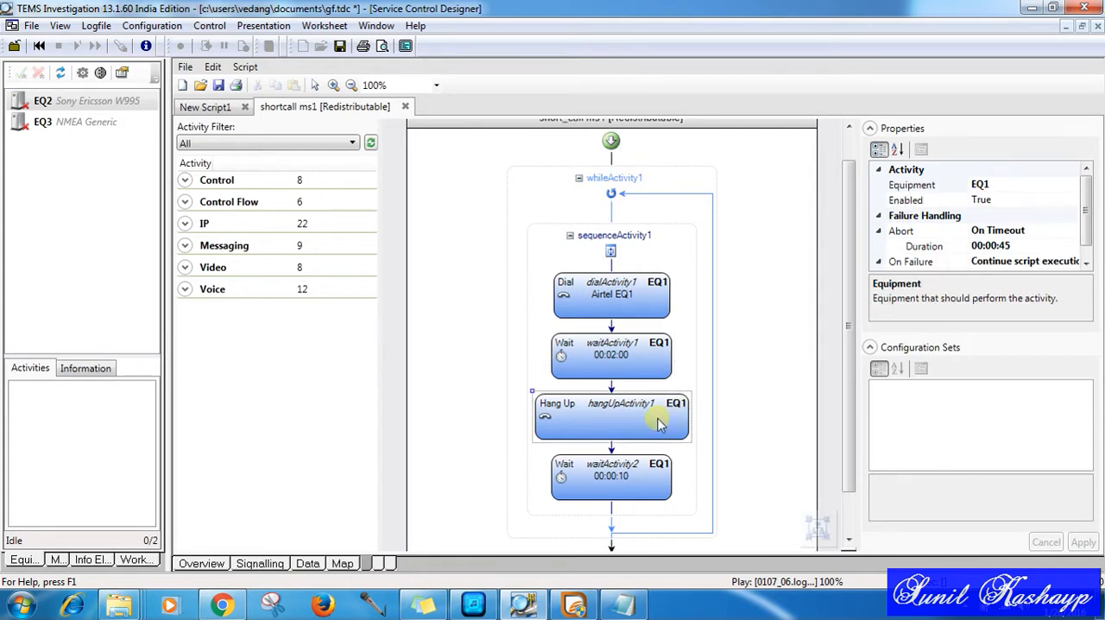
click(632, 486)
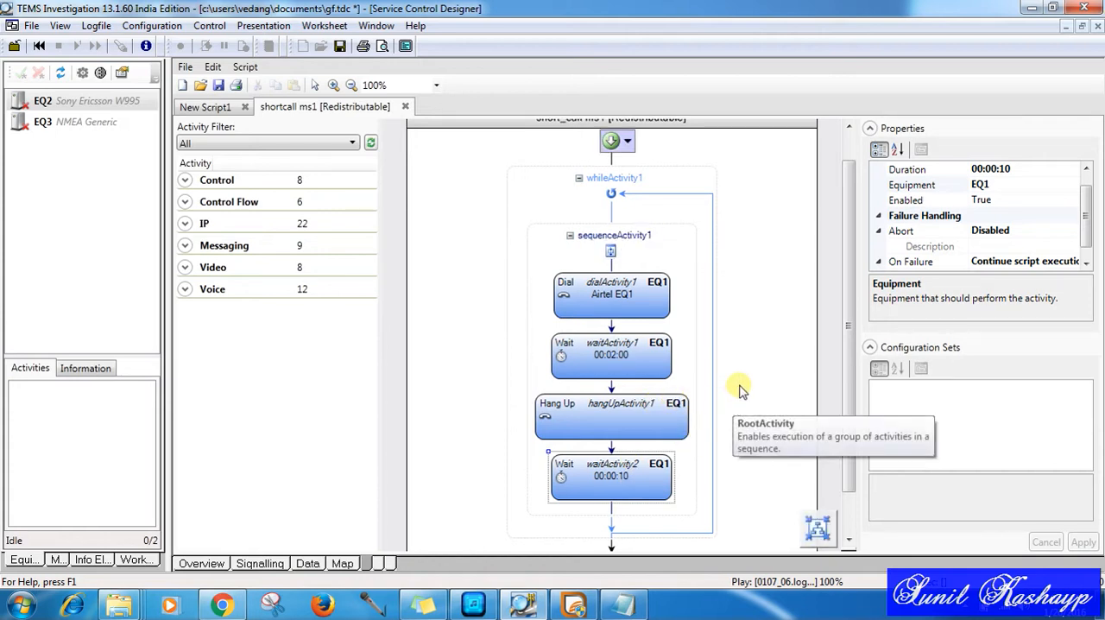
scroll(850, 280, up, 1)
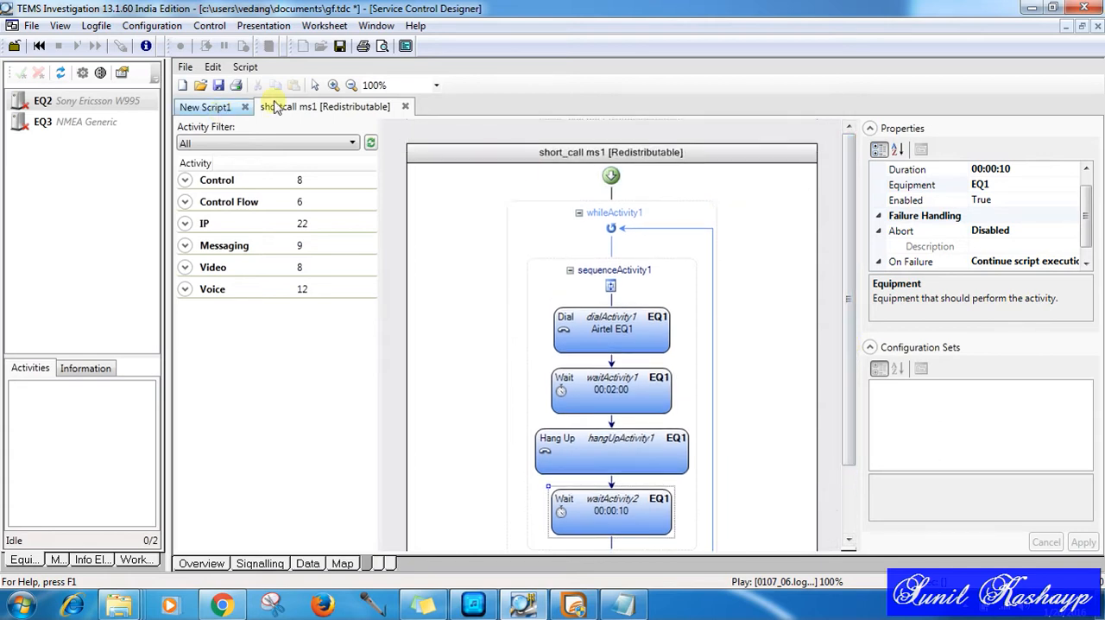
Step: Add a While loop from the Control Flow activities to the empty workflow of New Script1
click(230, 116)
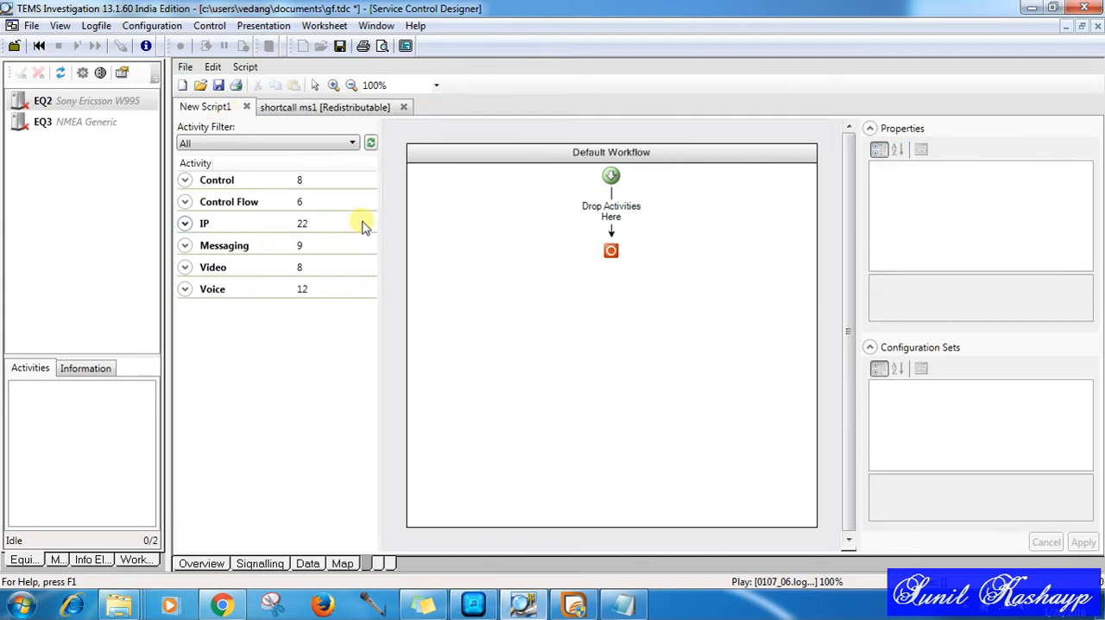
click(186, 201)
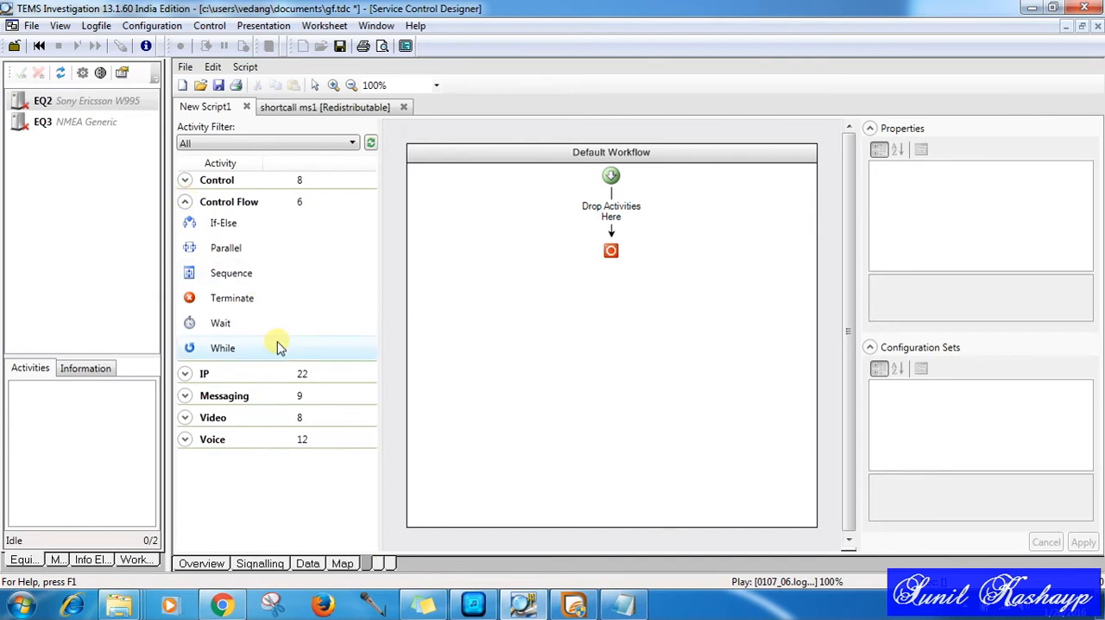
click(246, 352)
drag(246, 353, 611, 213)
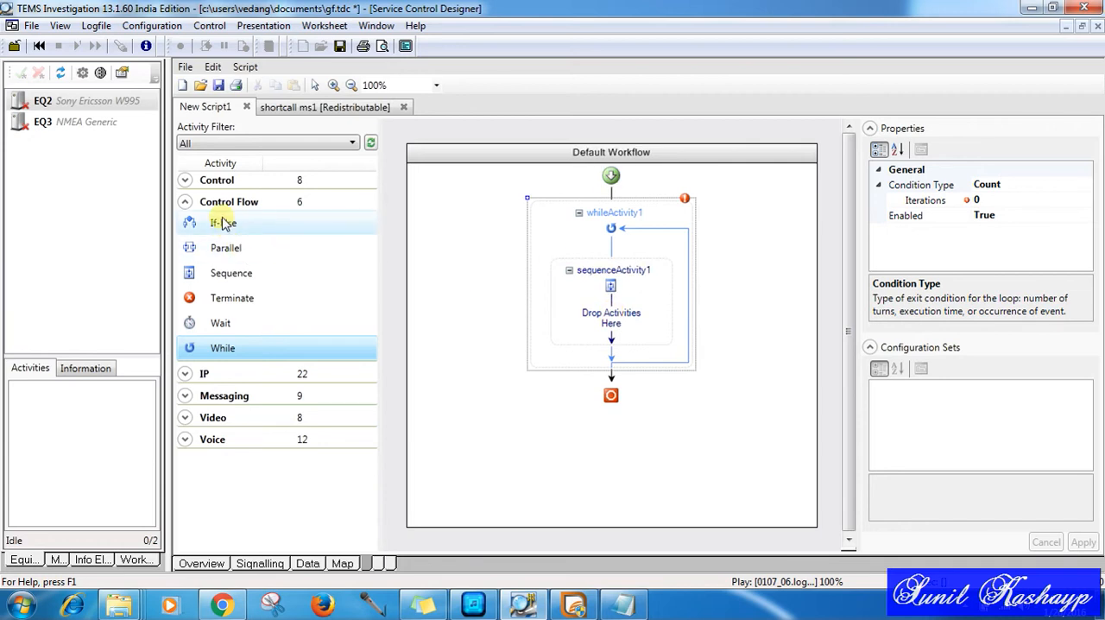
Step: Add a Dial activity inside the While loop's sequence, followed by a Wait activity
click(186, 440)
click(223, 490)
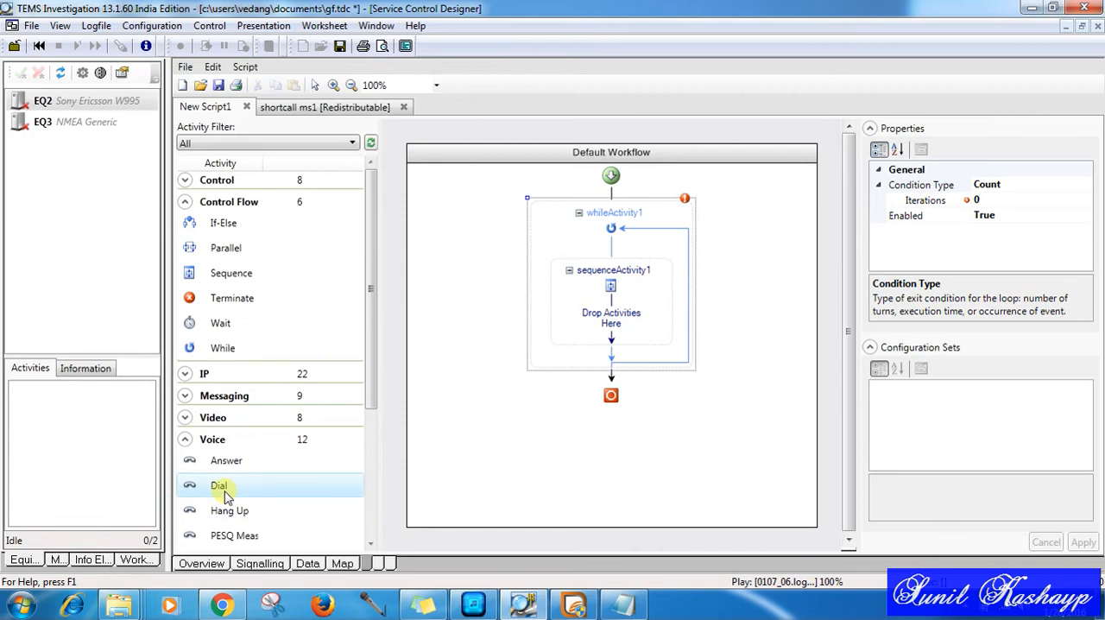
drag(224, 495, 618, 278)
drag(223, 487, 610, 341)
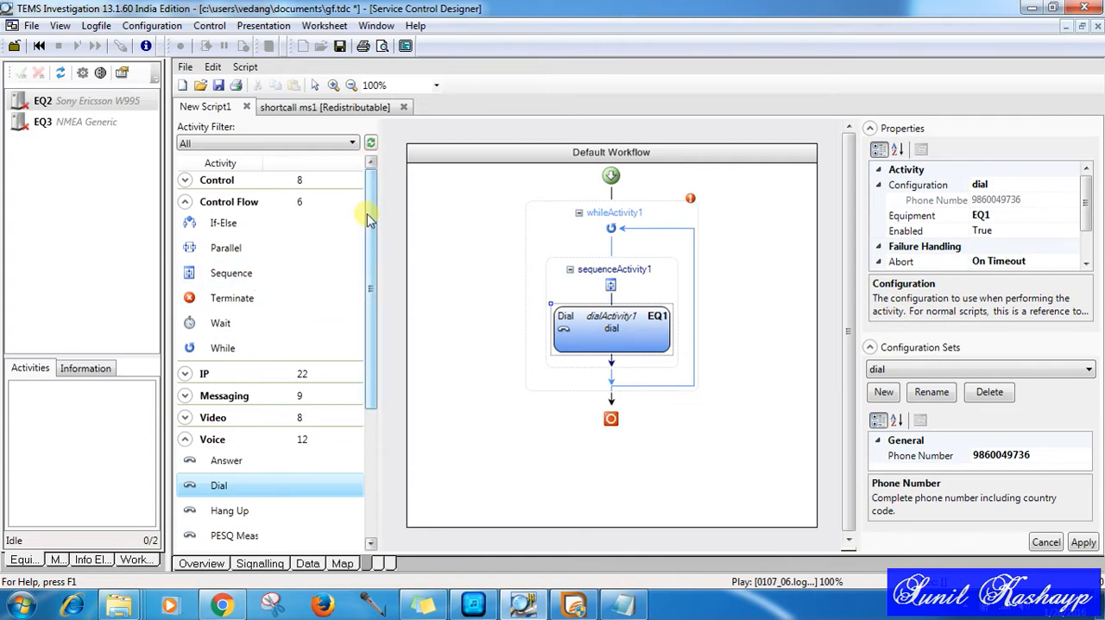
drag(248, 324, 611, 364)
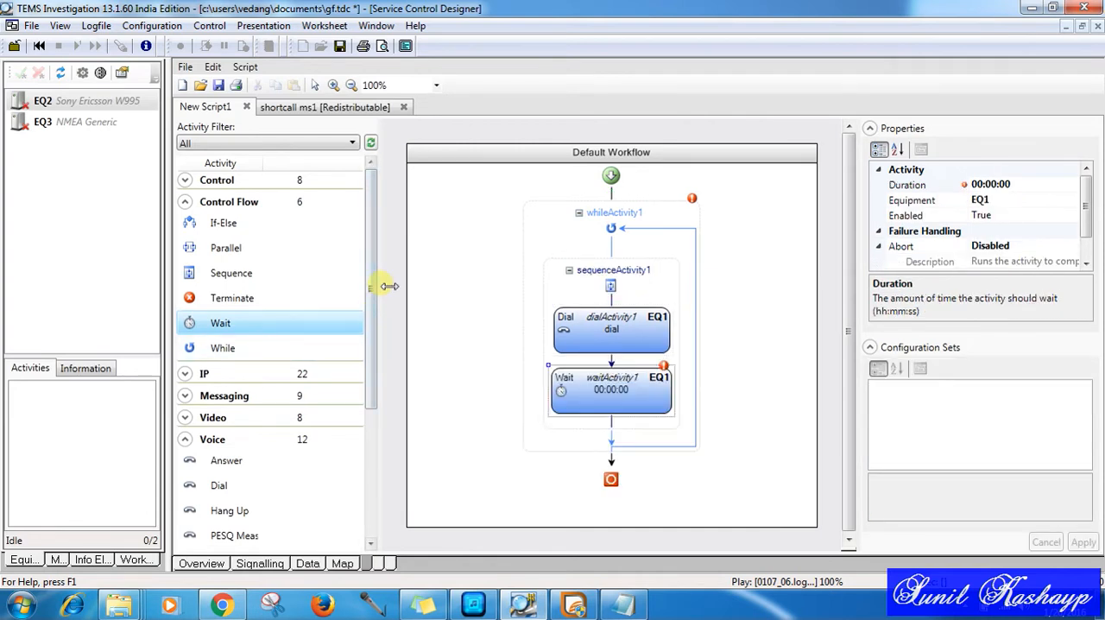
Step: Add a Hang Up activity after the Wait, followed by a second Wait at the end of the sequence
click(238, 515)
drag(239, 514, 613, 433)
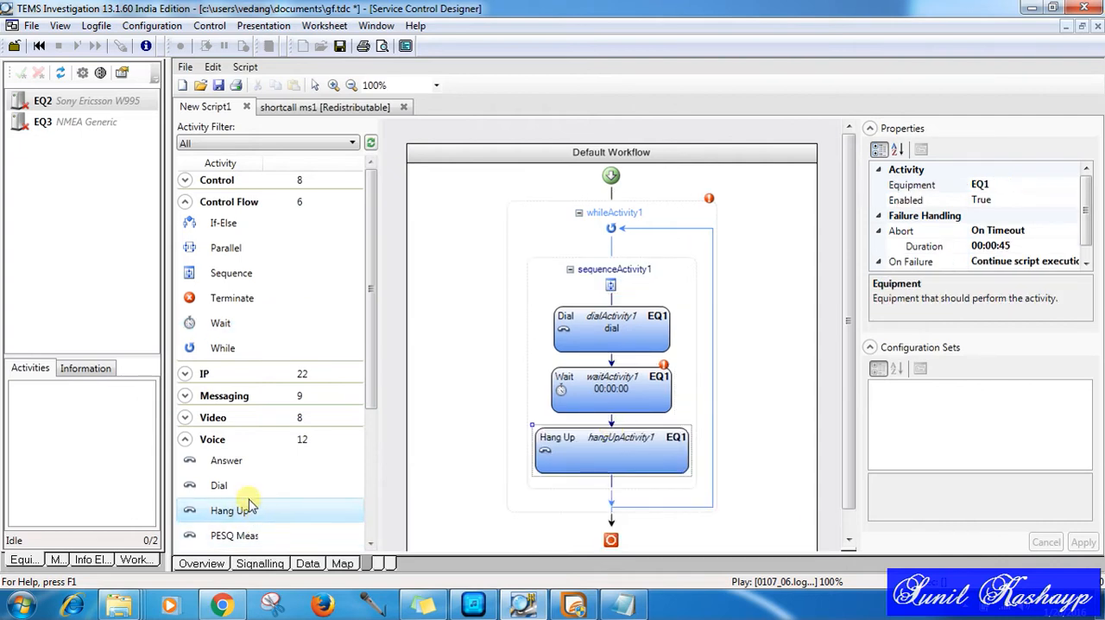
drag(375, 394, 375, 359)
drag(278, 286, 613, 466)
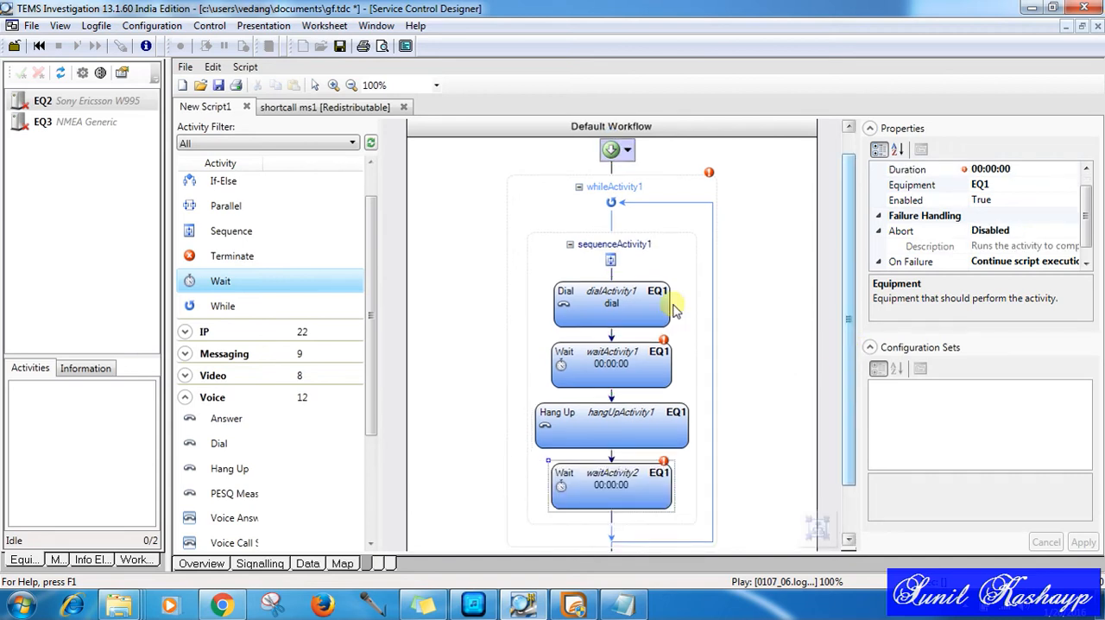
Step: Set the While loop's number of iterations to 9999
click(693, 207)
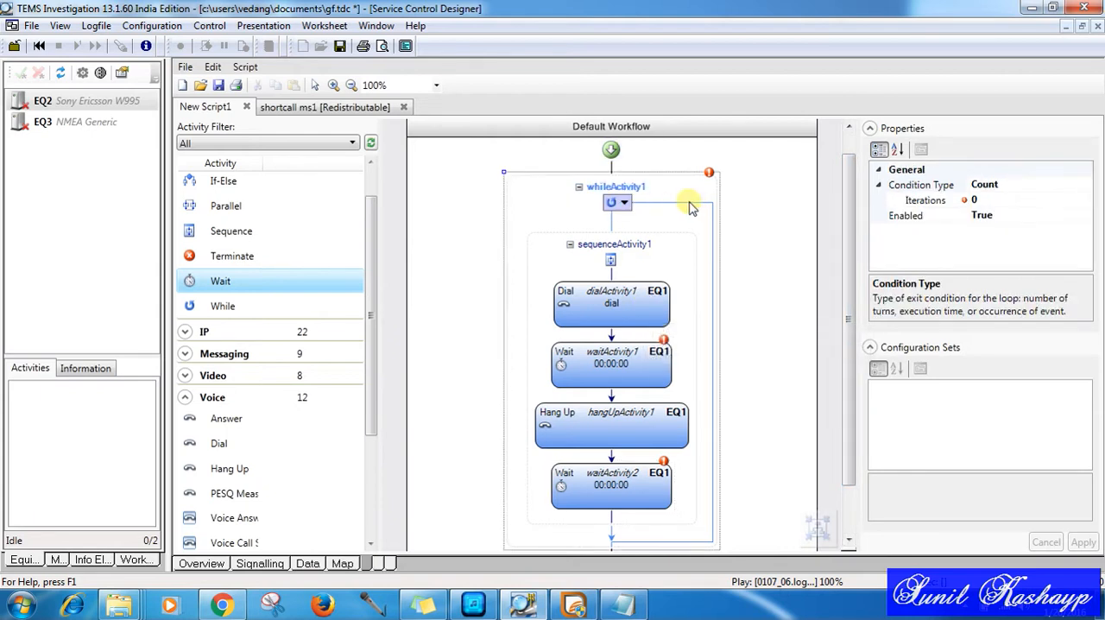
click(993, 203)
text(9999)
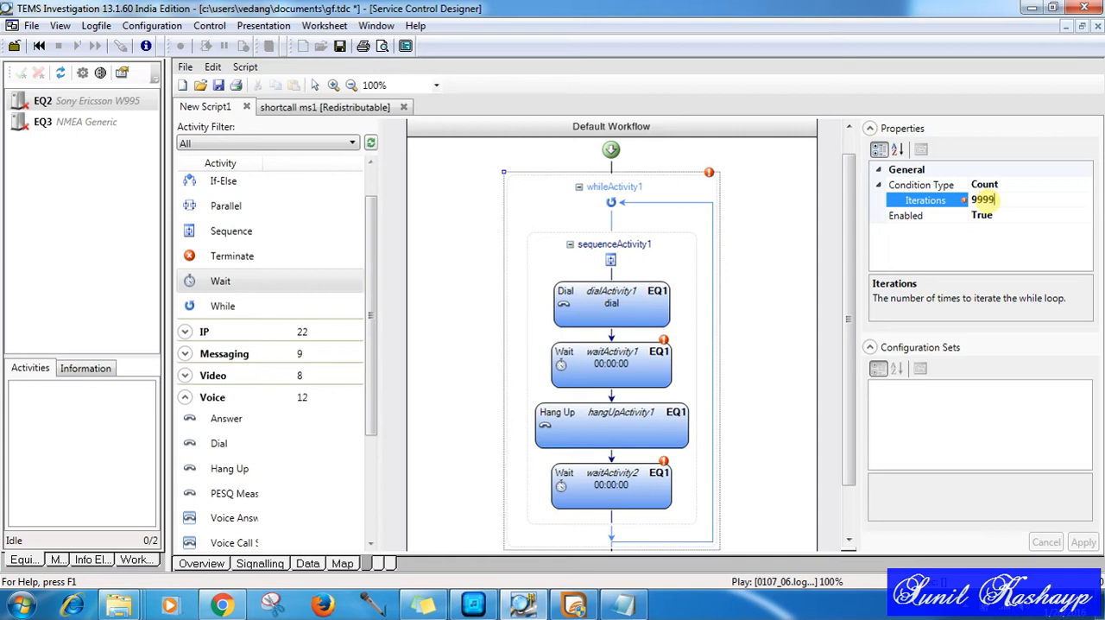
Step: Copy the phone number from the Dial activity's configuration set named dial, and delete that configuration set
mouse_move(853, 285)
mouse_down()
mouse_move(853, 321)
mouse_move(853, 303)
mouse_up()
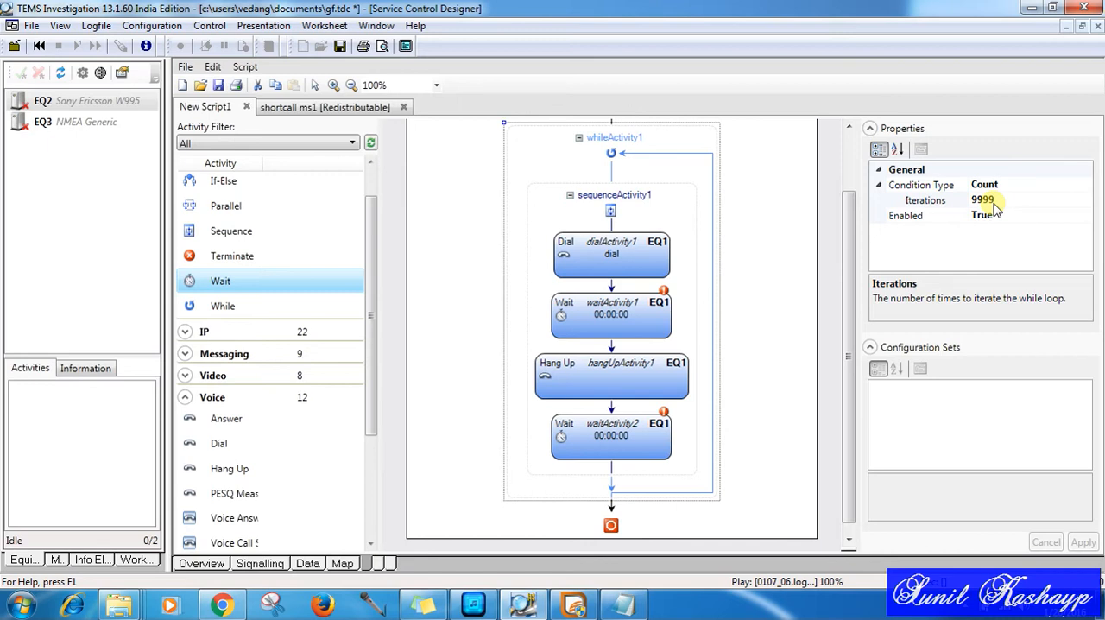
click(600, 255)
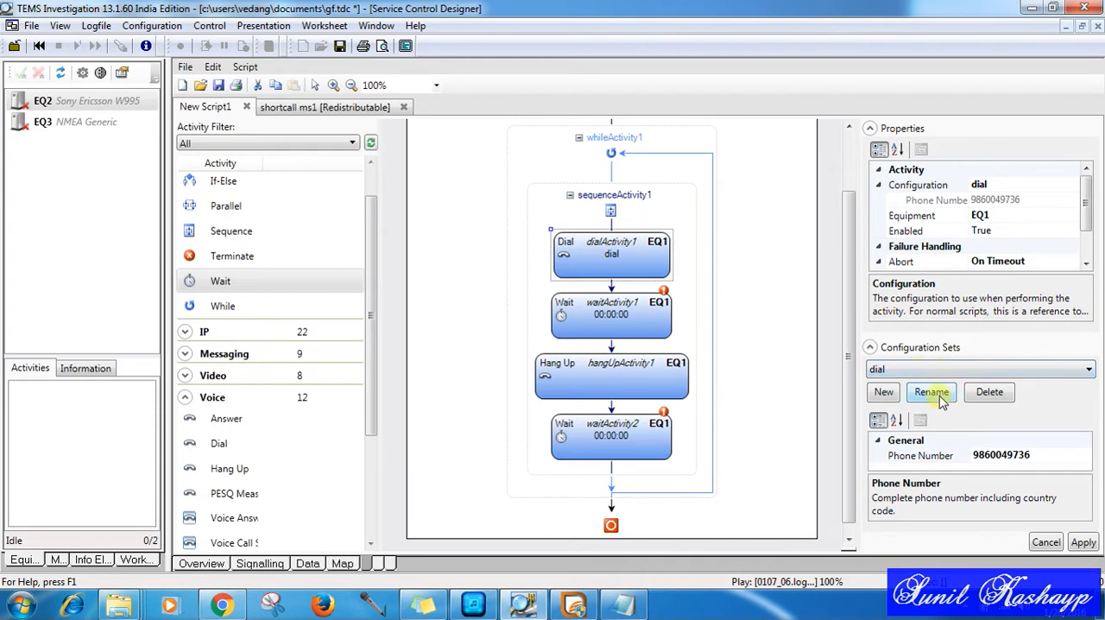
click(1001, 458)
click(1001, 459)
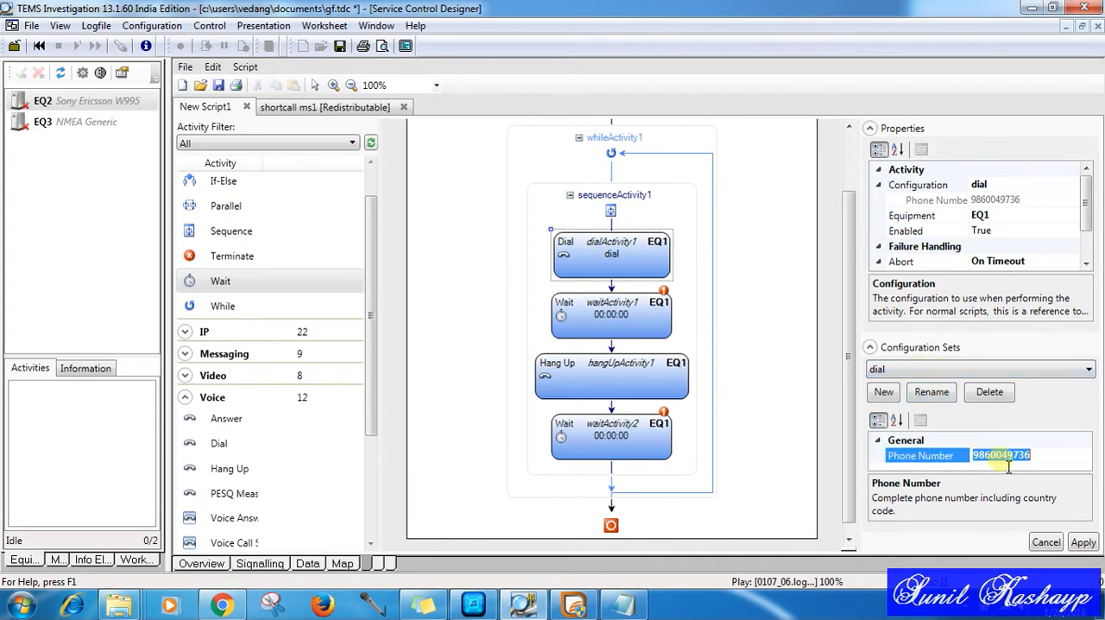
right_click(1001, 464)
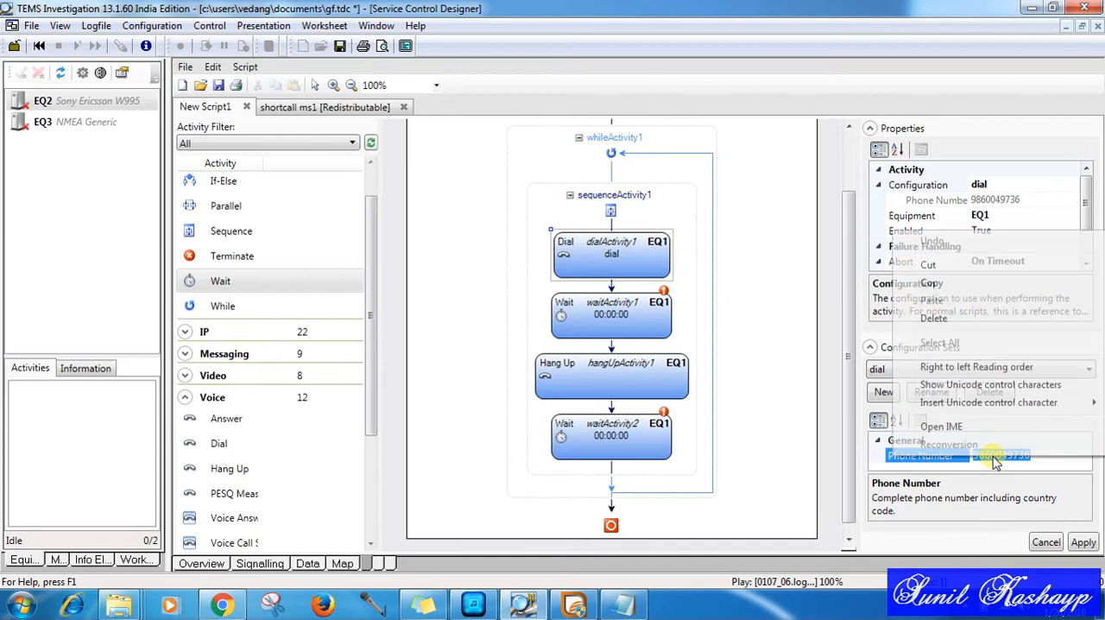
click(953, 287)
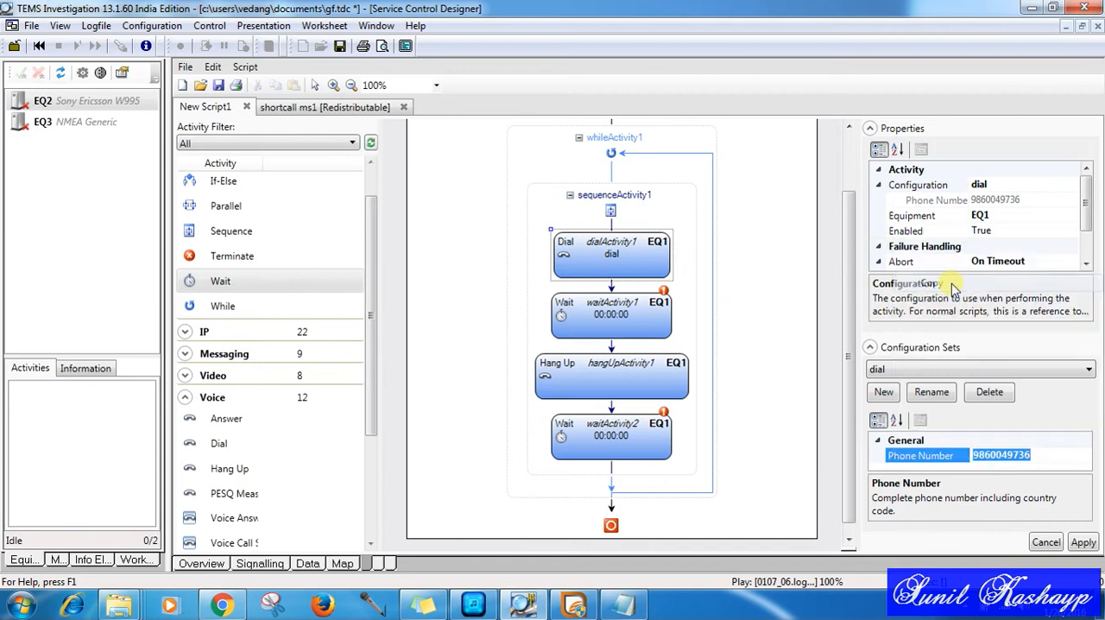
click(983, 394)
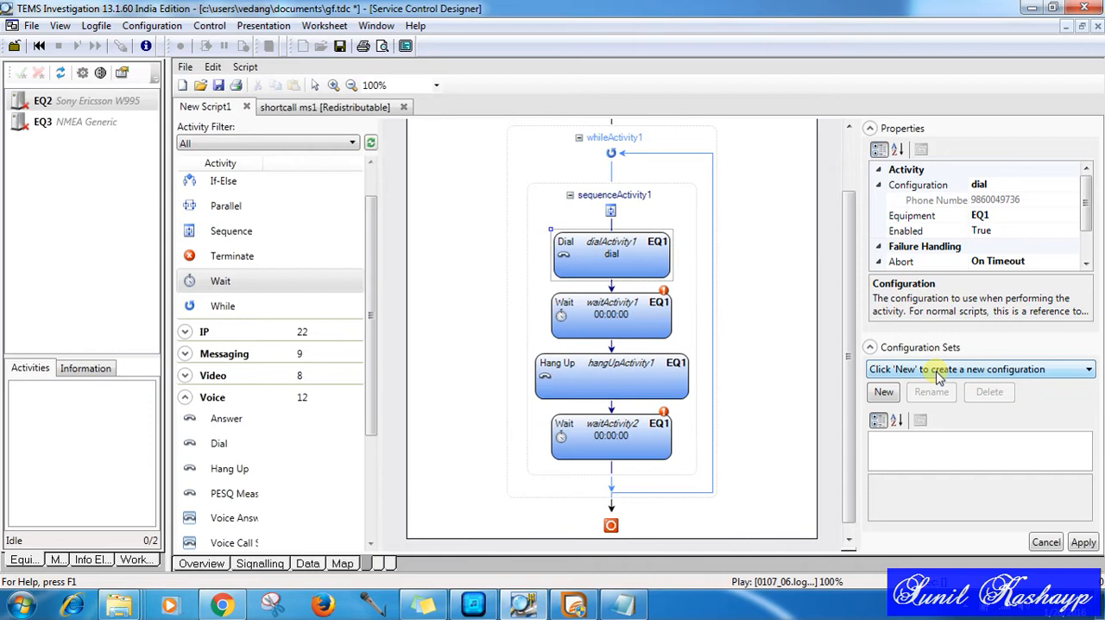
Step: Create a new configuration set named dial for the Dial activity and paste the copied phone number into it
click(898, 393)
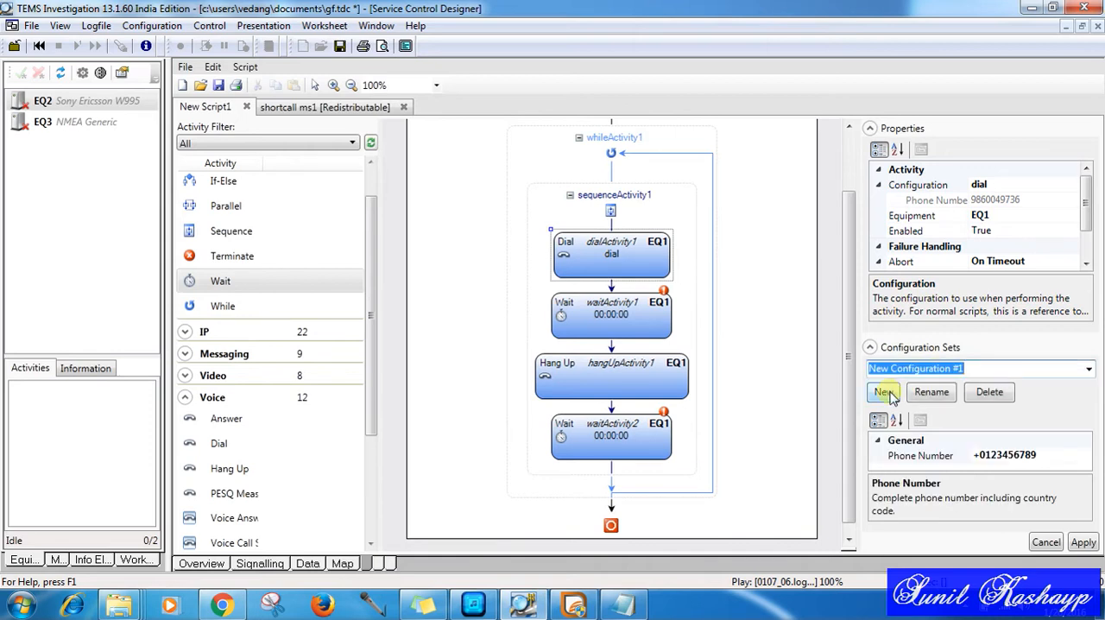
text(dial)
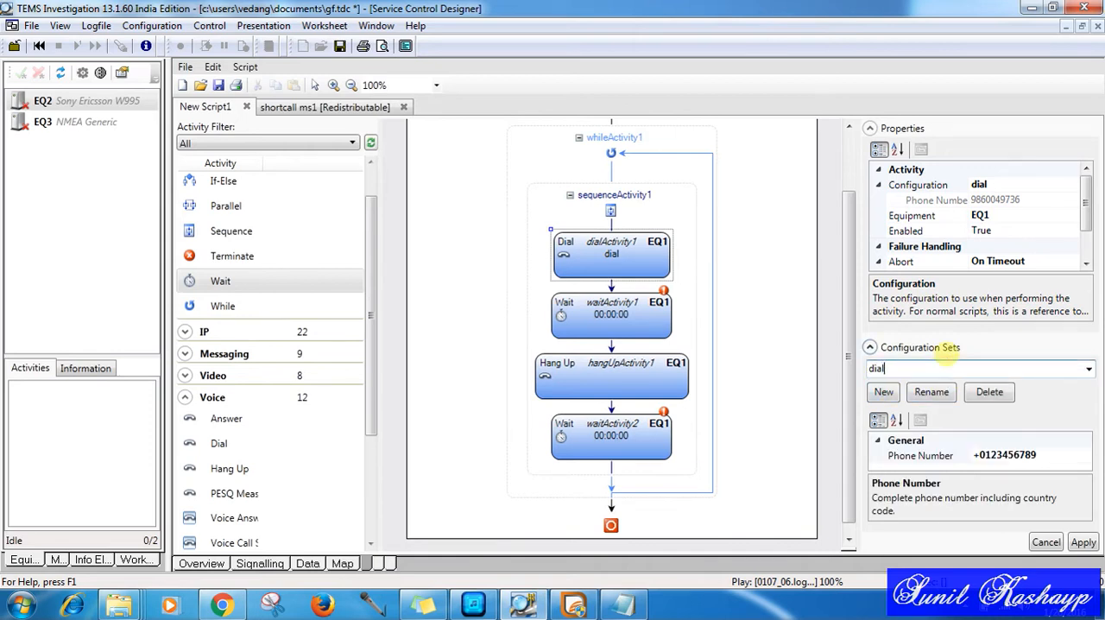
click(1009, 463)
right_click(1011, 462)
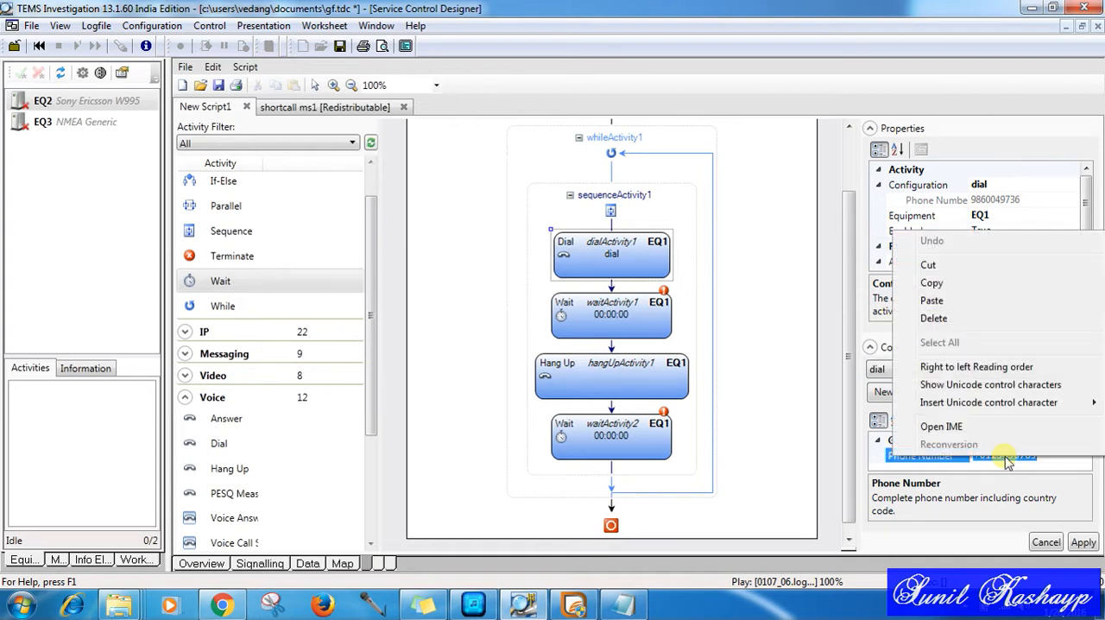
click(973, 300)
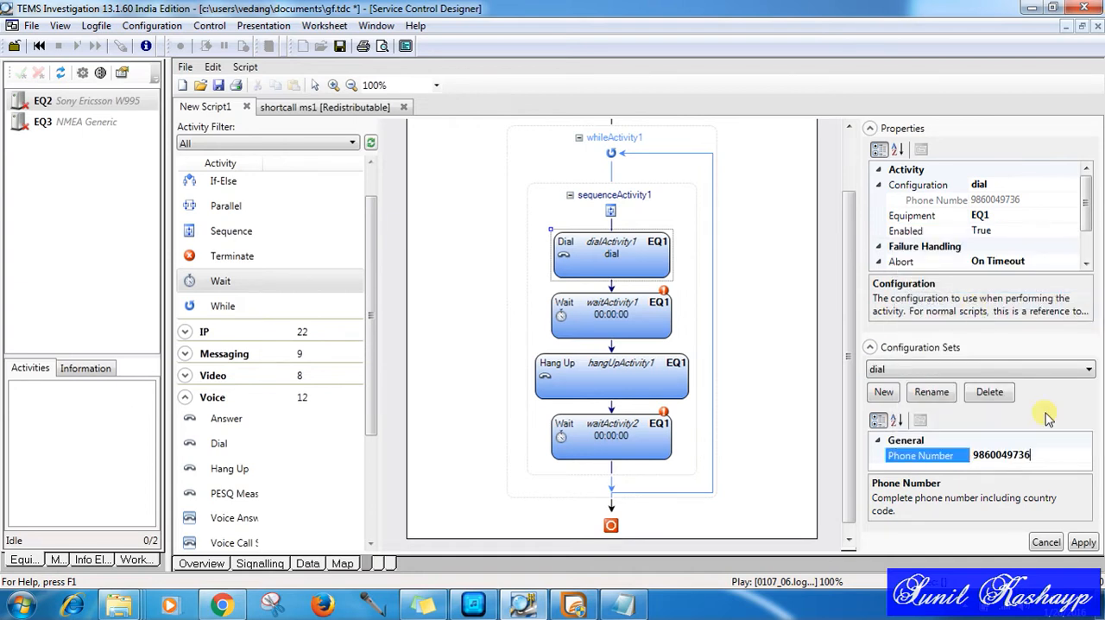
click(1069, 459)
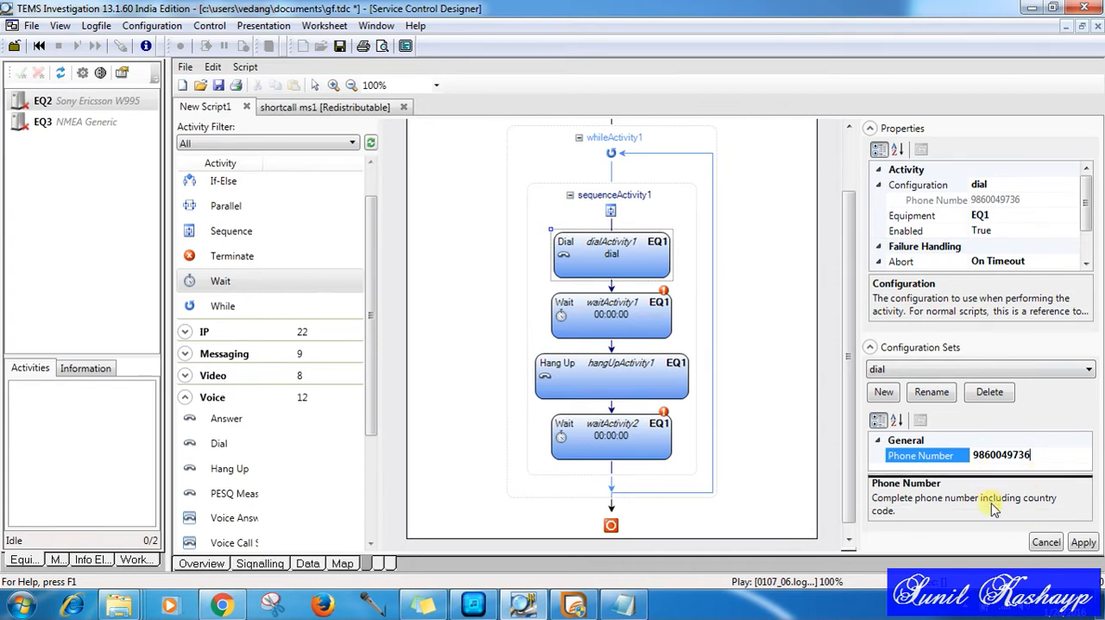
drag(992, 472, 992, 513)
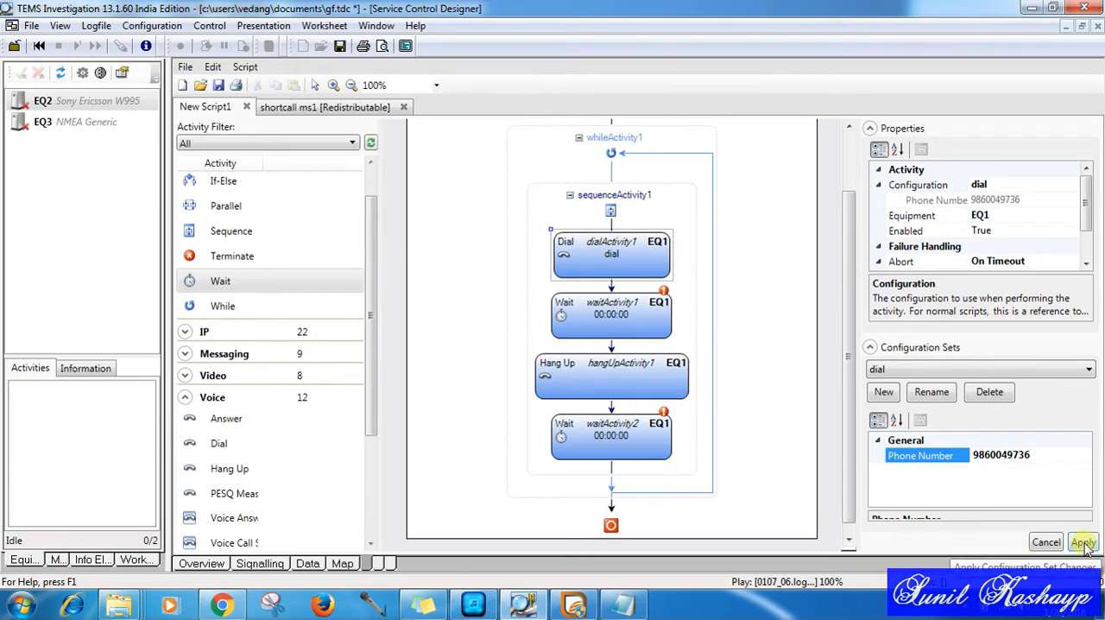
Step: Set the duration of the Wait activity between Dial and Hang Up to 00:01:59
click(628, 311)
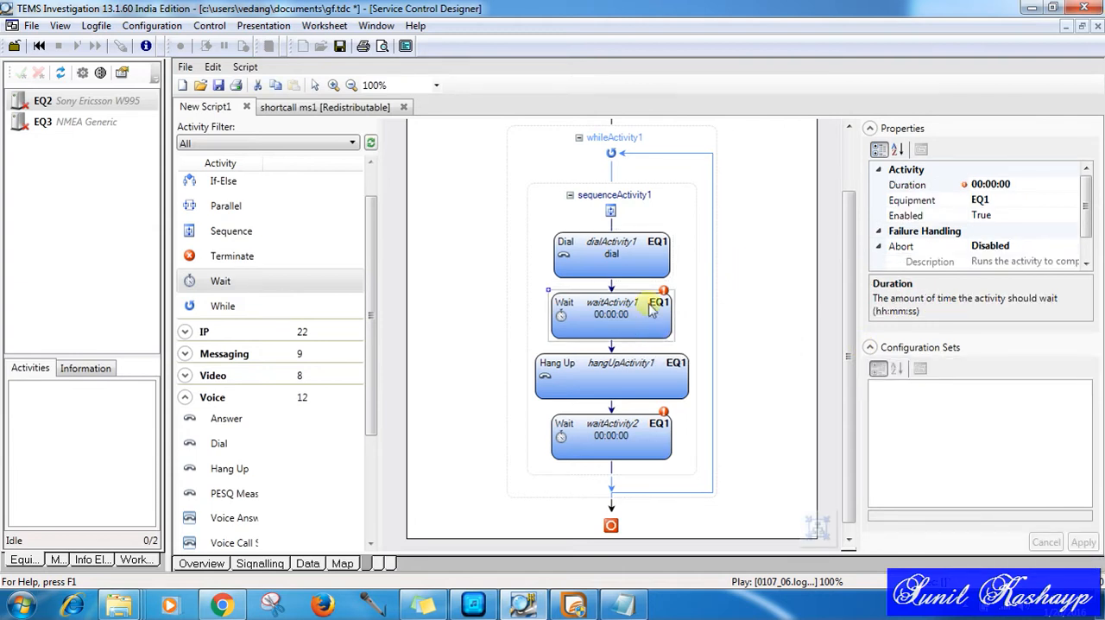
click(1028, 195)
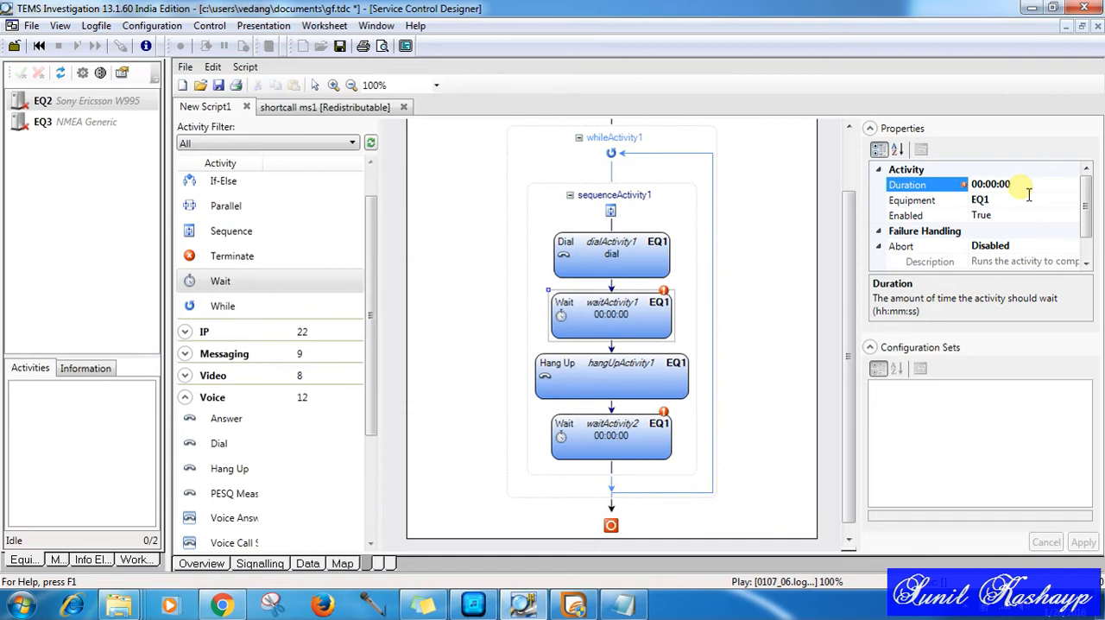
key(BackSpace)
text(1)
key(BackSpace)
key(BackSpace)
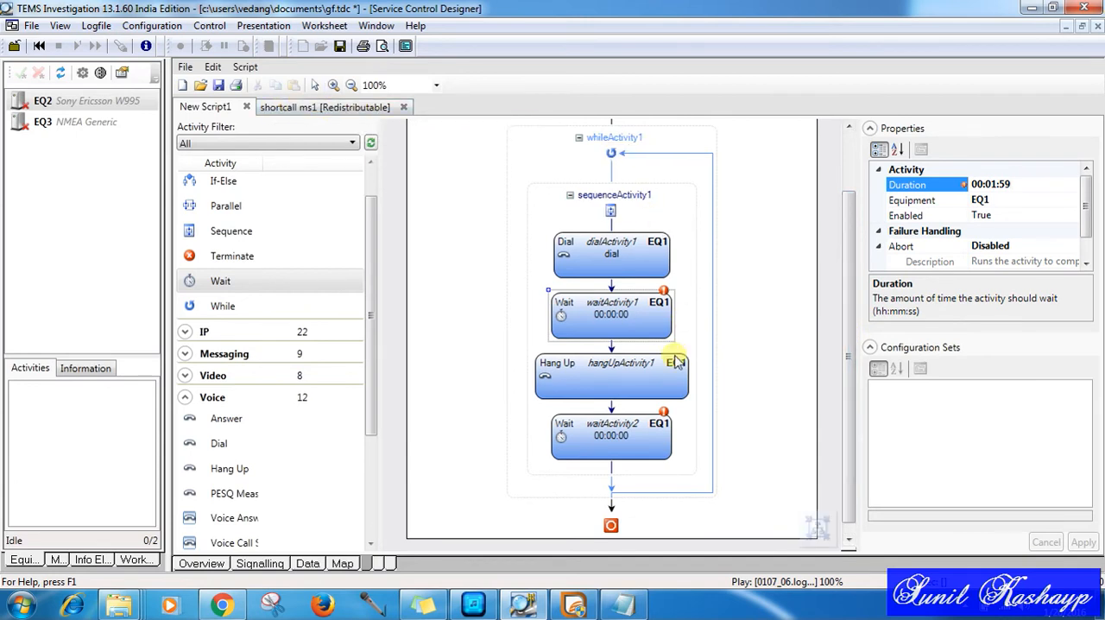
click(649, 375)
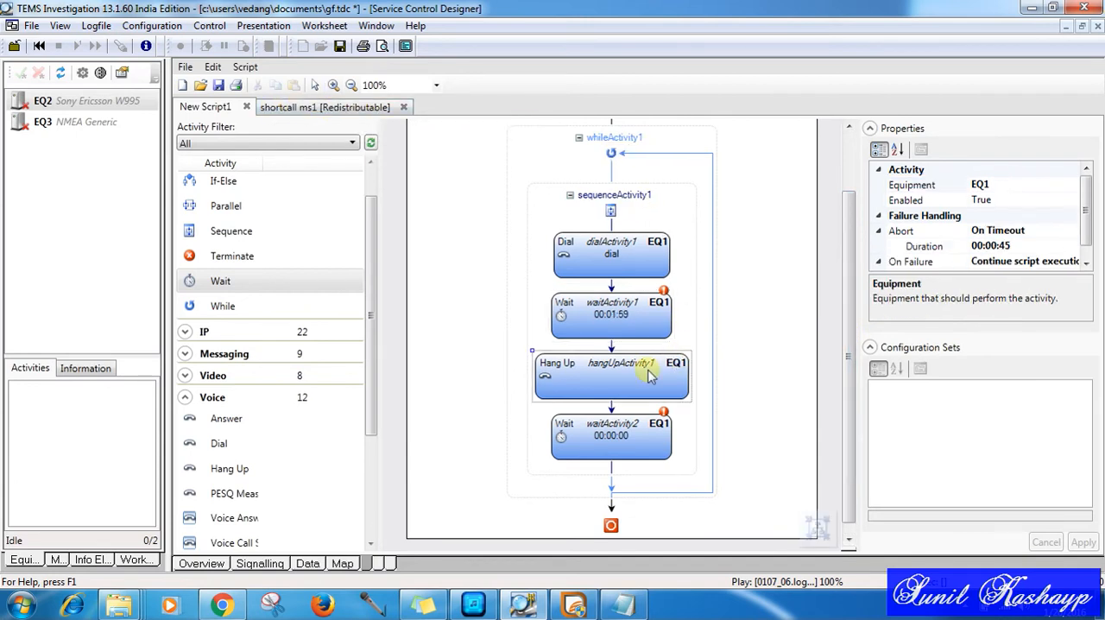
Step: Set the duration of the Wait activity after Hang Up to 00:00:10
click(647, 443)
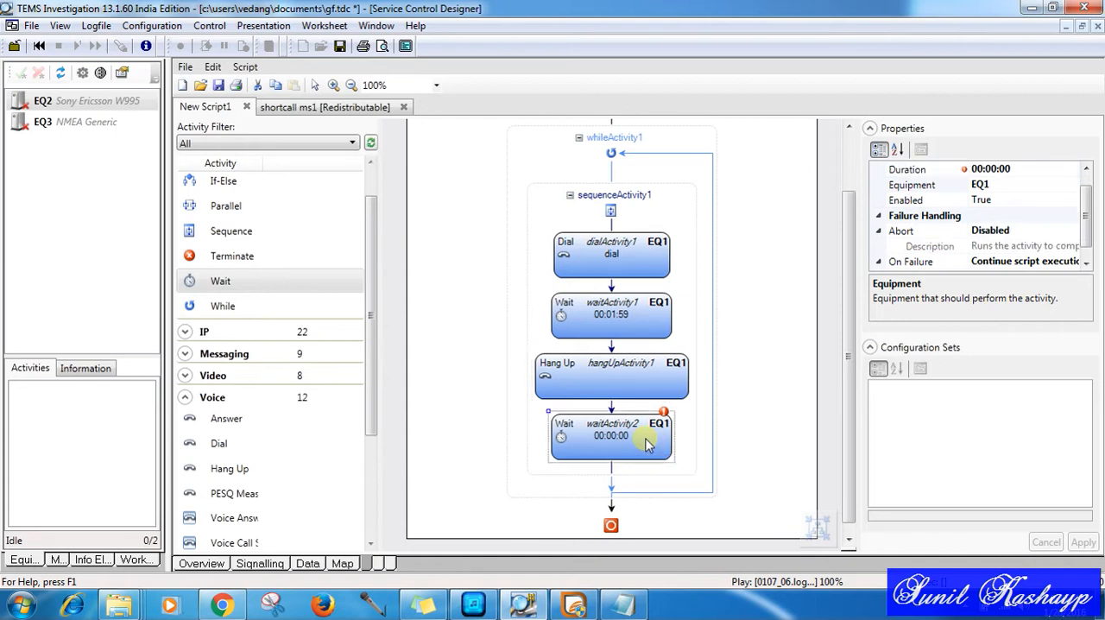
click(1024, 174)
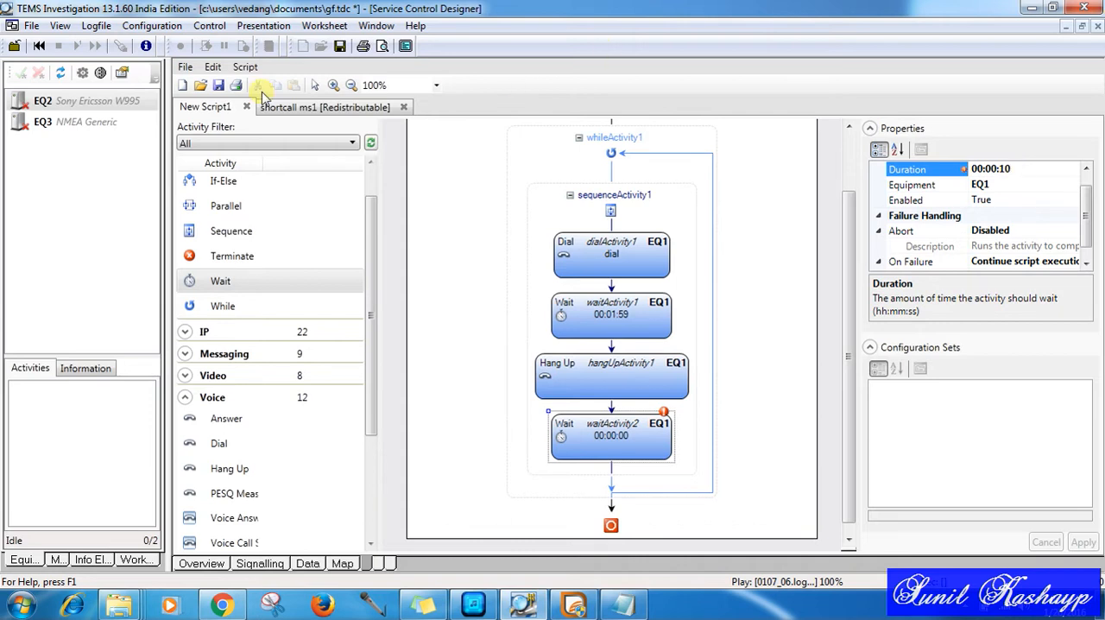
Step: View the script's save options, including the Standard and Redistributable formats, and close them without saving
click(220, 87)
click(220, 87)
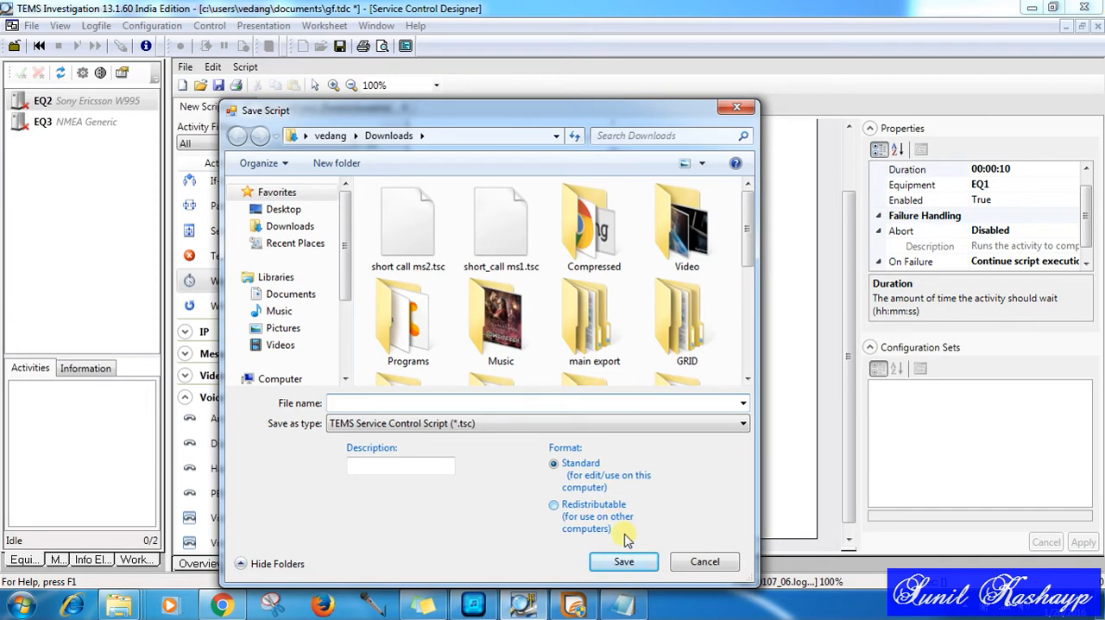
click(706, 562)
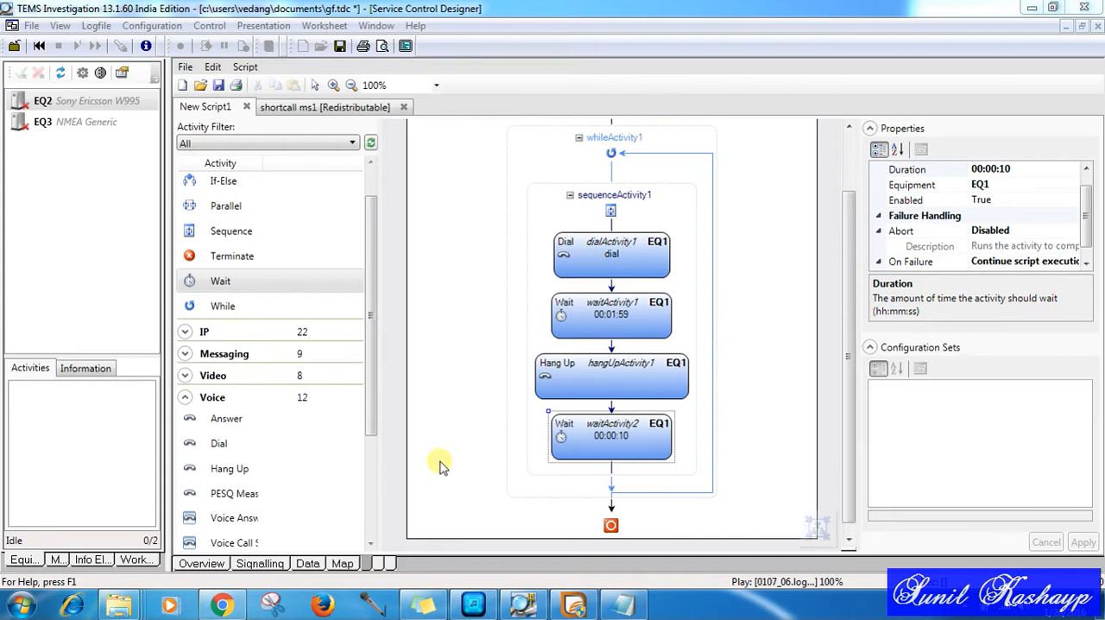
Step: Open the Service Control Monitor on an empty worksheet and shrink its window
click(379, 563)
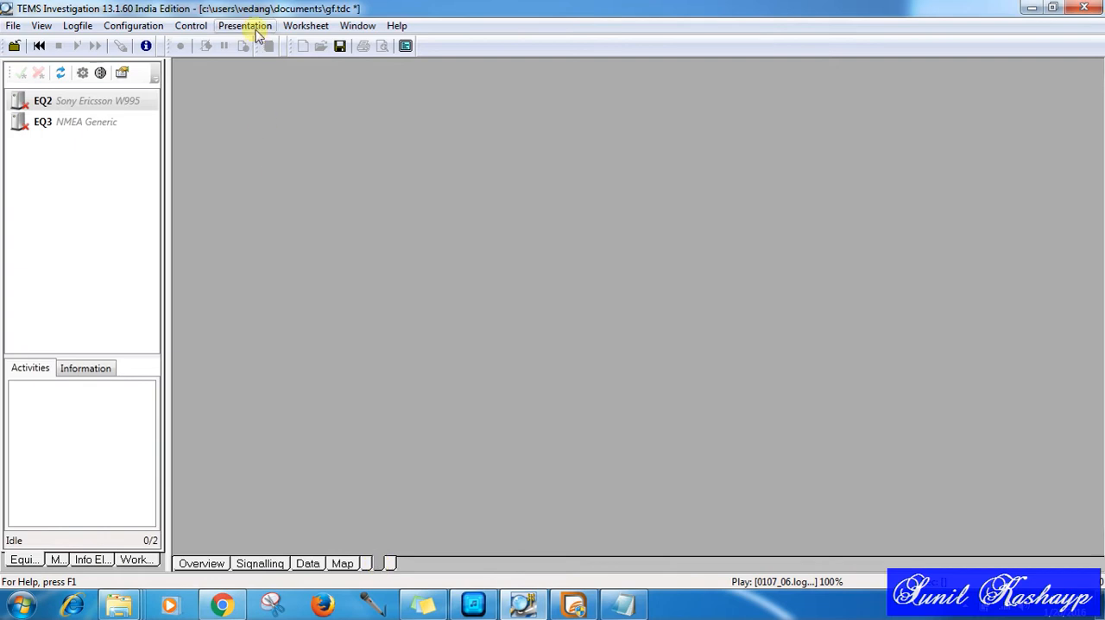
click(229, 26)
mouse_move(184, 26)
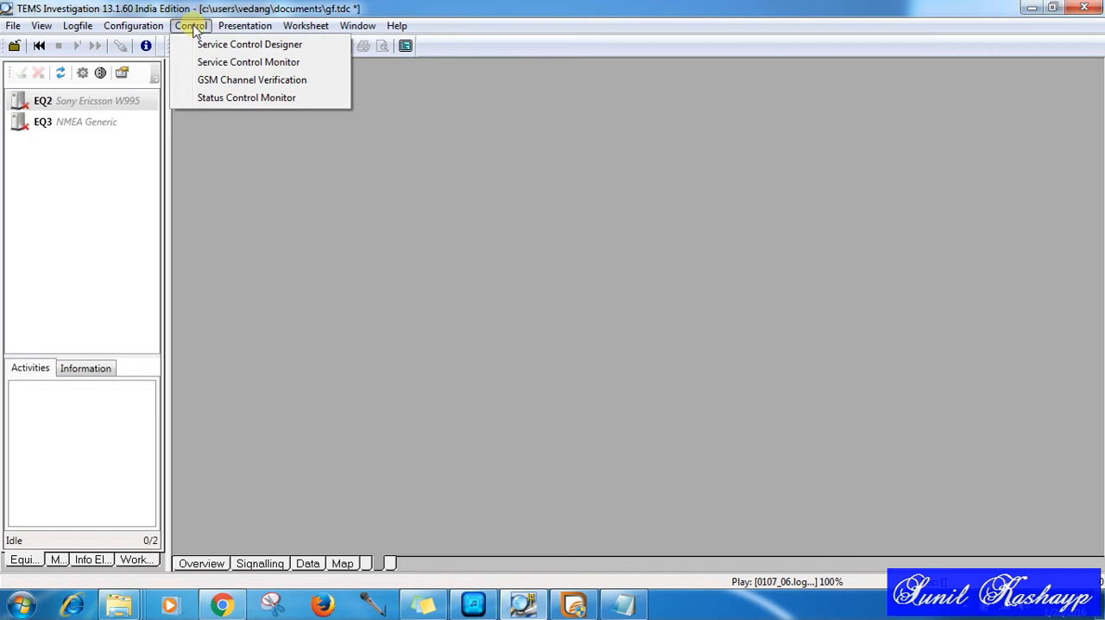
click(247, 62)
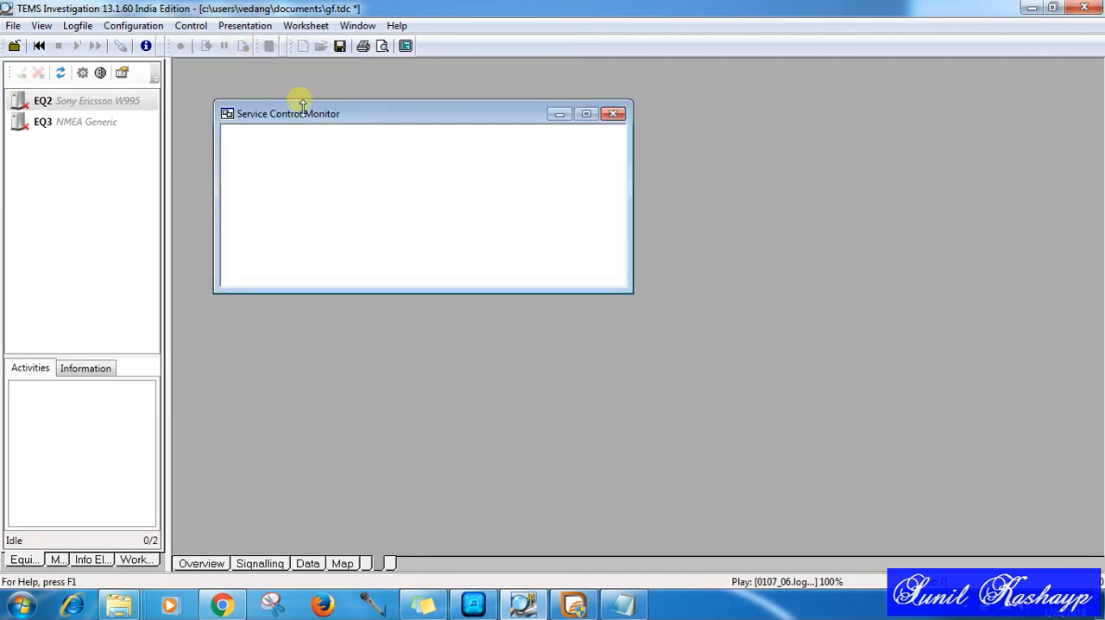
drag(629, 291, 427, 235)
Step: Load the short_call ms1.tsc script into the Service Control Monitor
click(231, 138)
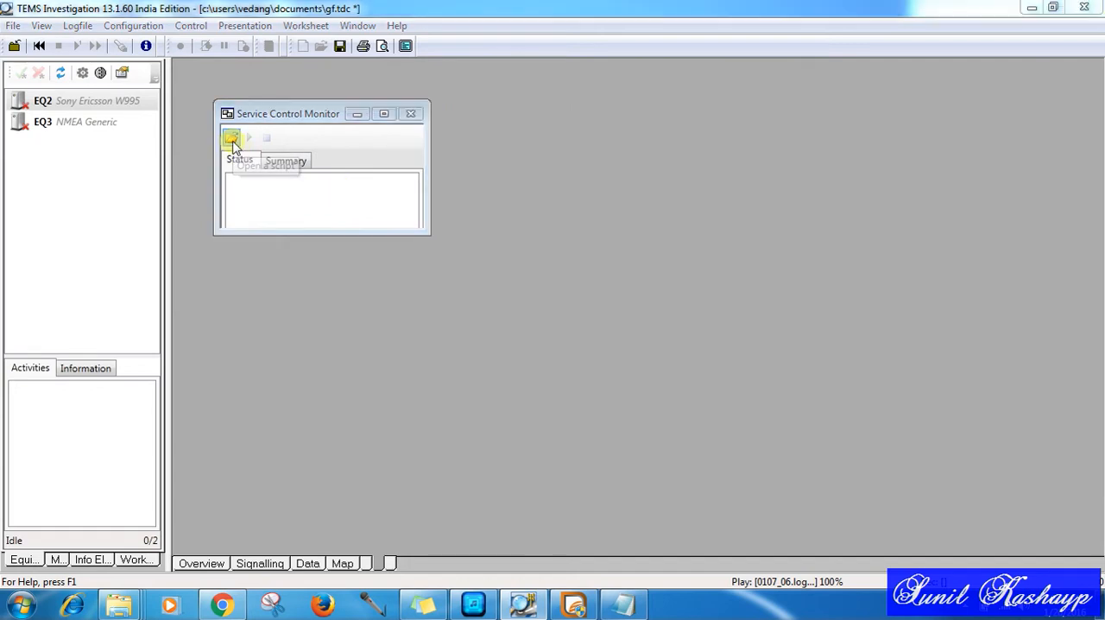
click(495, 234)
double_click(495, 235)
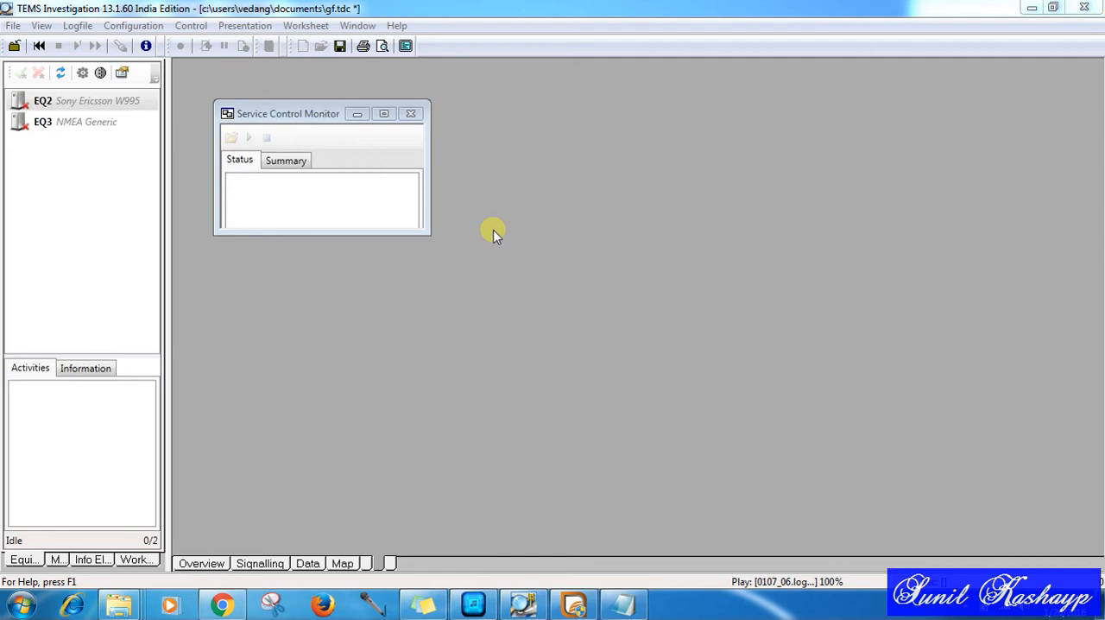
Step: Close the loaded logfile, cancel opening another one, and activate the connected equipment
right_click(38, 102)
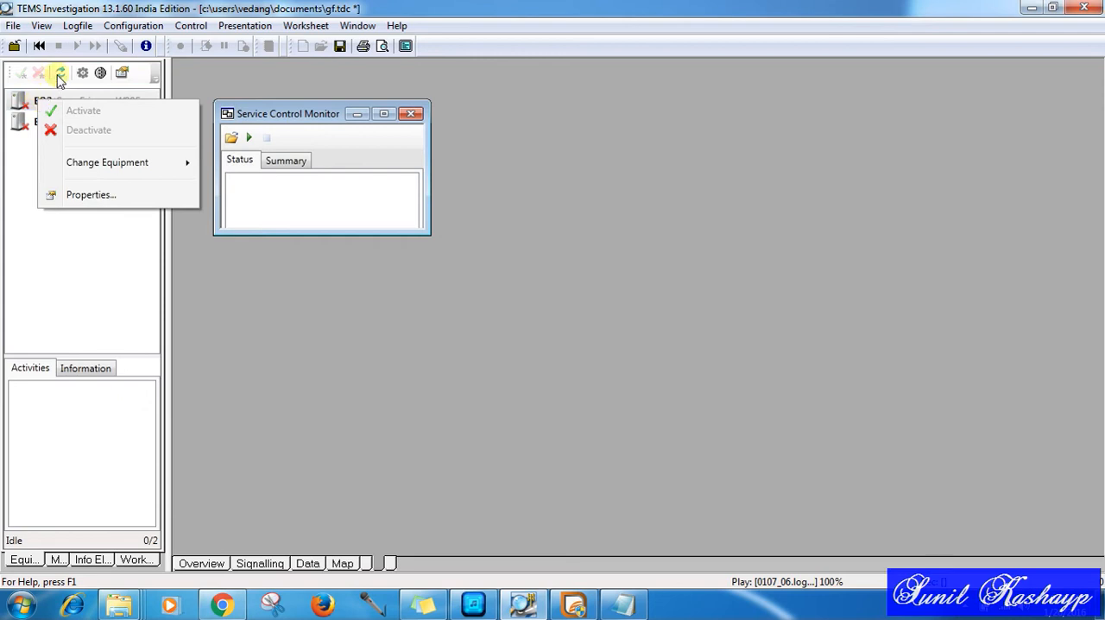
click(15, 48)
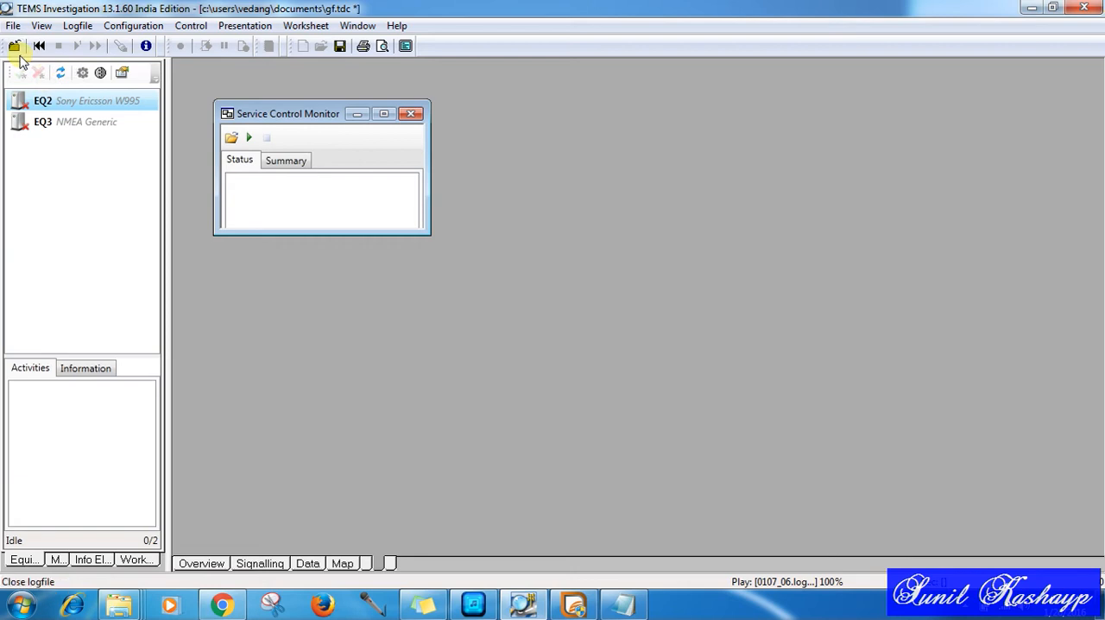
click(16, 47)
click(14, 48)
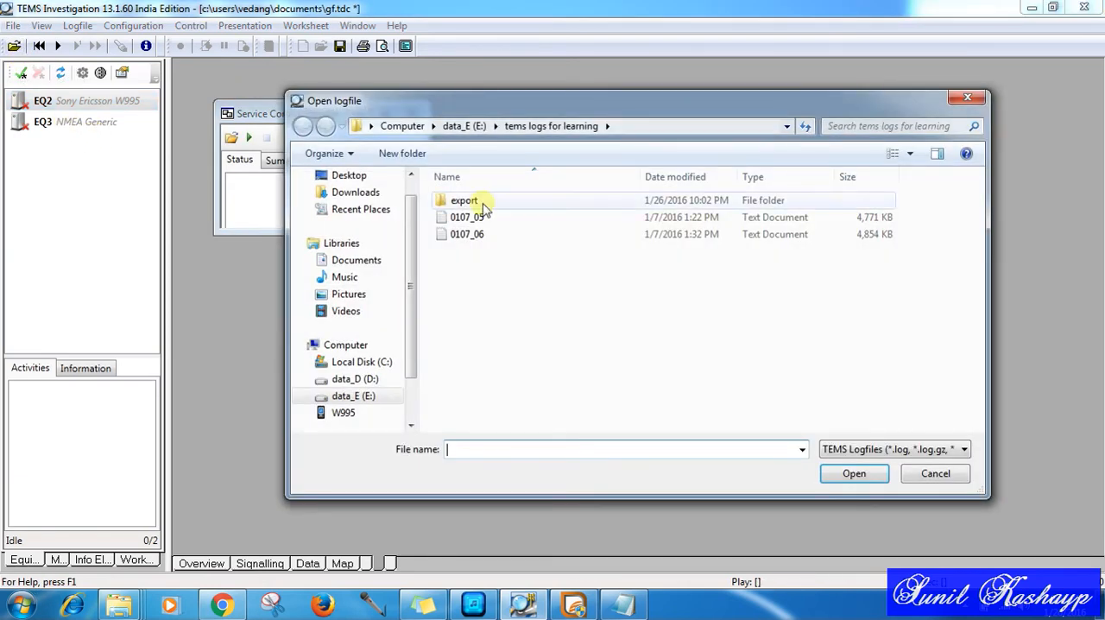
click(942, 476)
click(20, 73)
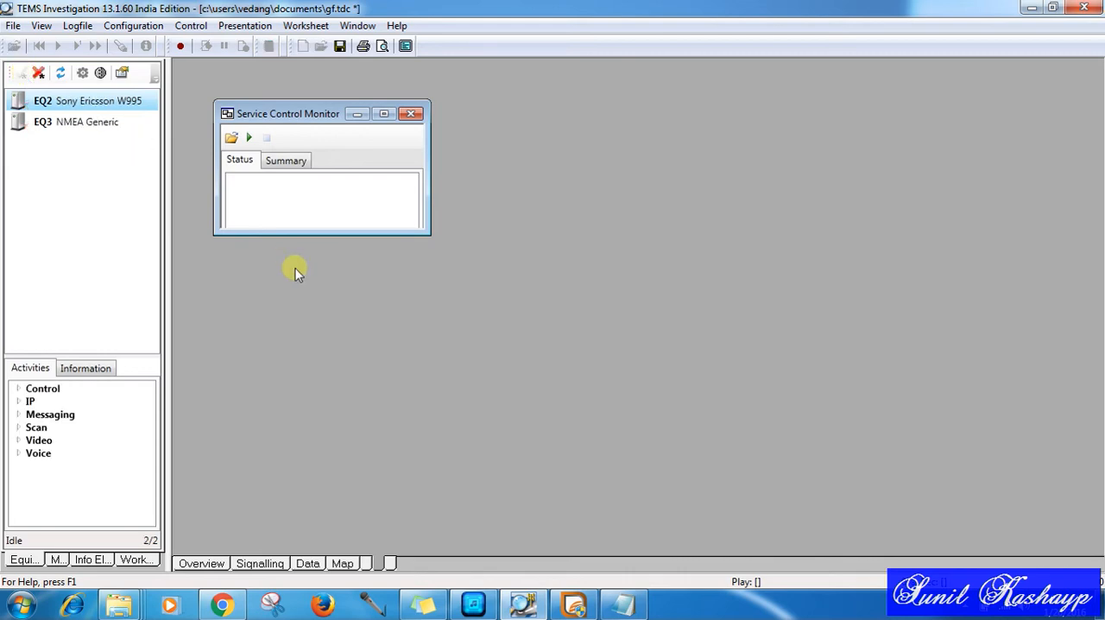
Step: Try to run the loaded ms1 script and dismiss the execution report
click(249, 139)
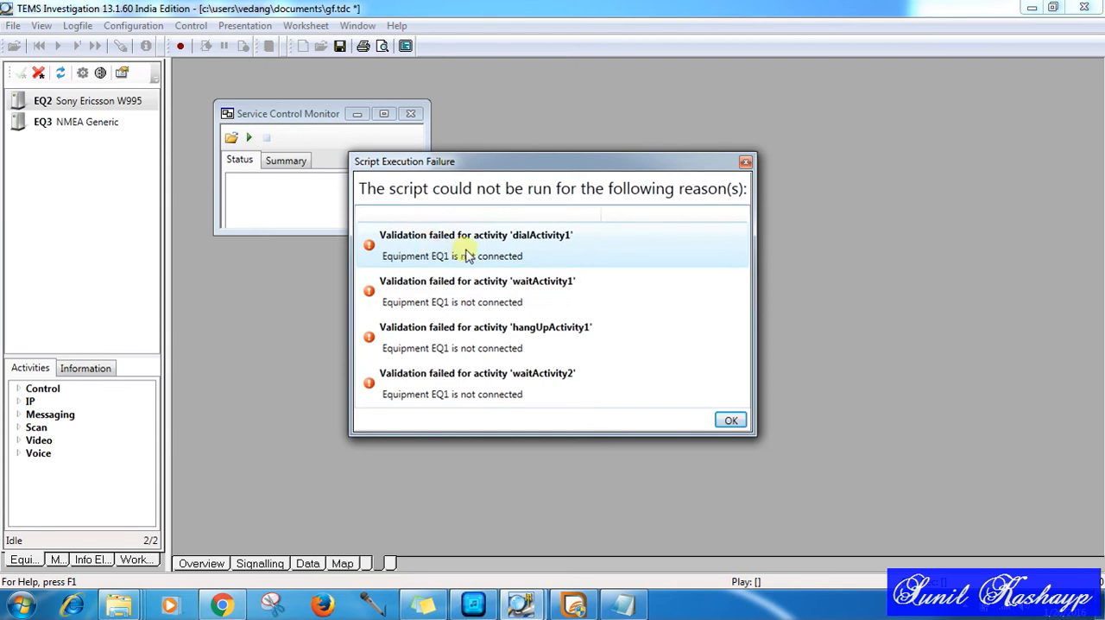
click(723, 423)
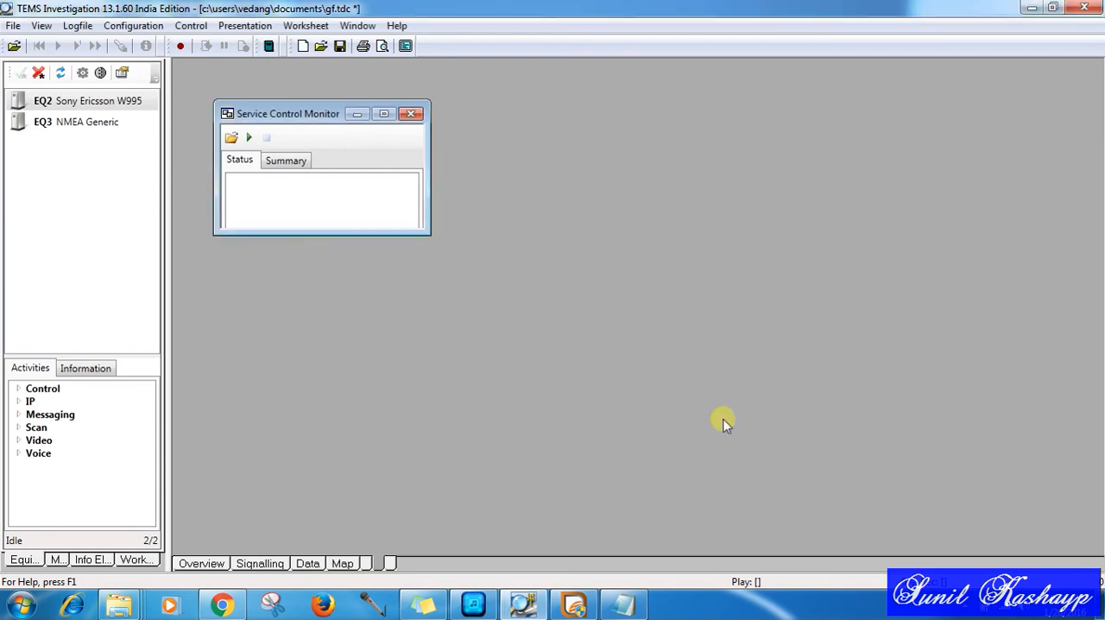
Step: Load short call ms2.tsc in the Service Control Monitor, and run it until its first Wait activity before stopping it
click(232, 138)
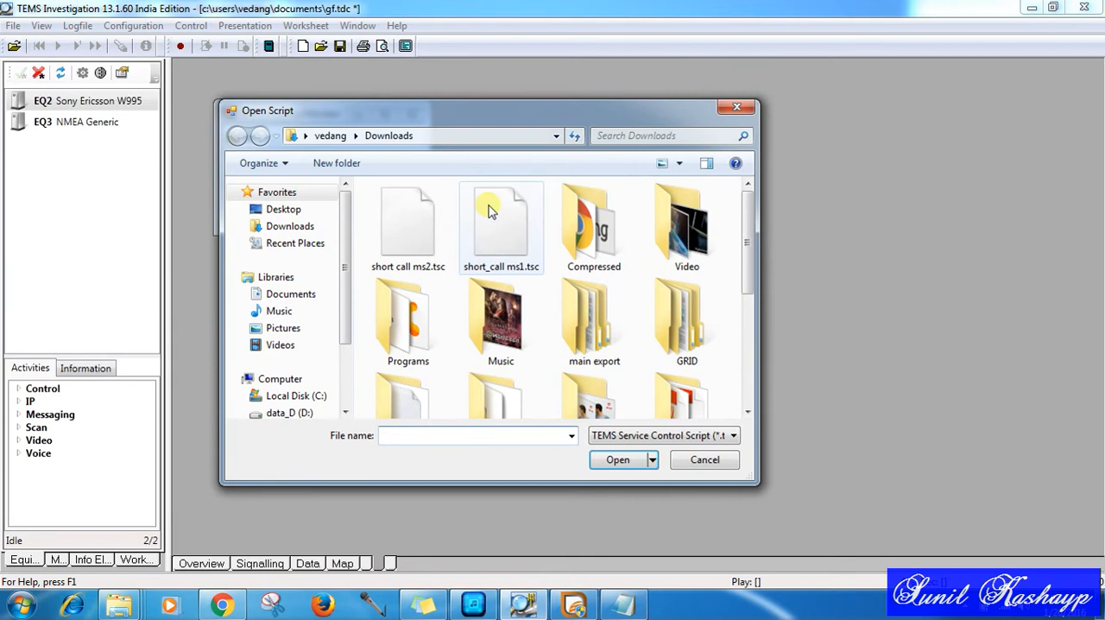
double_click(410, 228)
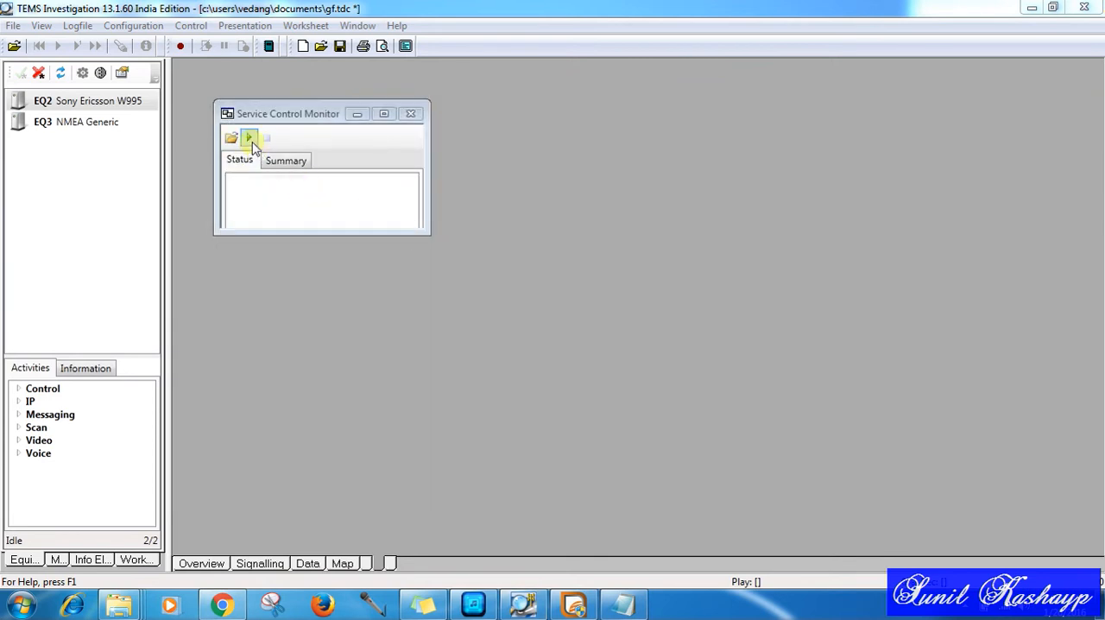
click(249, 139)
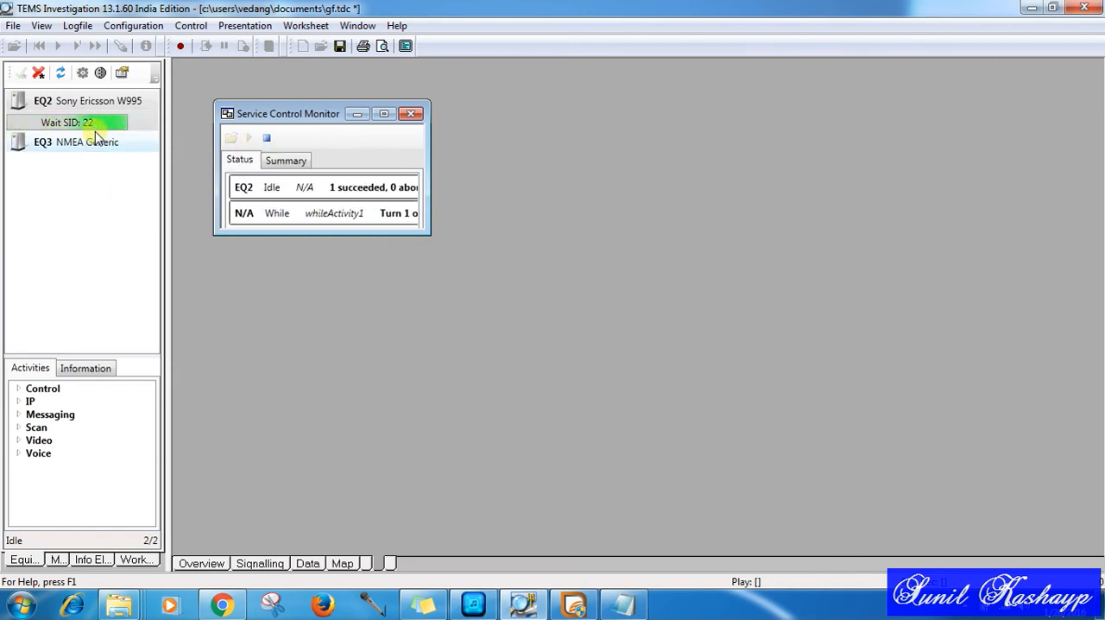
mouse_move(83, 130)
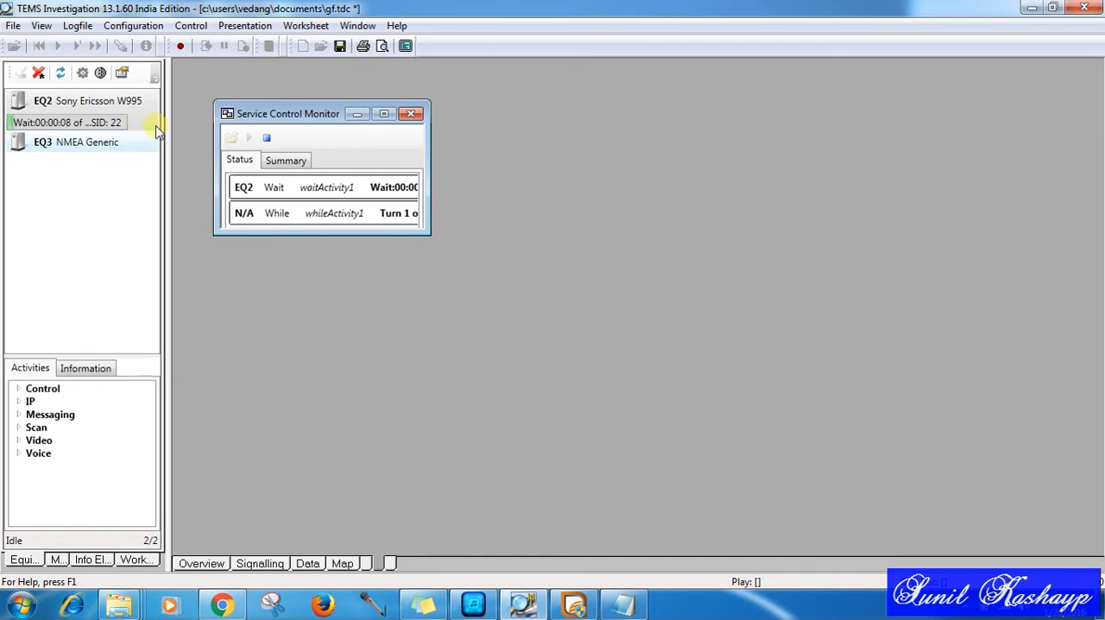
click(267, 138)
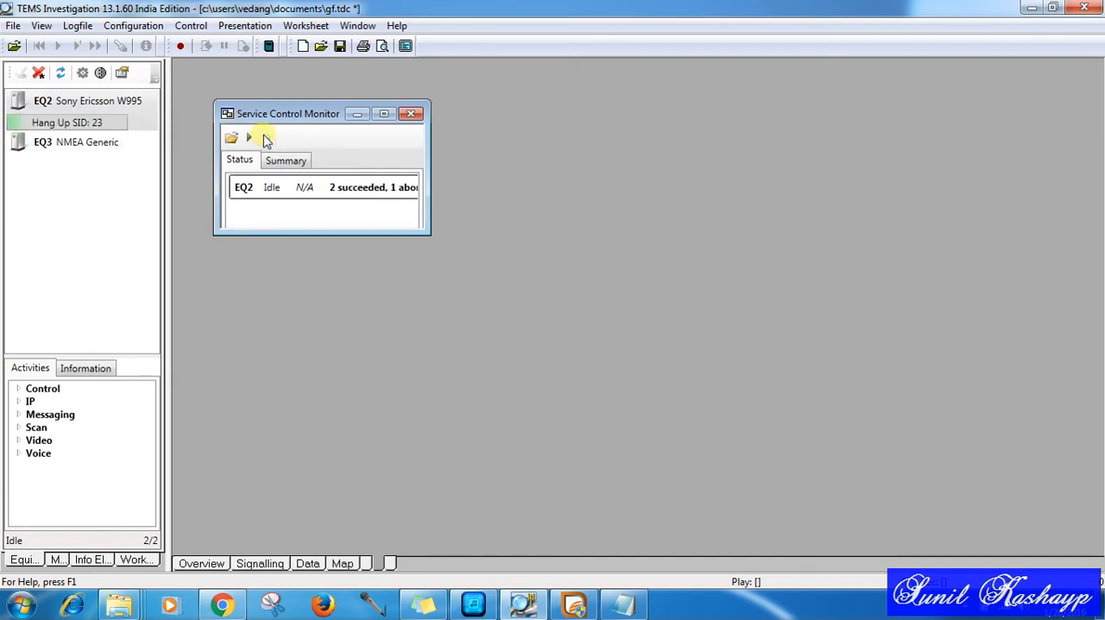
Step: Return to the script designer and view the equipment choices for the Dial activity without selecting one
click(363, 565)
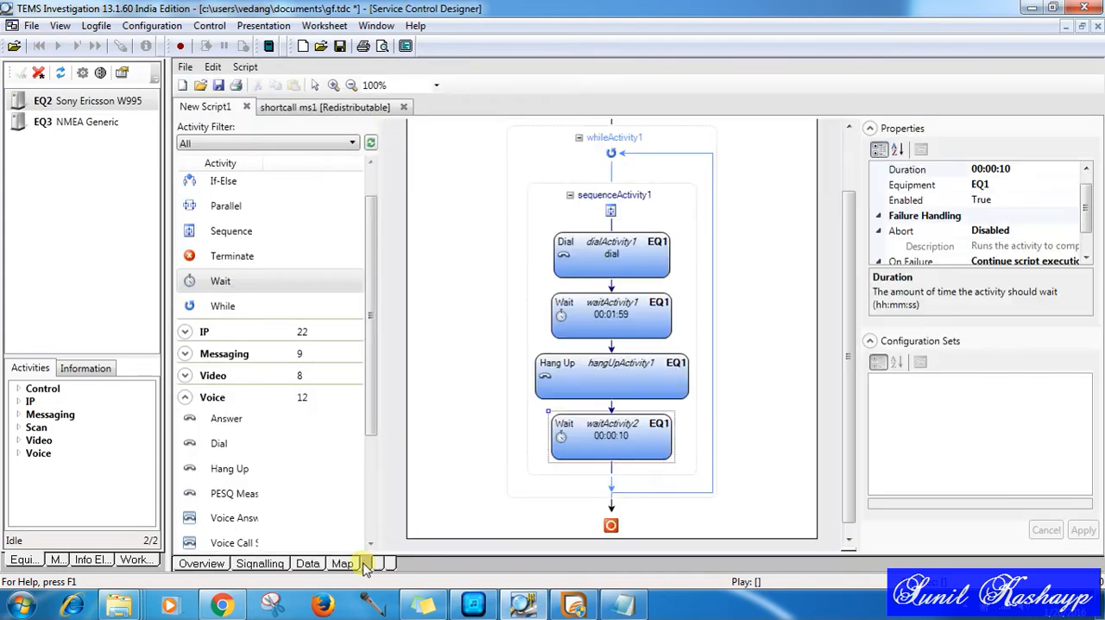
click(640, 250)
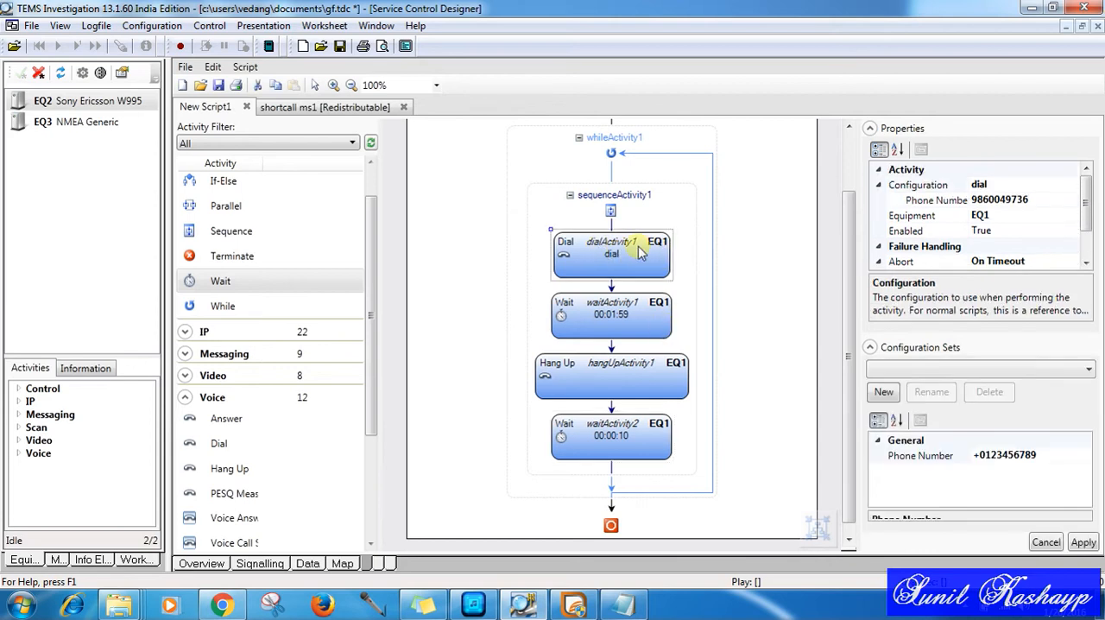
right_click(640, 250)
mouse_move(686, 256)
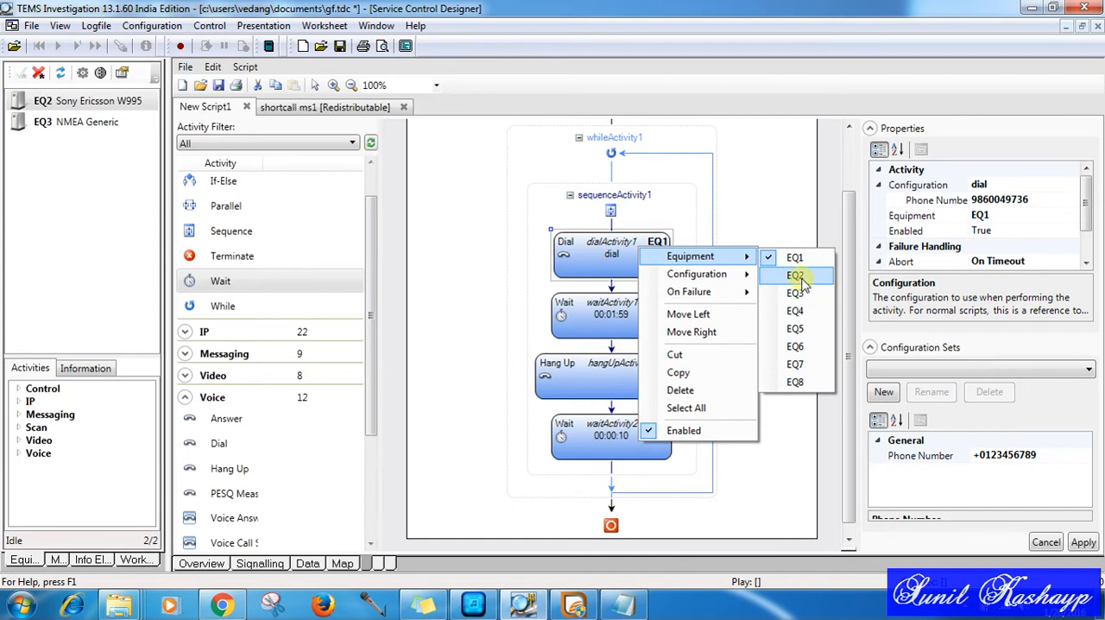
click(748, 193)
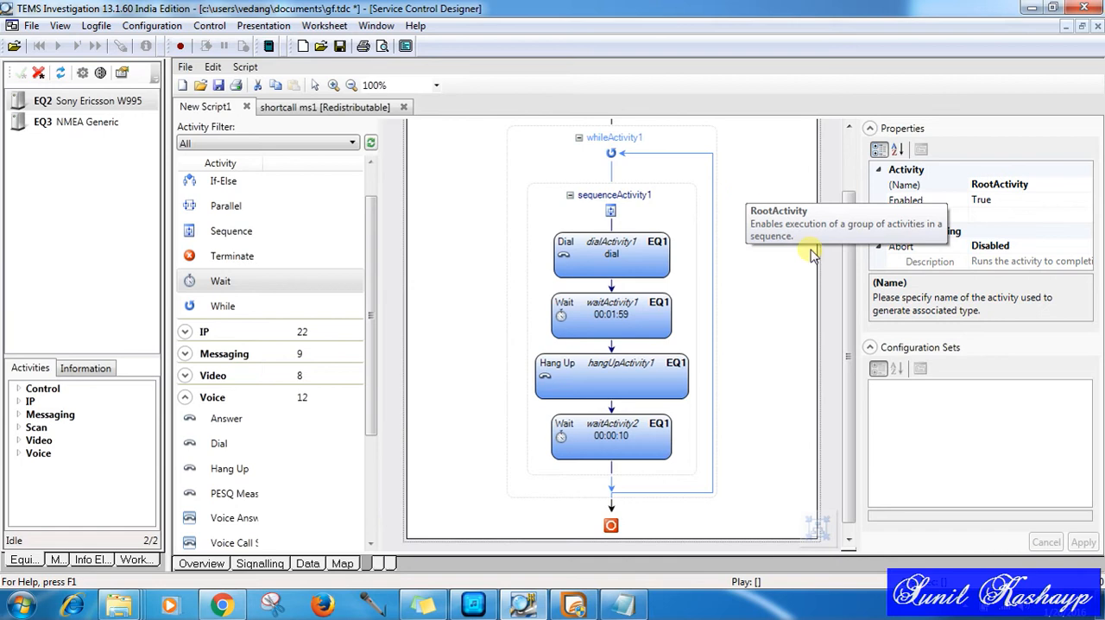
Step: Close the shortcall ms1 script and delete the Dial, Hang Up and both Wait activities from the sequence in New Script1
drag(857, 305, 852, 258)
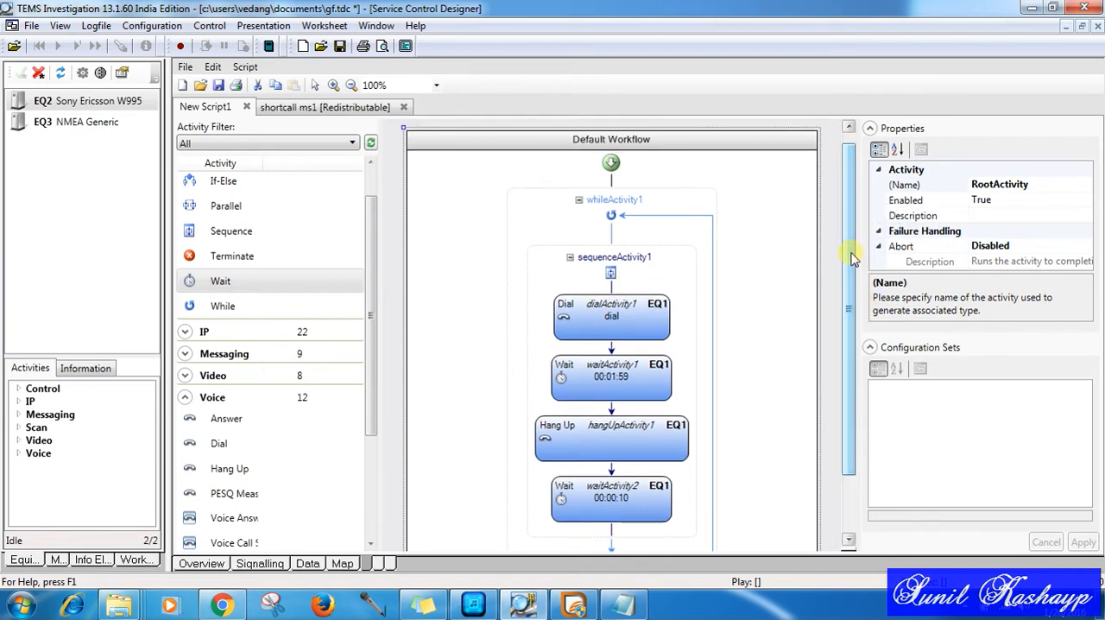
click(402, 107)
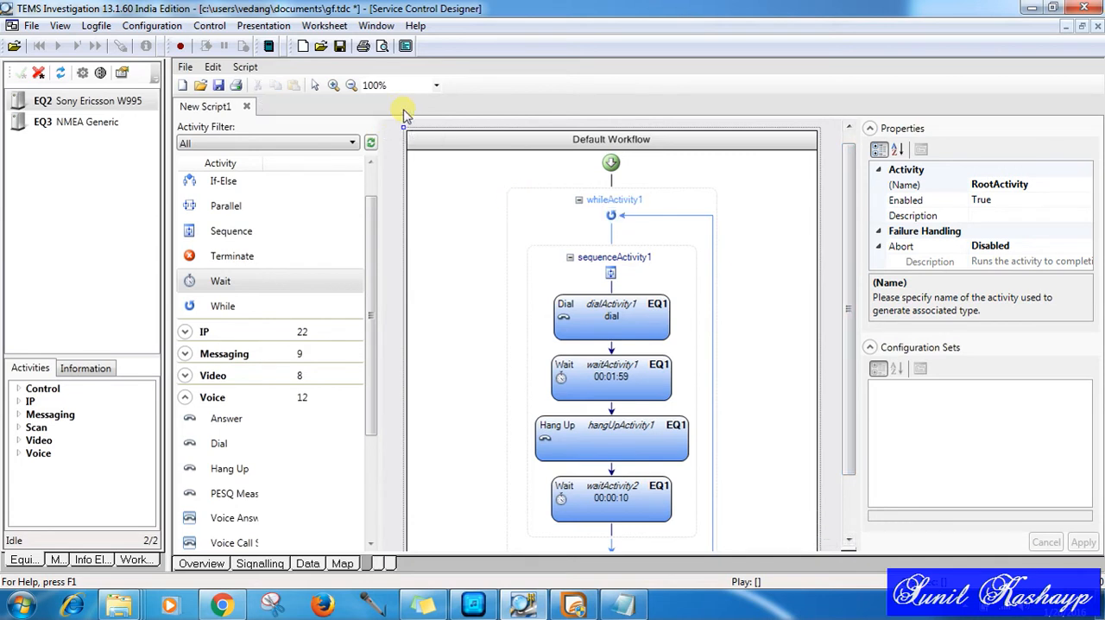
click(512, 227)
click(649, 319)
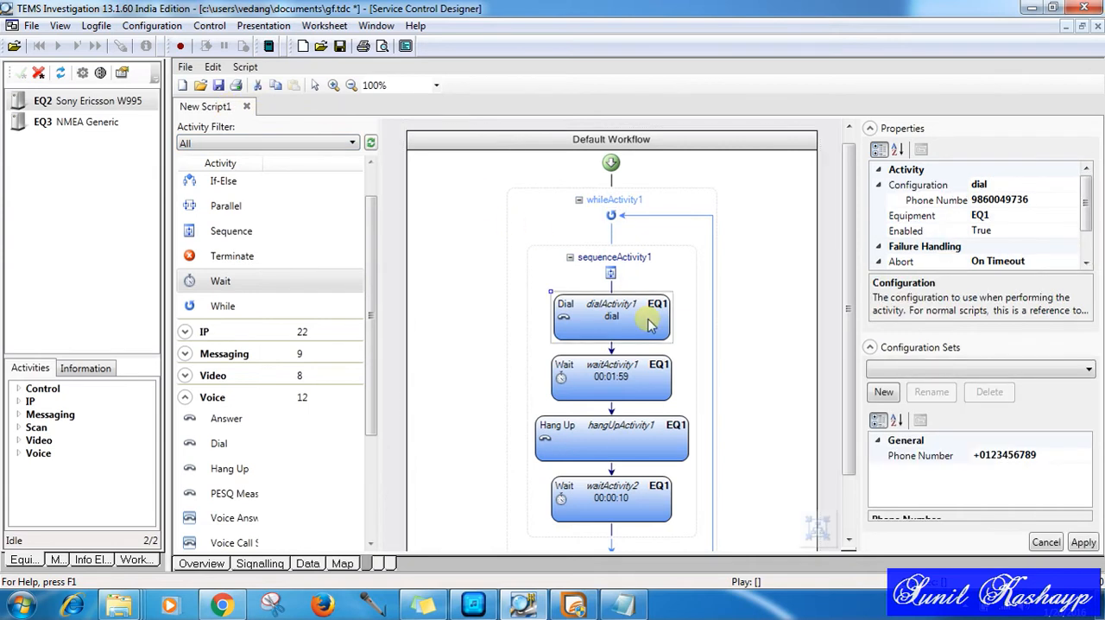
key(Delete)
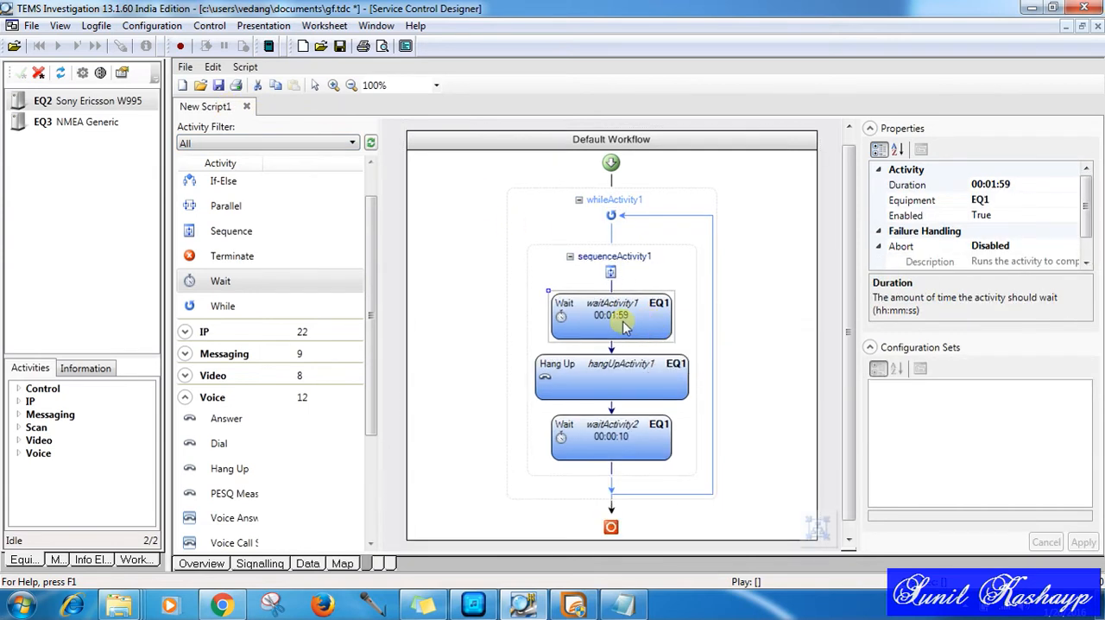
key(Delete)
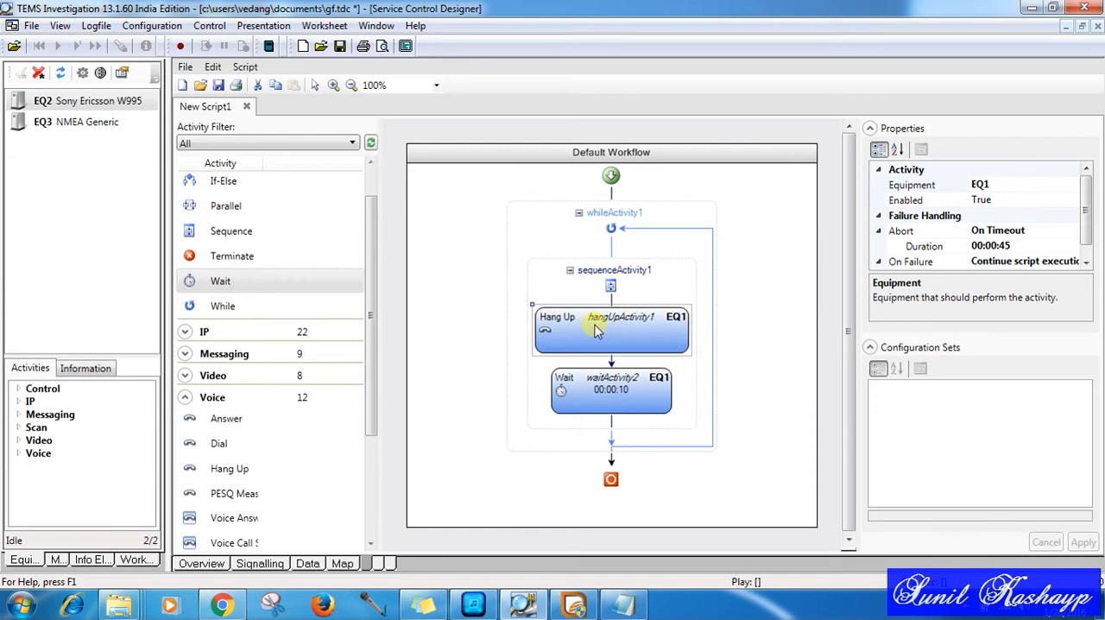
key(Delete)
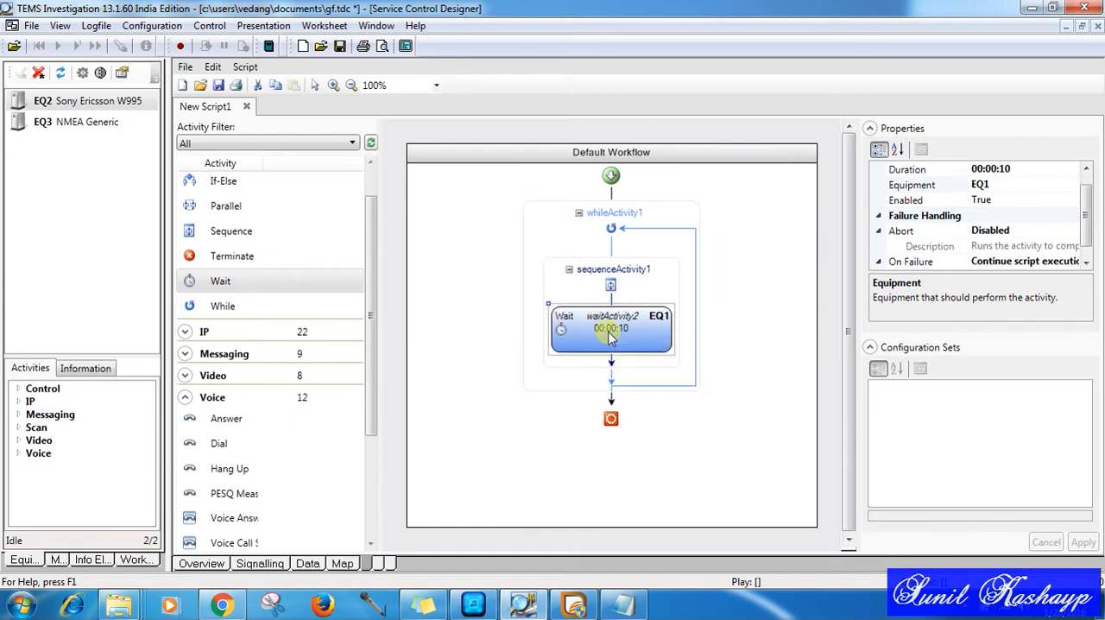
key(Delete)
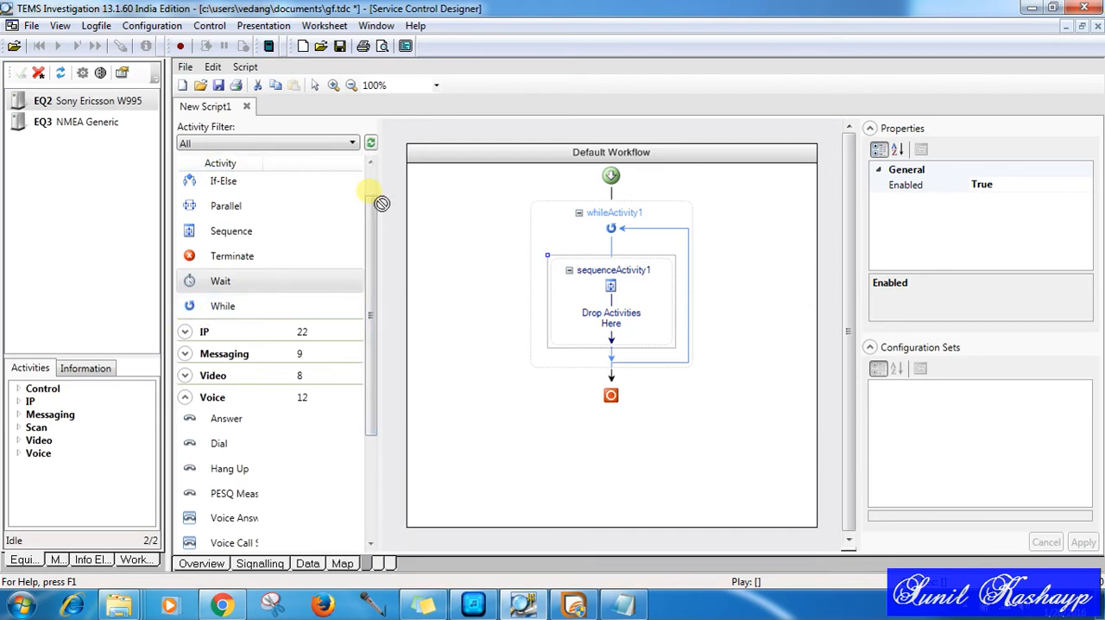
Step: Add a PS Detach activity from the IP group to the empty sequence inside the While loop
scroll(371, 190, up, 1)
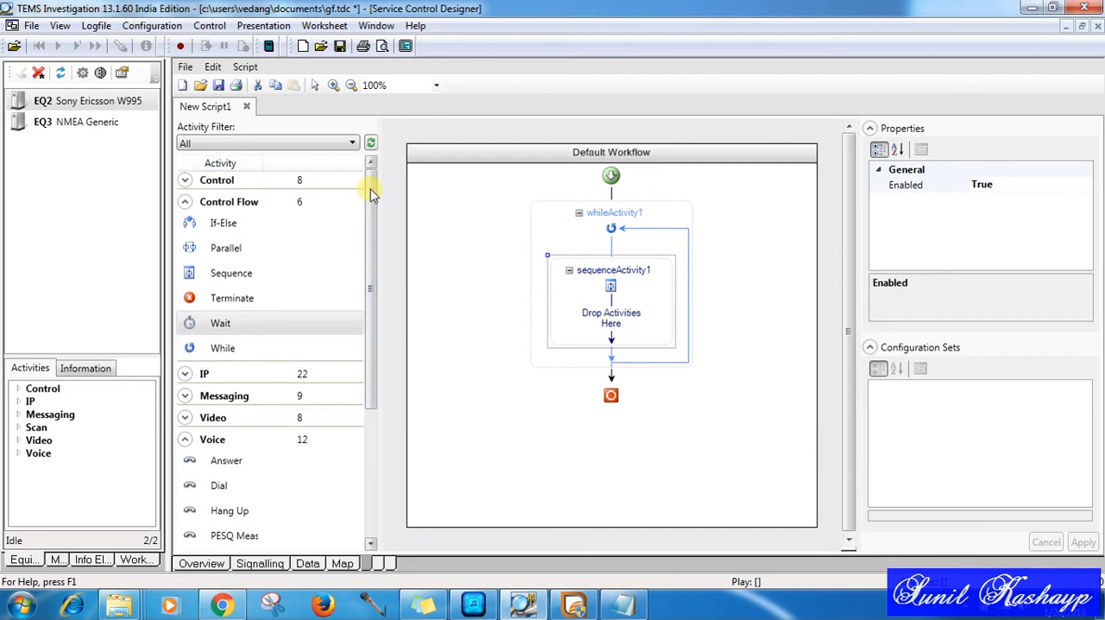
click(186, 202)
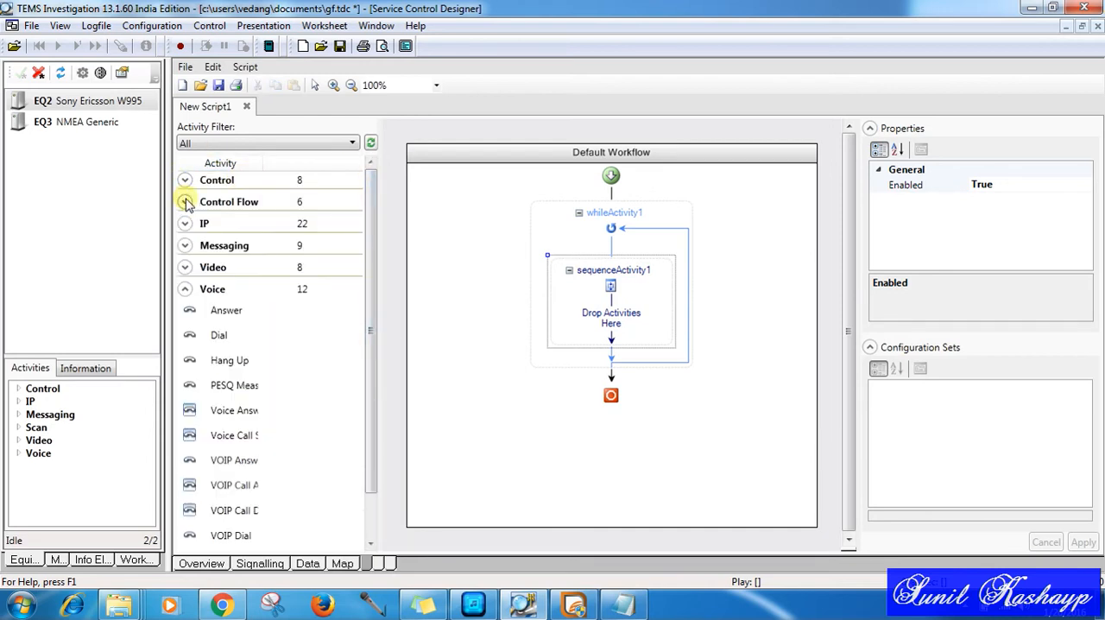
click(185, 290)
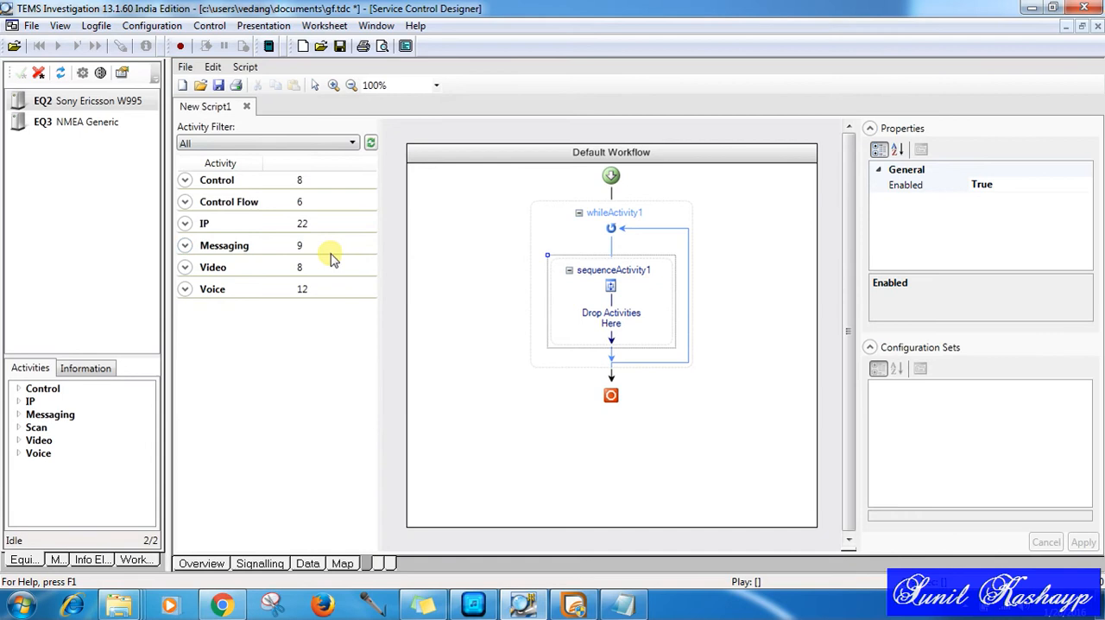
click(184, 223)
drag(376, 362, 380, 412)
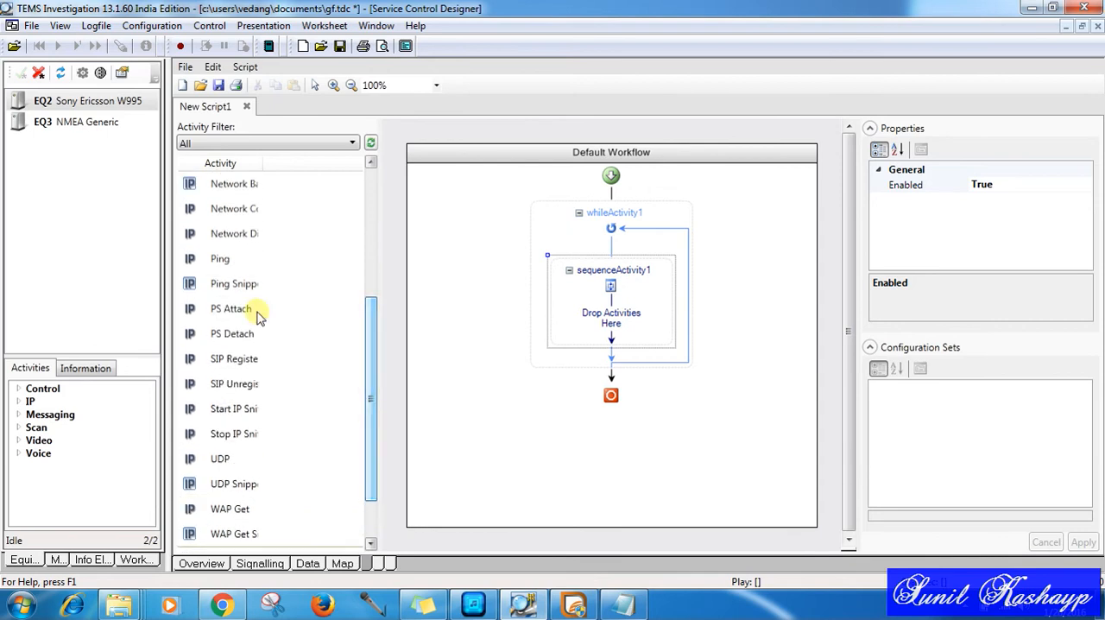
drag(231, 337, 619, 316)
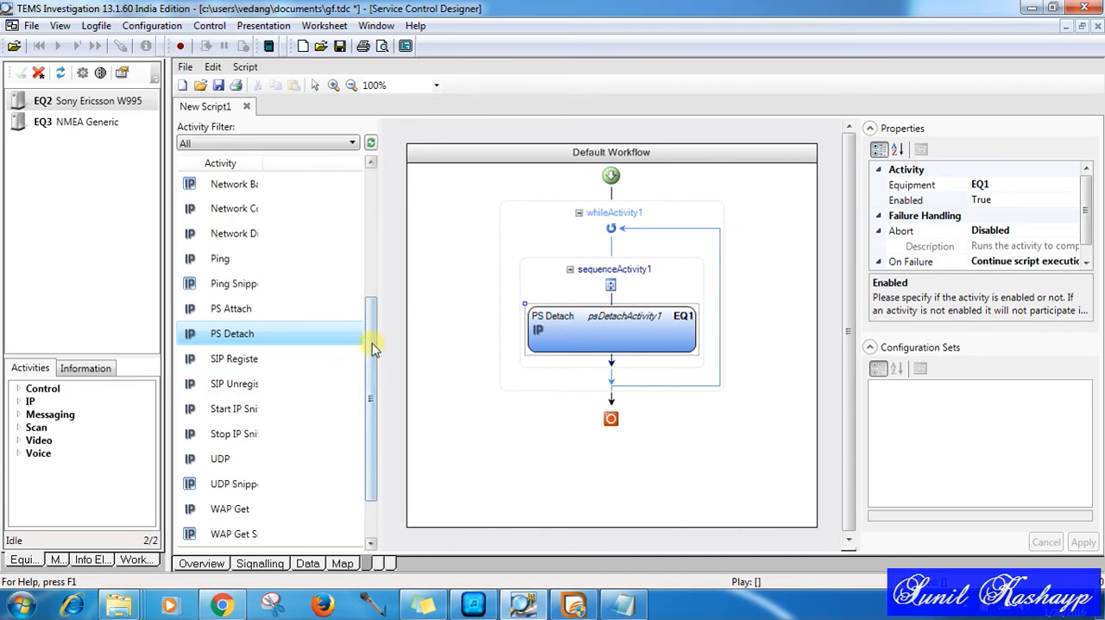
Step: Add a Wait activity from the Control Flow group after PS Detach in the sequence
drag(373, 349, 361, 373)
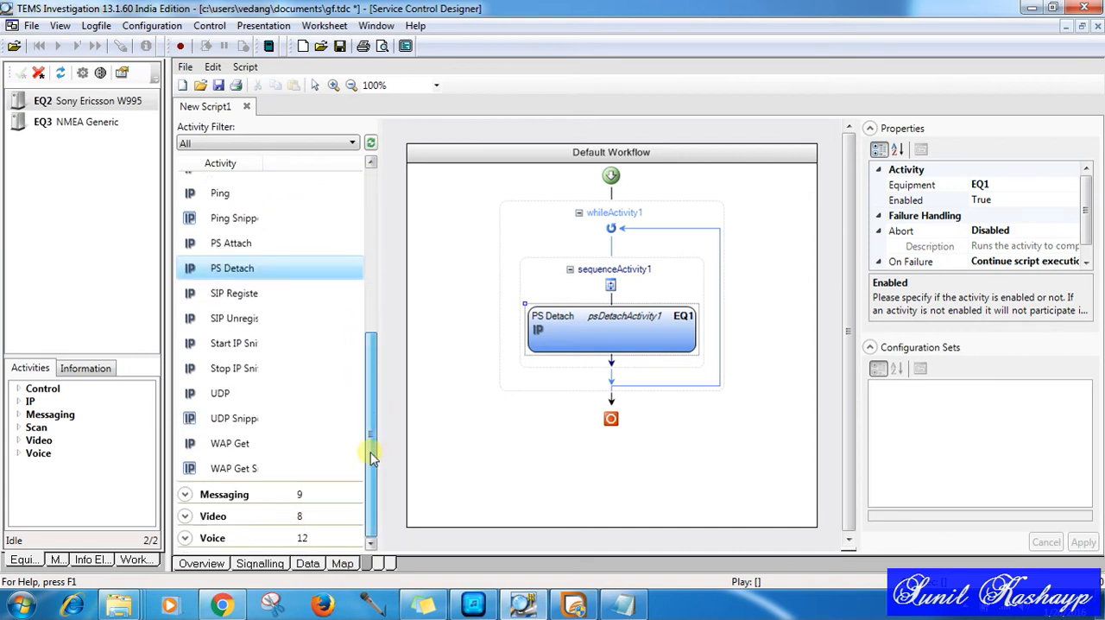
drag(365, 446, 377, 276)
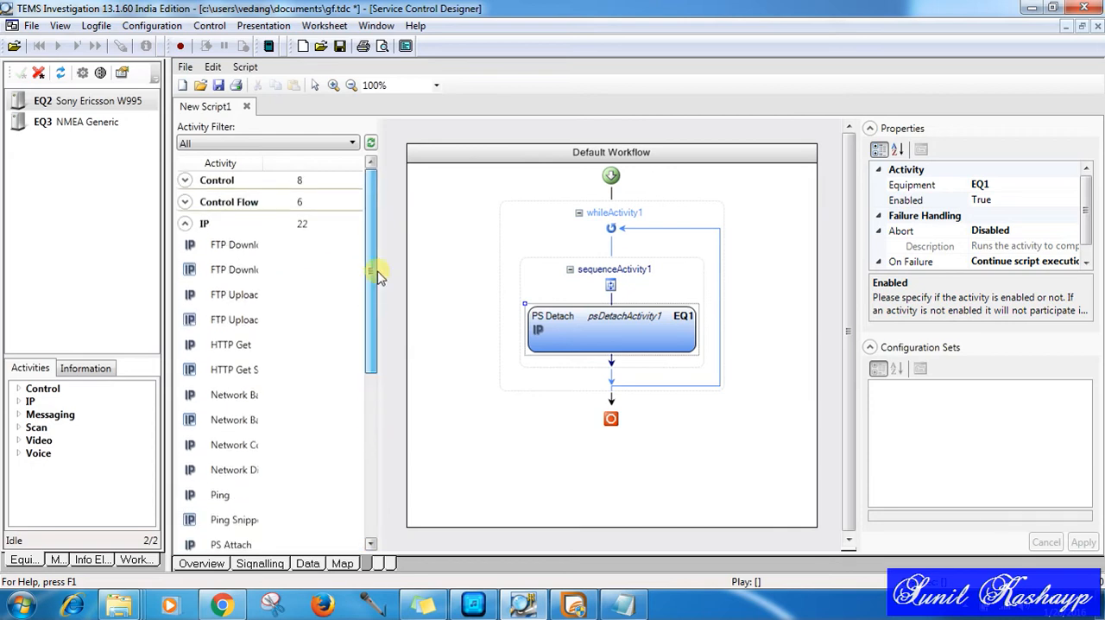
click(301, 201)
drag(247, 321, 620, 366)
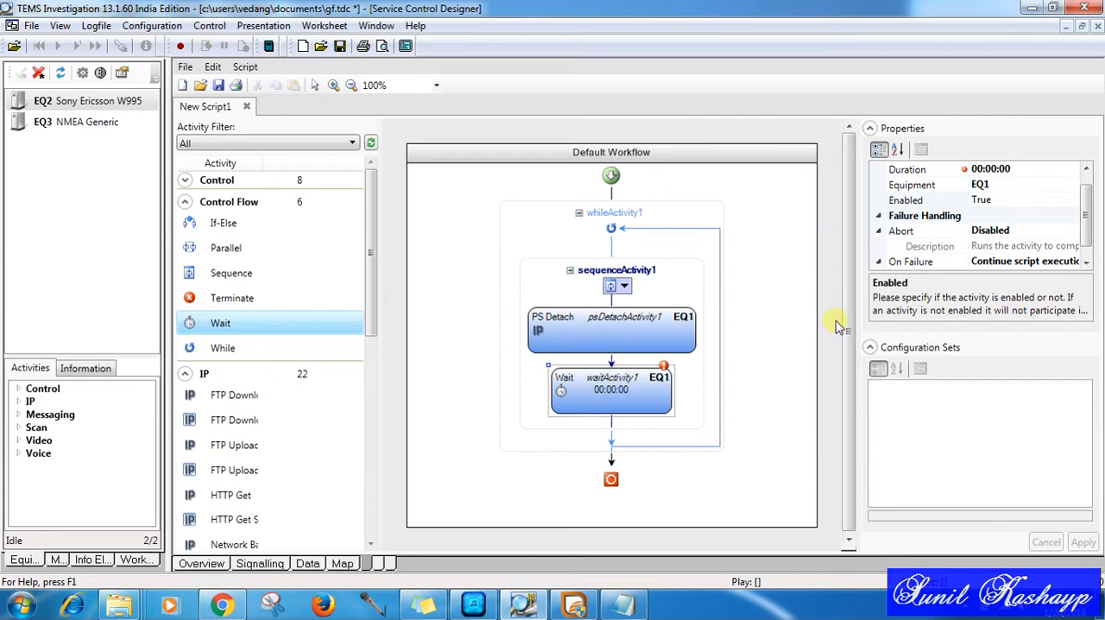
Step: Set the first Wait activity's duration to 00:00:03 and add a PS Attach activity after it in the sequence
click(1043, 173)
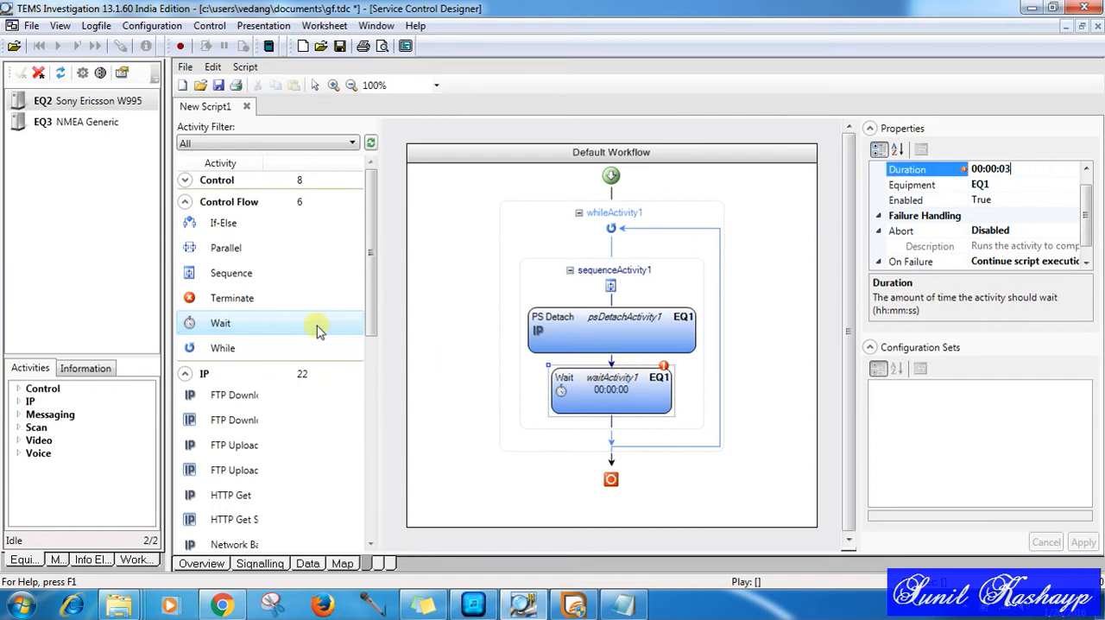
drag(370, 308, 365, 419)
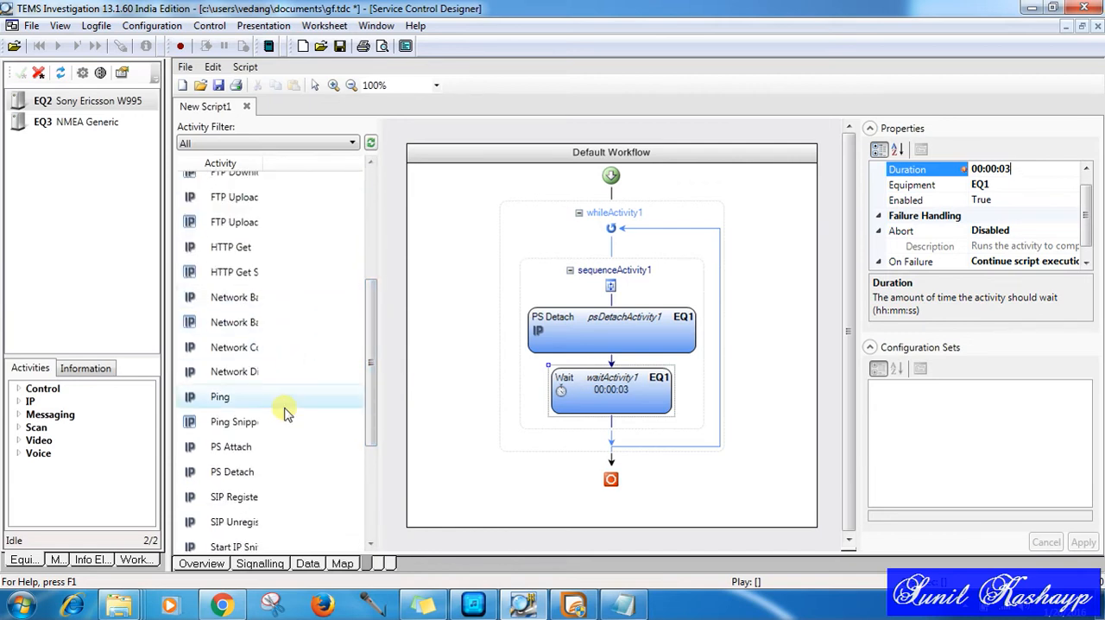
drag(260, 448, 617, 425)
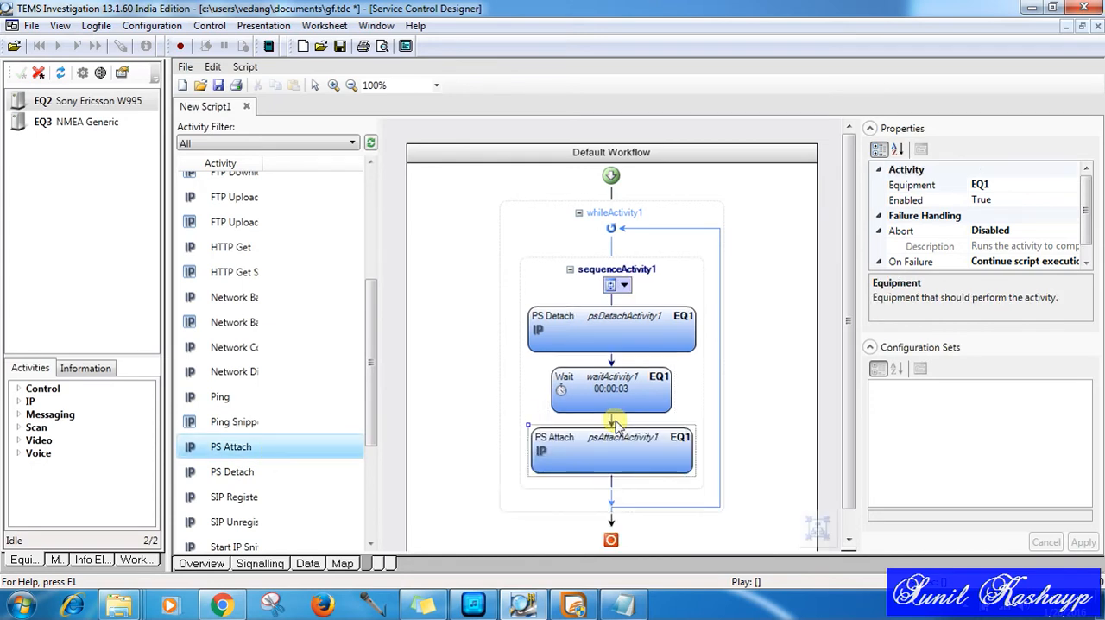
Step: Widen the activity list's name column, add a Network Connect activity with the airtel configuration after PS Attach, and review its connection parameters
drag(847, 297, 846, 316)
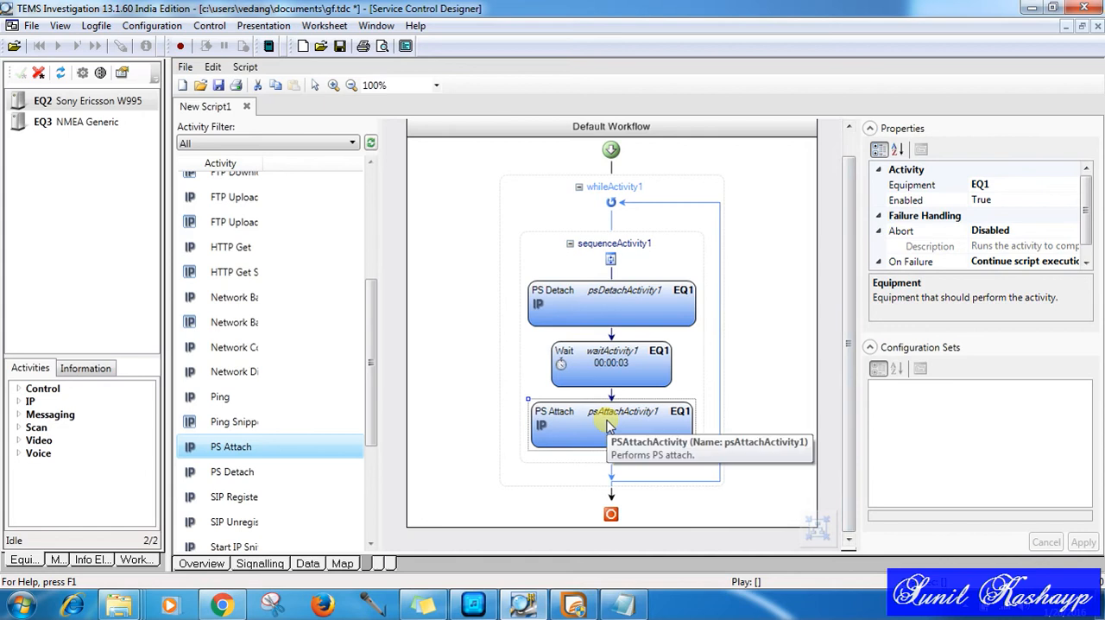
mouse_move(367, 370)
mouse_down()
mouse_move(365, 412)
mouse_move(371, 377)
mouse_up()
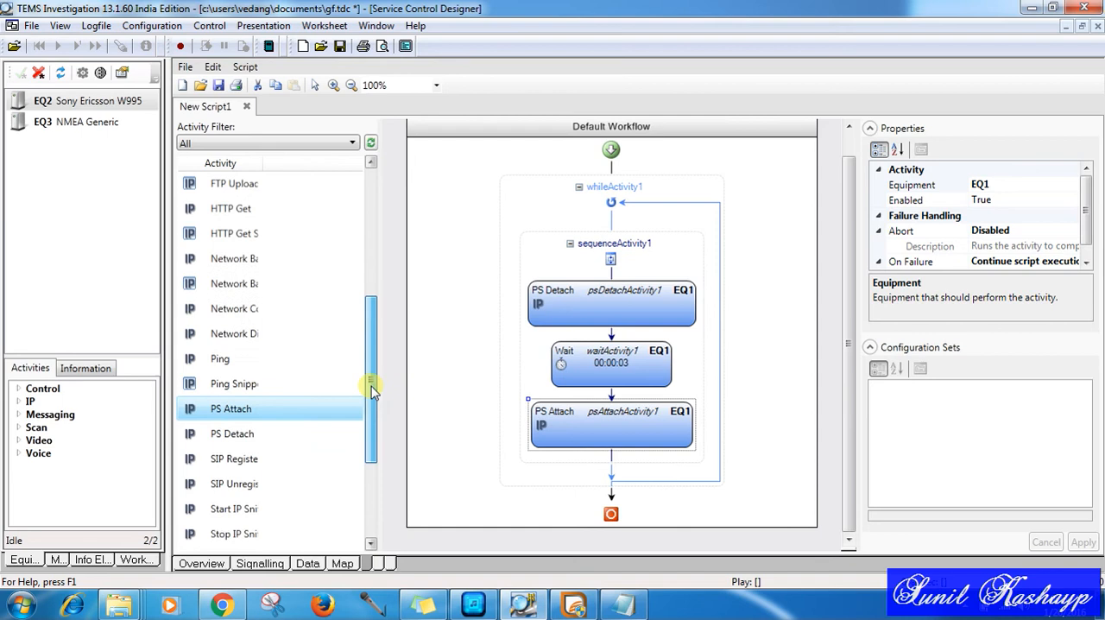
click(249, 312)
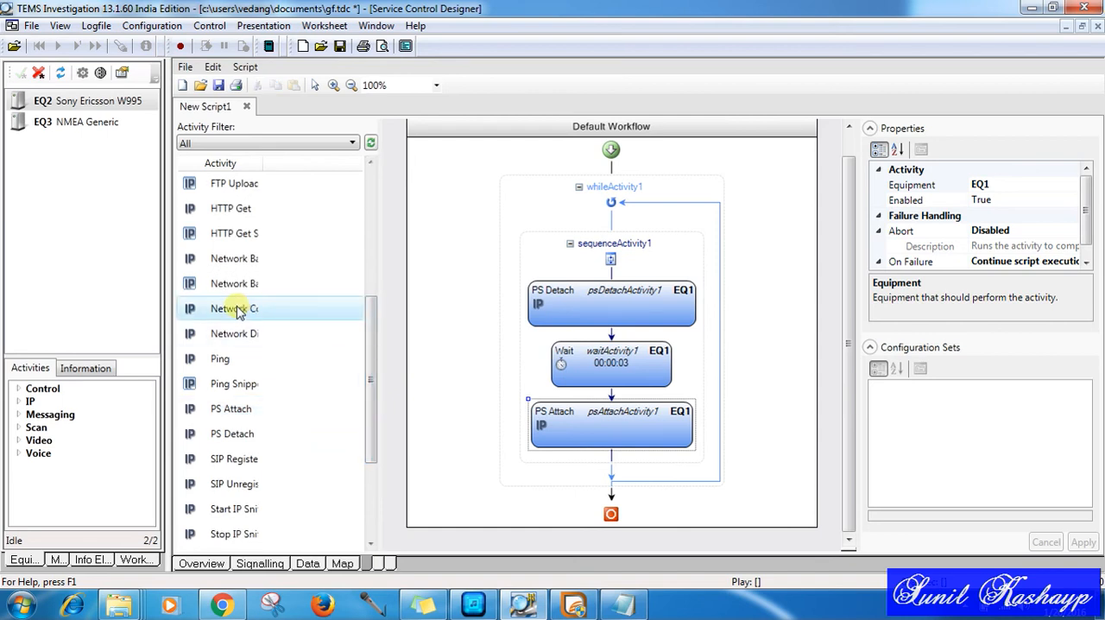
drag(265, 164, 349, 178)
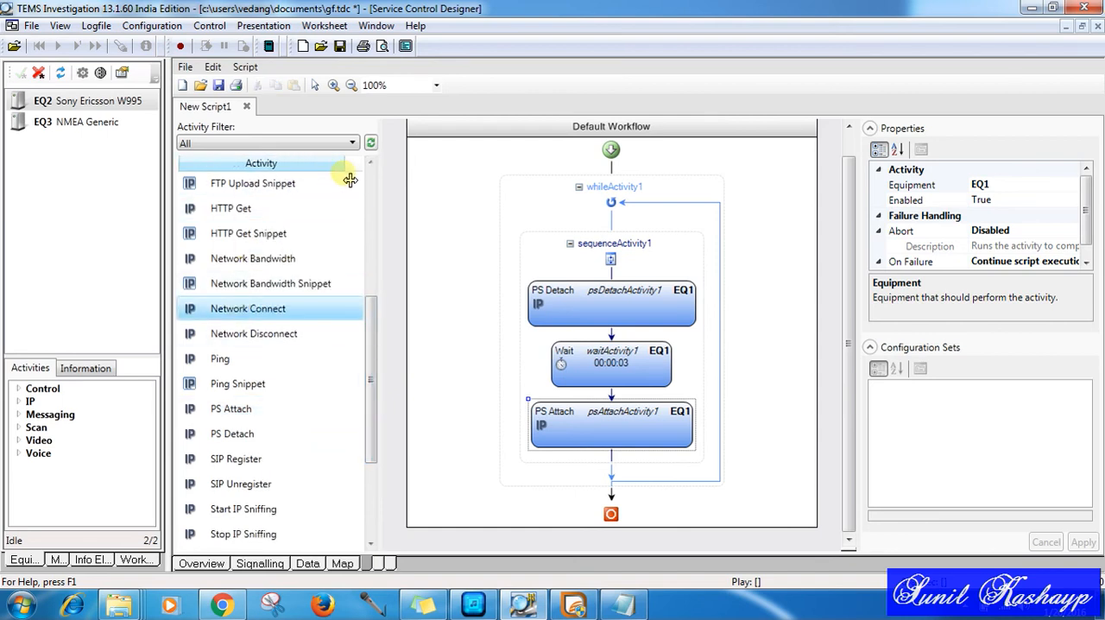
drag(264, 316, 614, 458)
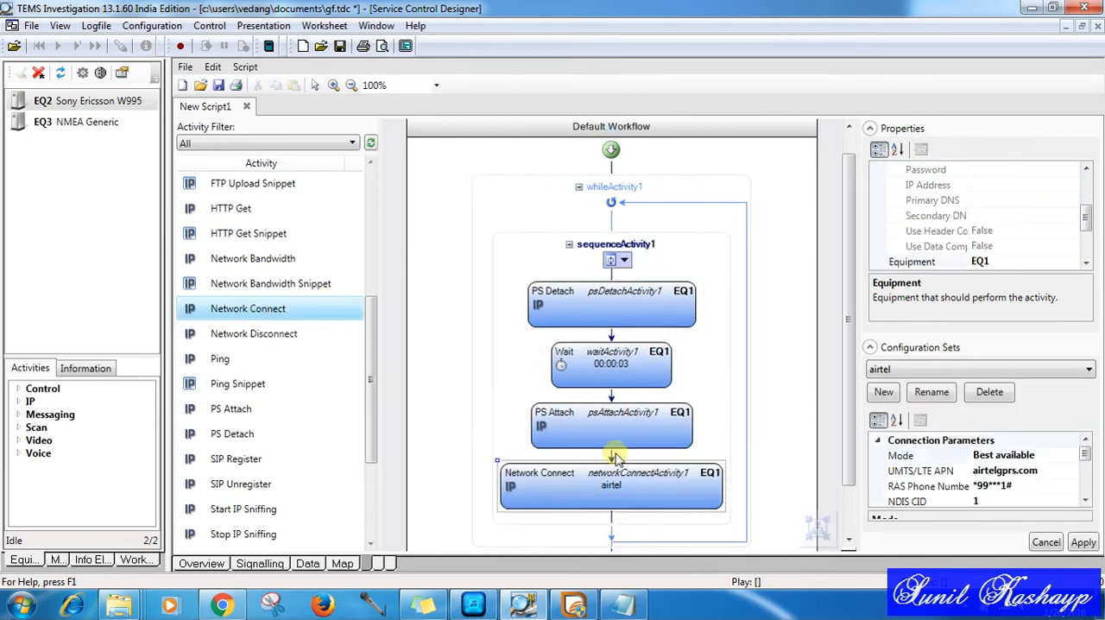
scroll(817, 458, down, 2)
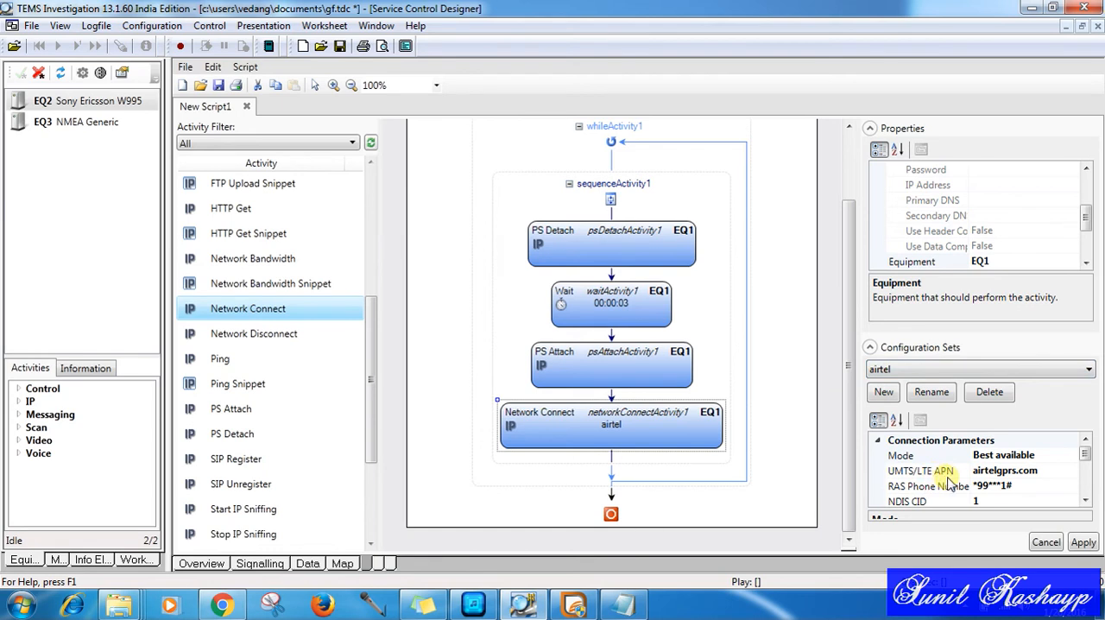
click(1085, 505)
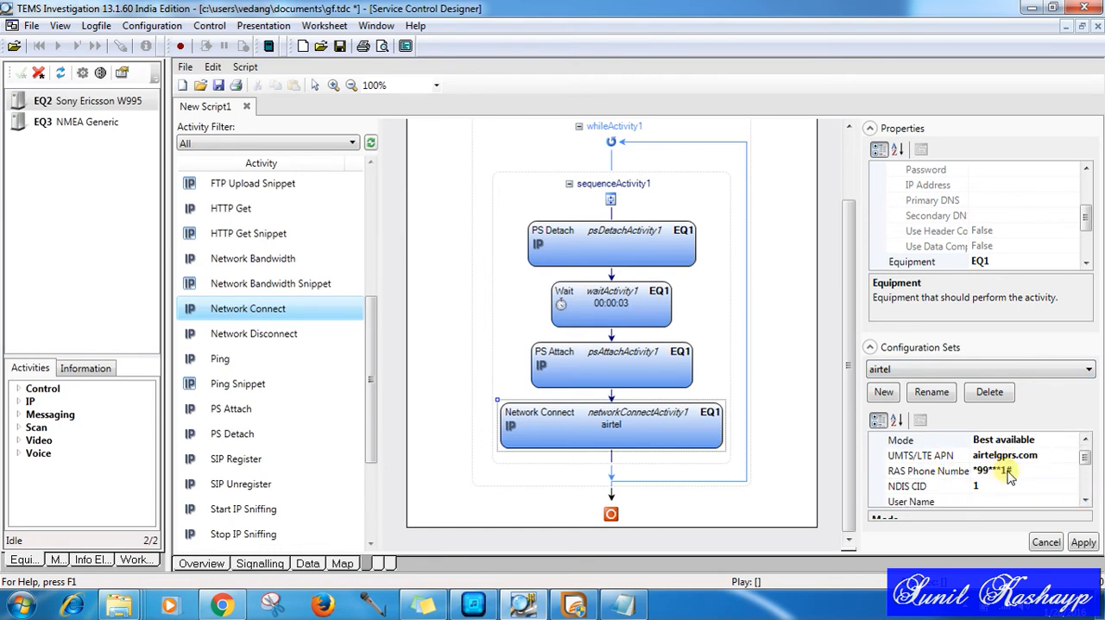
click(1085, 503)
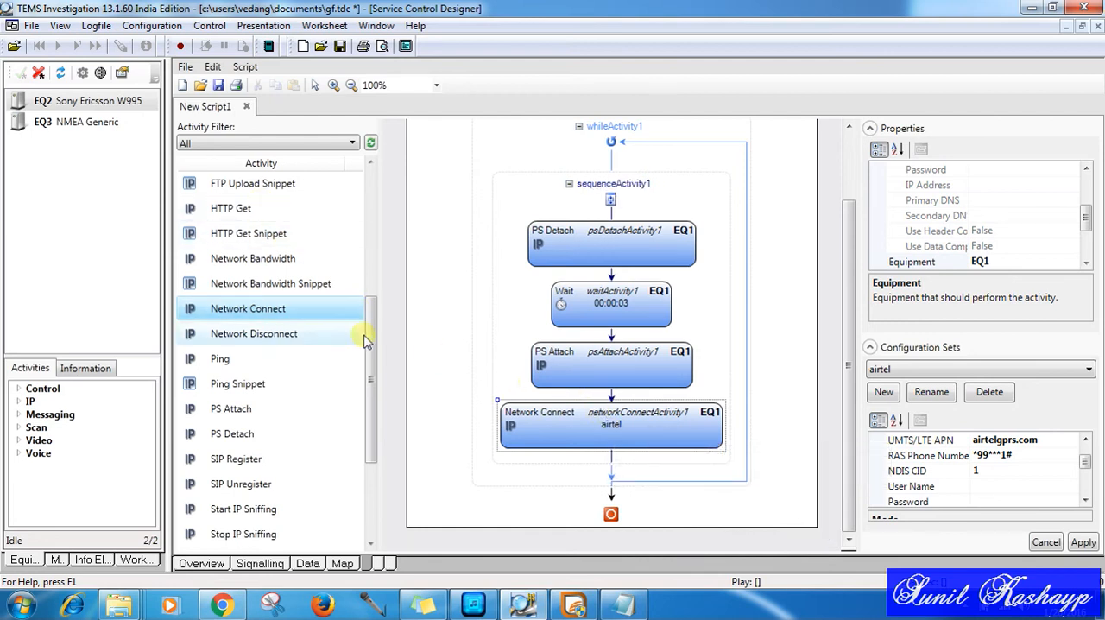
Step: Add an FTP Download activity using the ftp qos configuration after Network Connect in the sequence
drag(375, 346, 375, 288)
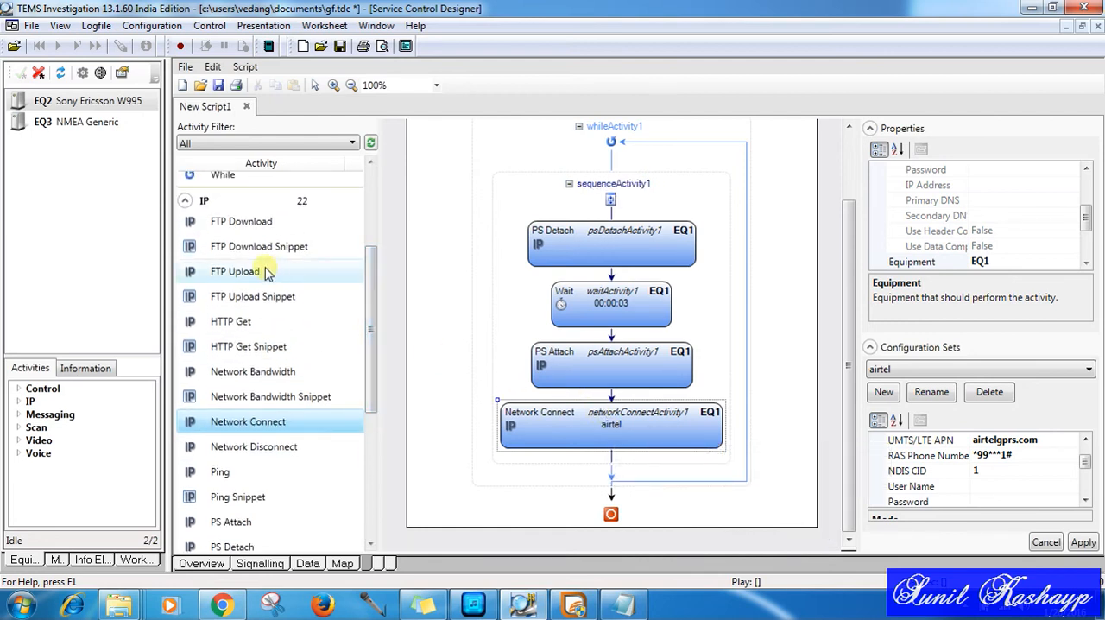
click(282, 226)
drag(282, 226, 614, 464)
drag(850, 388, 856, 459)
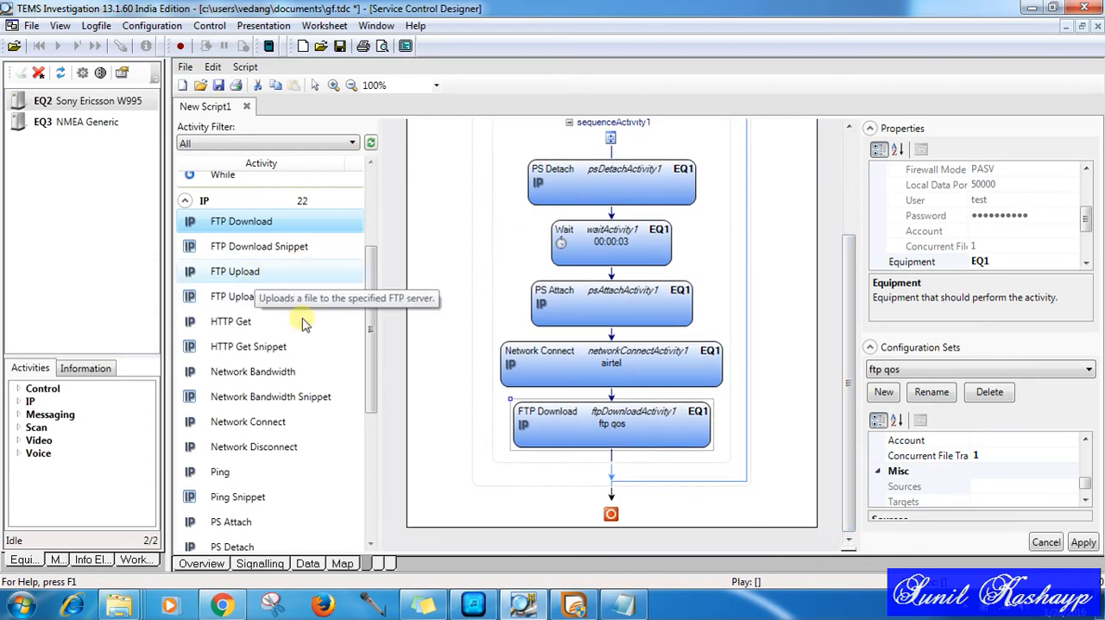
Step: Add a Wait activity after FTP Download, followed by an FTP Upload activity using the ftp upload configuration
drag(375, 412, 388, 310)
drag(270, 324, 617, 459)
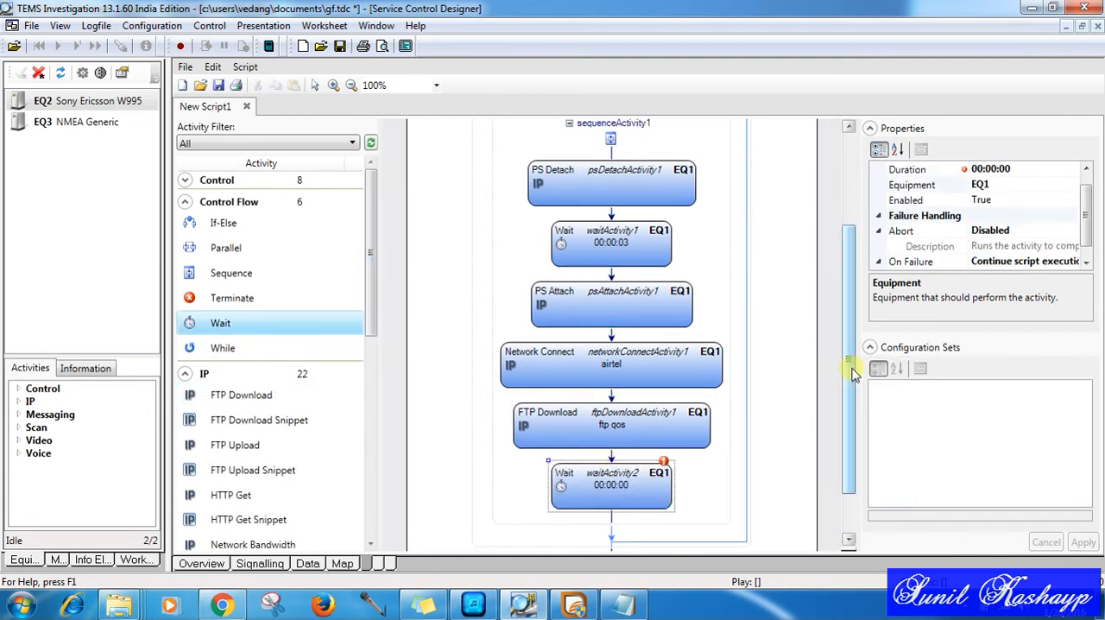
drag(851, 384, 855, 438)
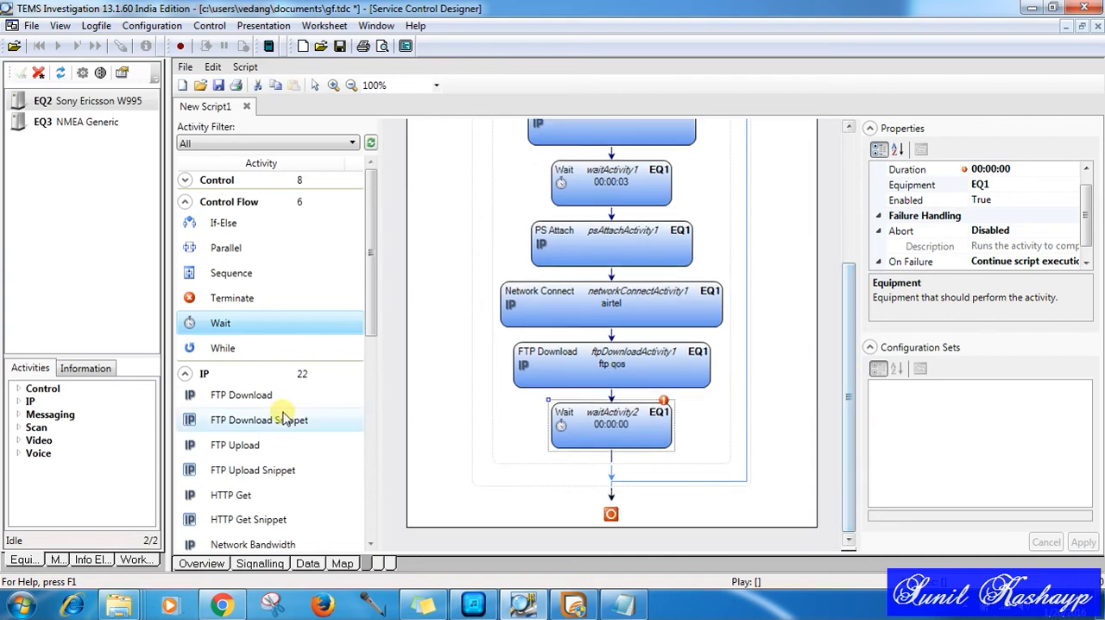
drag(265, 450, 610, 467)
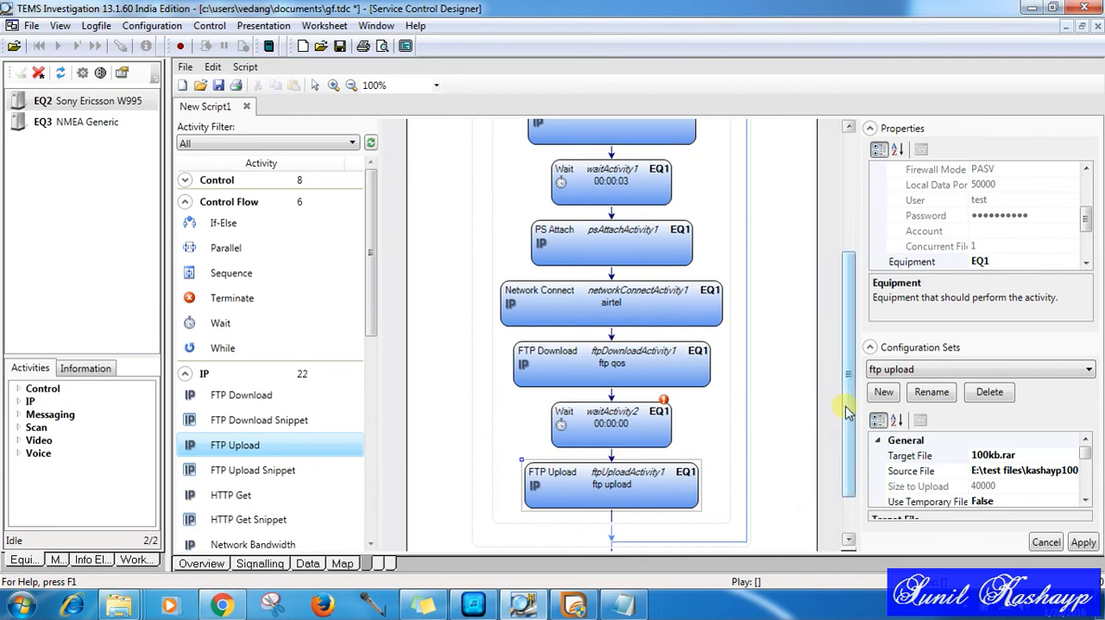
Step: Add a second Network Connect activity with the airtel configuration after FTP Upload at the end of the sequence
drag(849, 407, 849, 452)
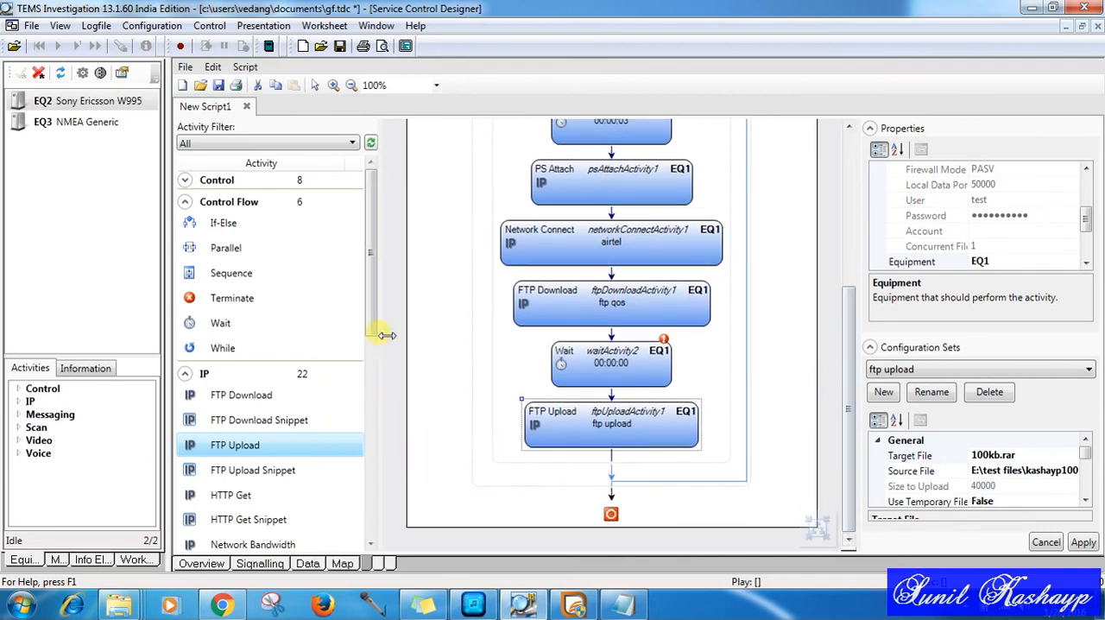
drag(374, 333, 370, 464)
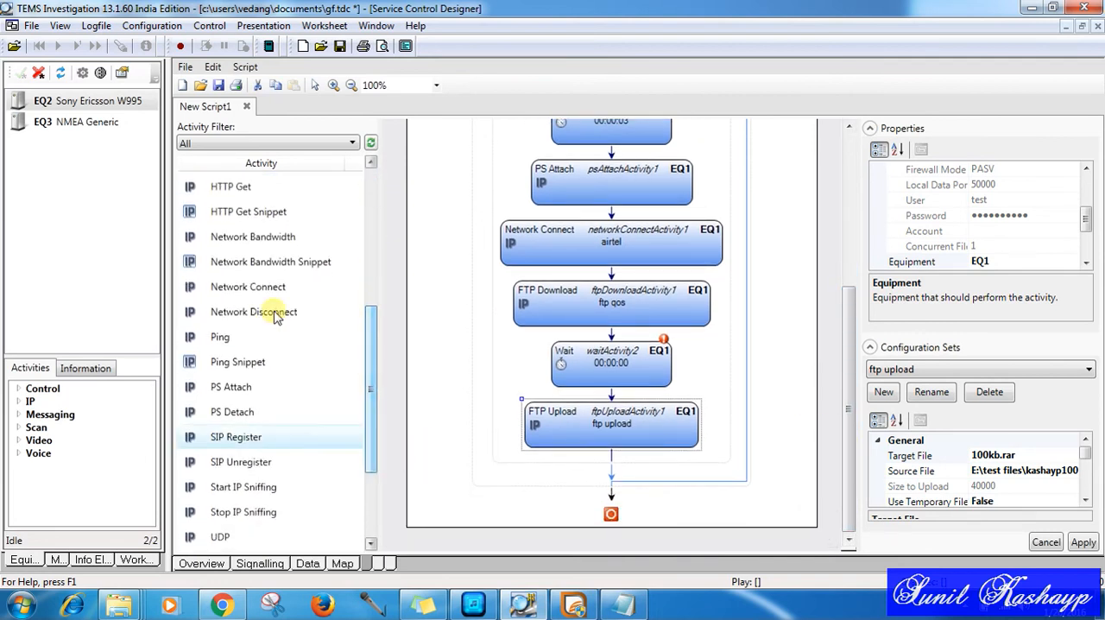
drag(269, 293, 610, 460)
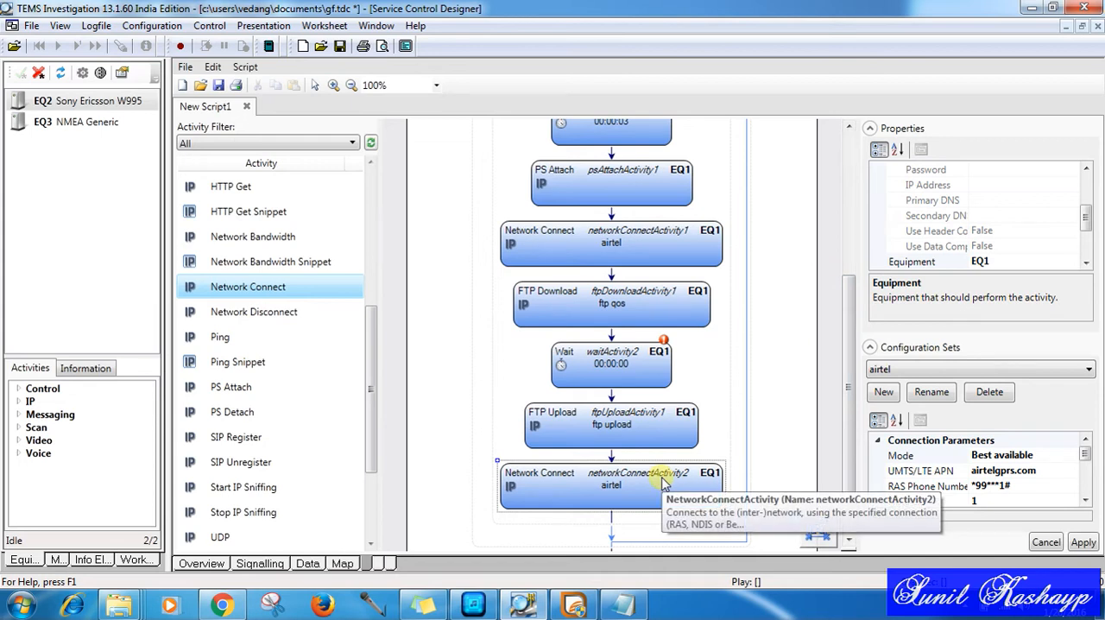
Step: Insert a Ping activity between the first Network Connect and FTP Download in the sequence
drag(838, 436, 837, 327)
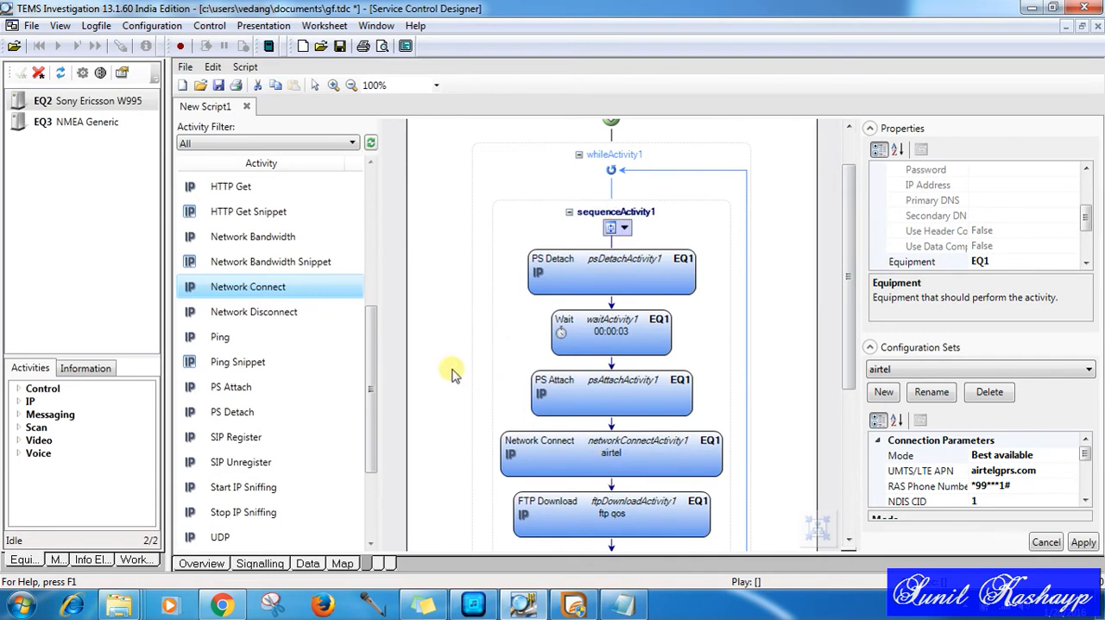
click(274, 339)
drag(274, 343, 611, 425)
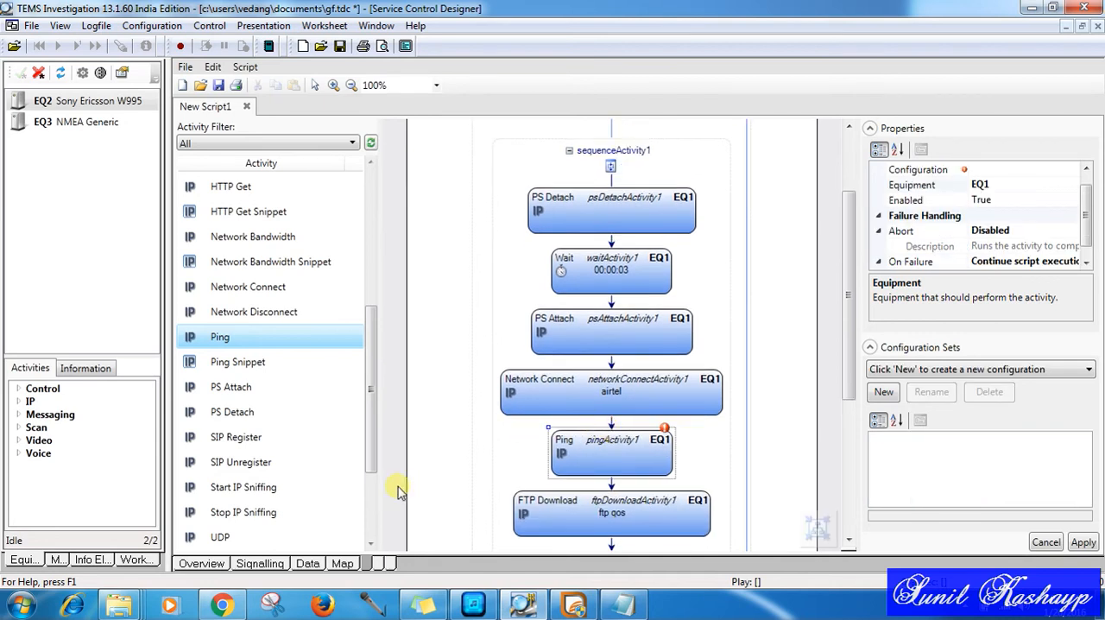
Step: Insert another Wait activity directly after FTP Download and set its duration to 00:00:03
drag(854, 362, 860, 479)
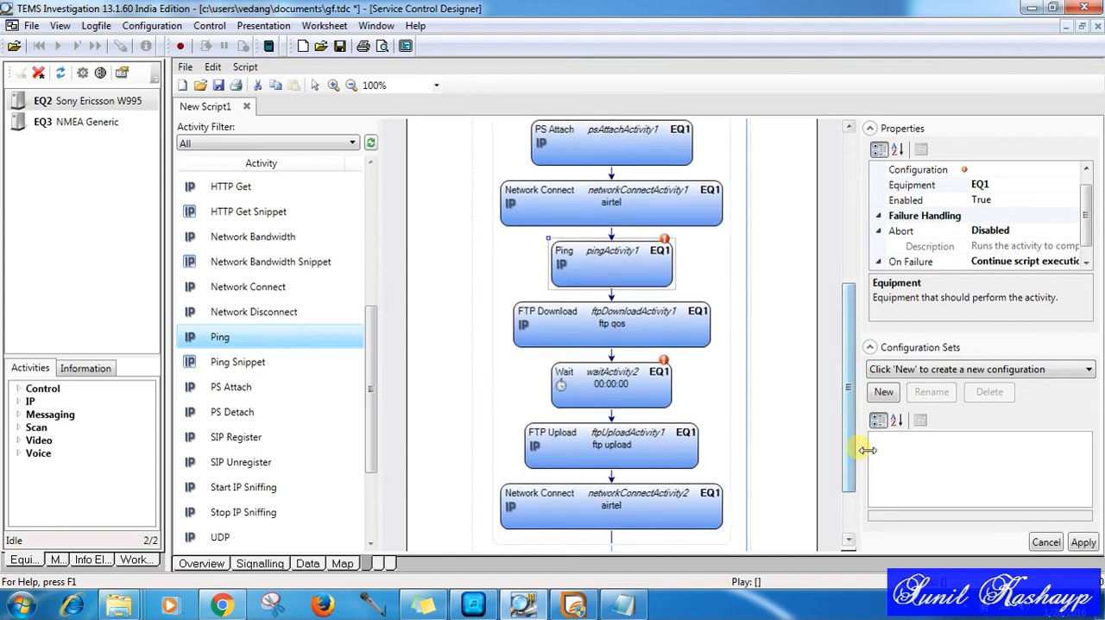
drag(375, 432, 375, 295)
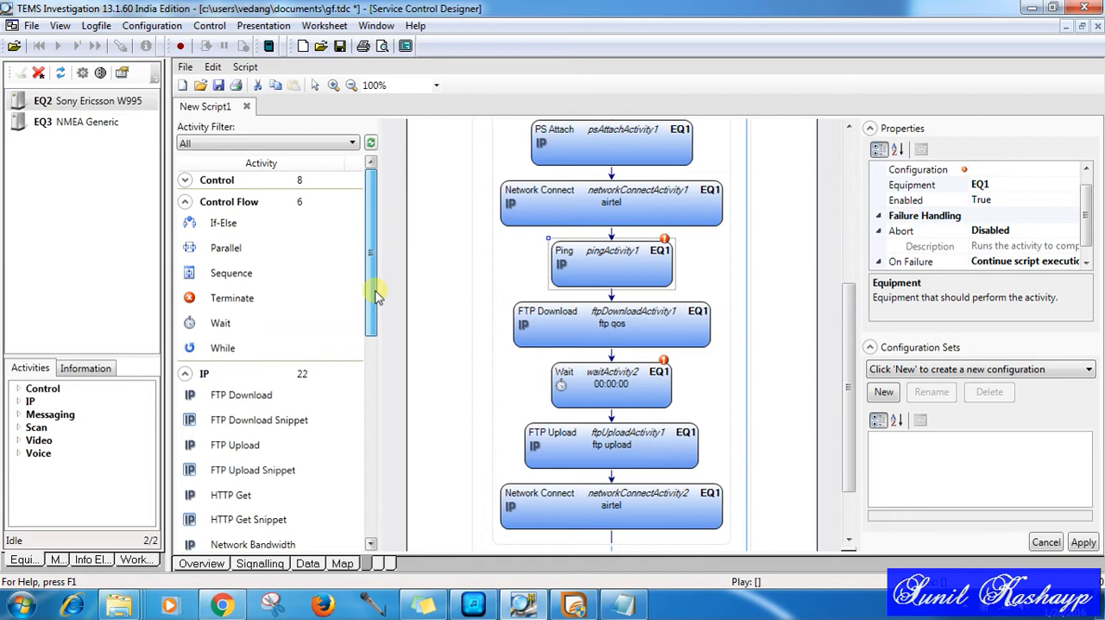
drag(255, 326, 613, 356)
mouse_move(852, 397)
mouse_down()
mouse_move(846, 302)
mouse_move(846, 377)
mouse_up()
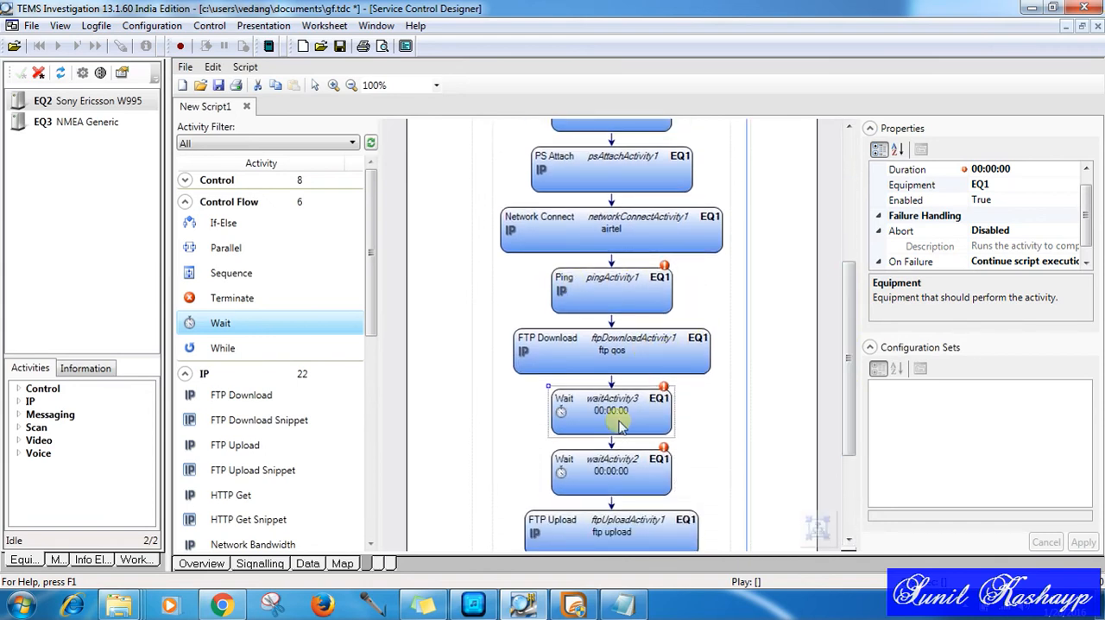
click(1033, 173)
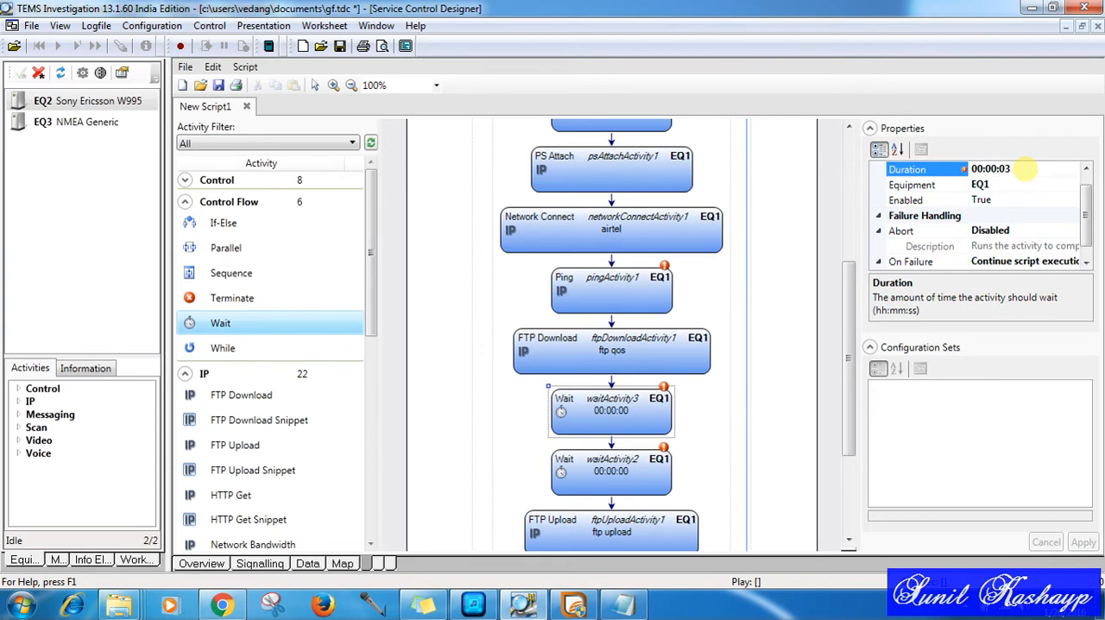
click(221, 604)
click(397, 474)
click(222, 605)
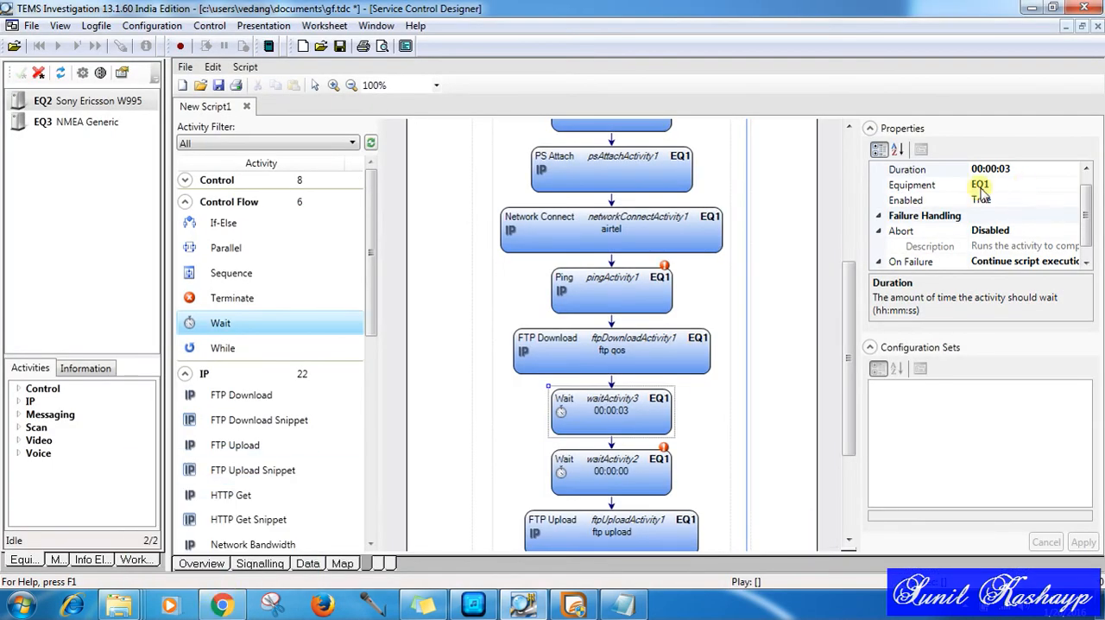
Step: Create a new configuration set for the Ping activity and set its remote address to 10.50
click(630, 291)
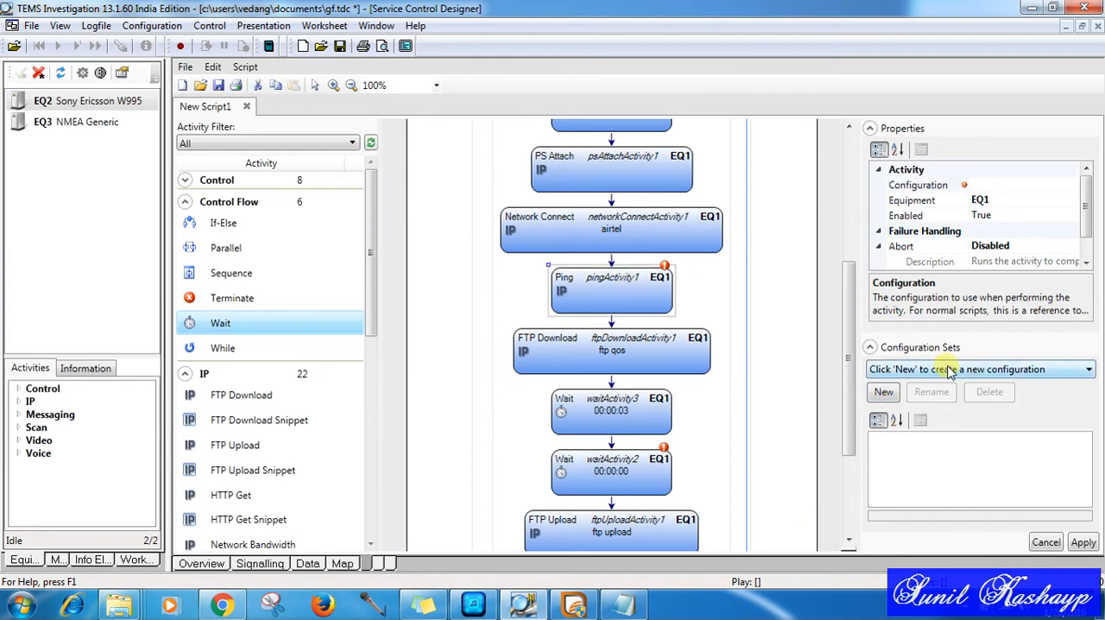
click(885, 391)
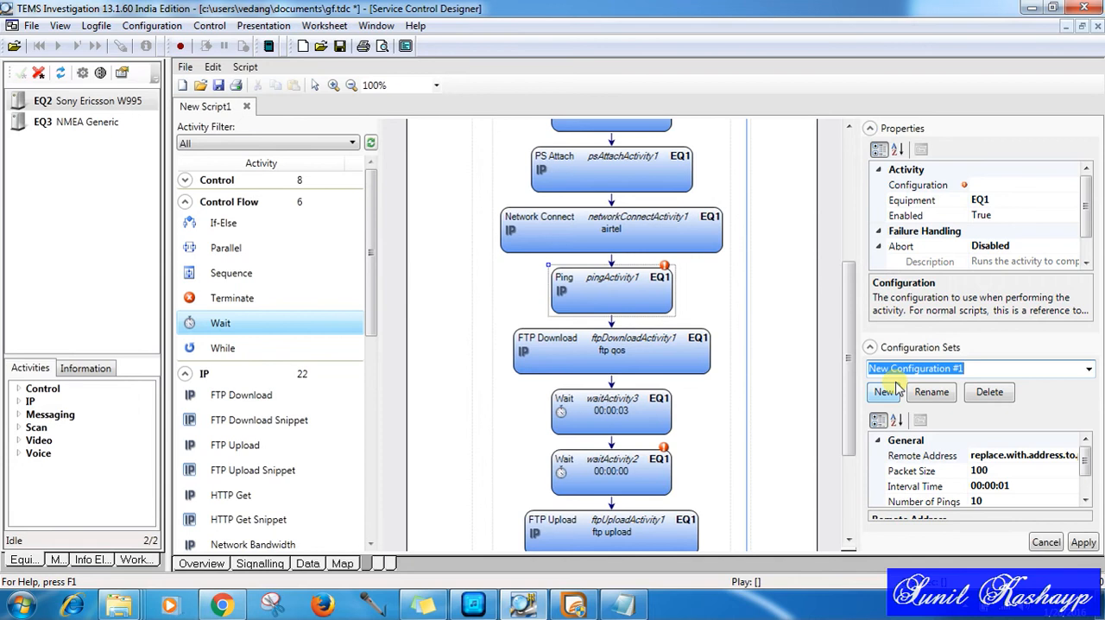
click(1044, 456)
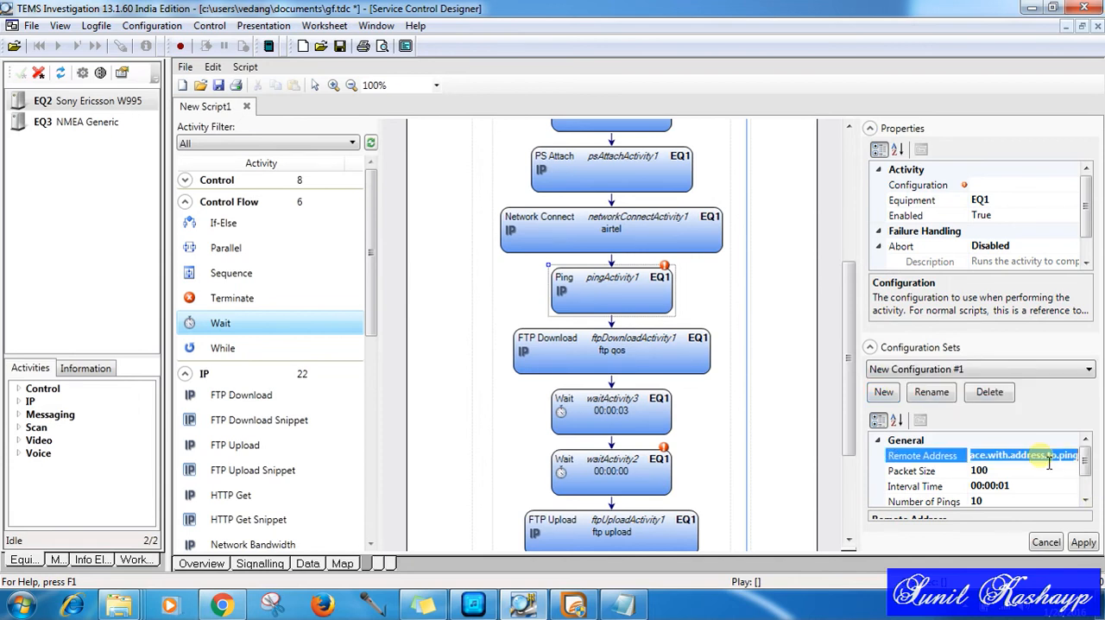
text(10.50)
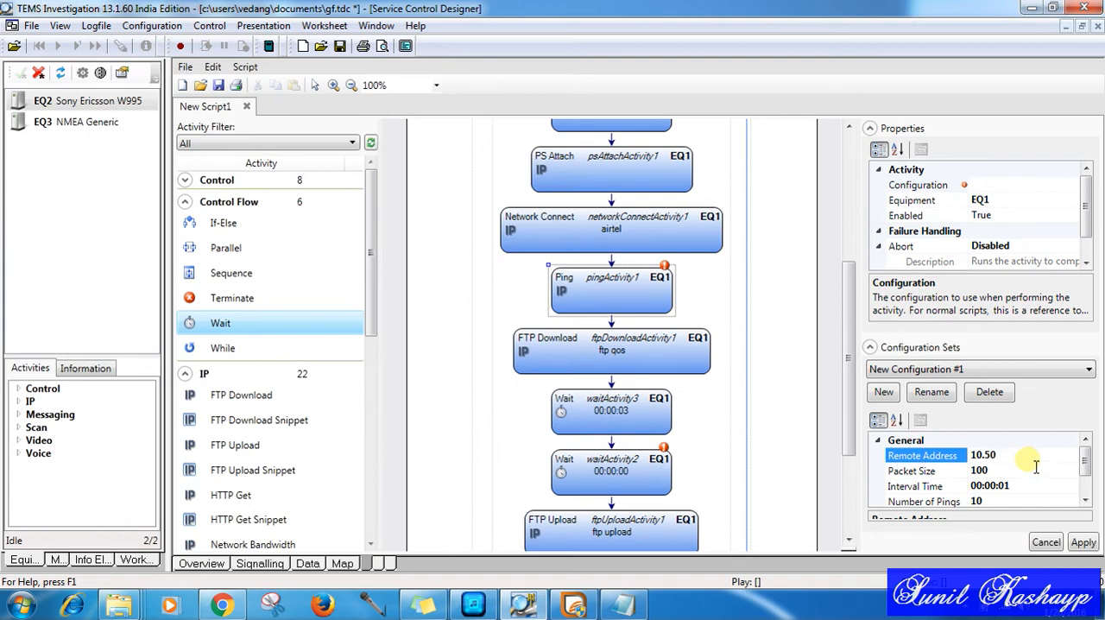
Step: Set the Ping configuration's packet size to 32 and its number of pings to 1
click(1085, 500)
click(1086, 502)
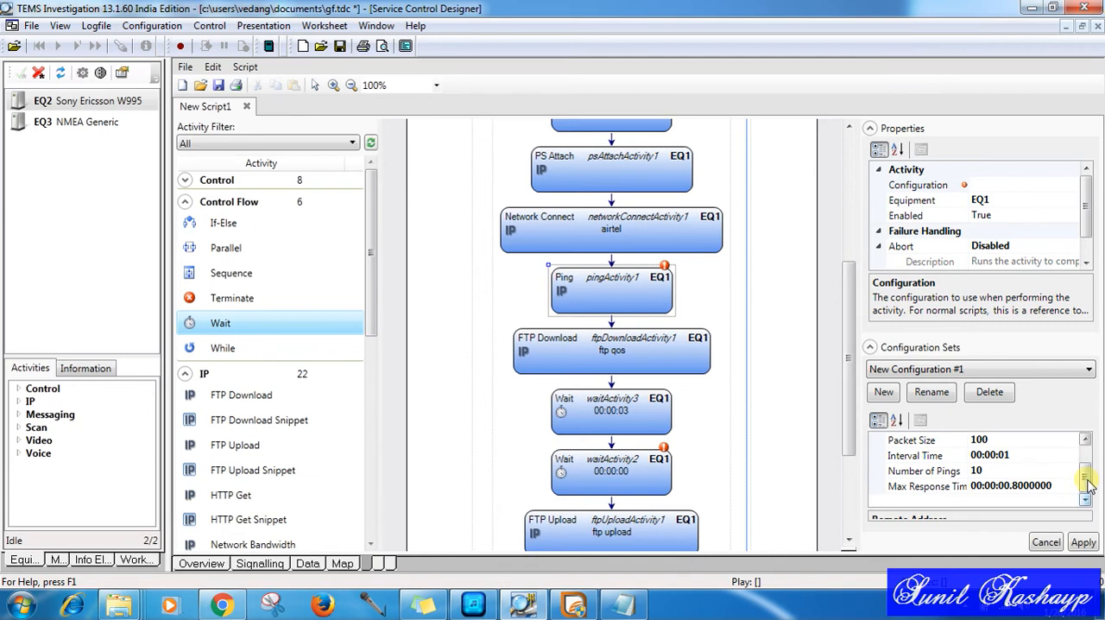
drag(1089, 490, 1088, 466)
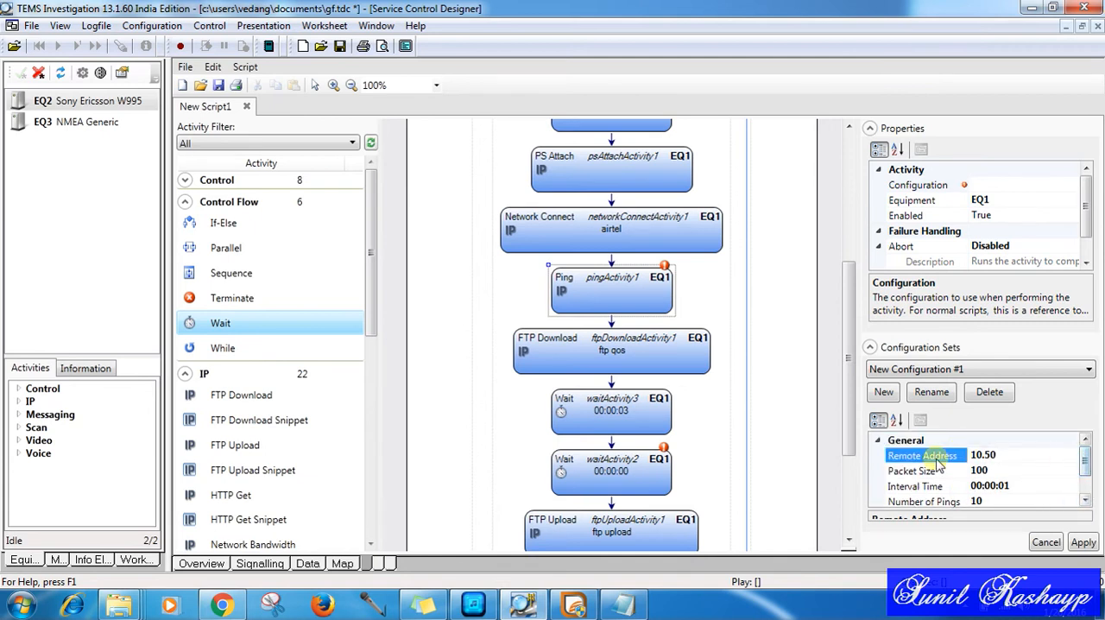
click(1001, 473)
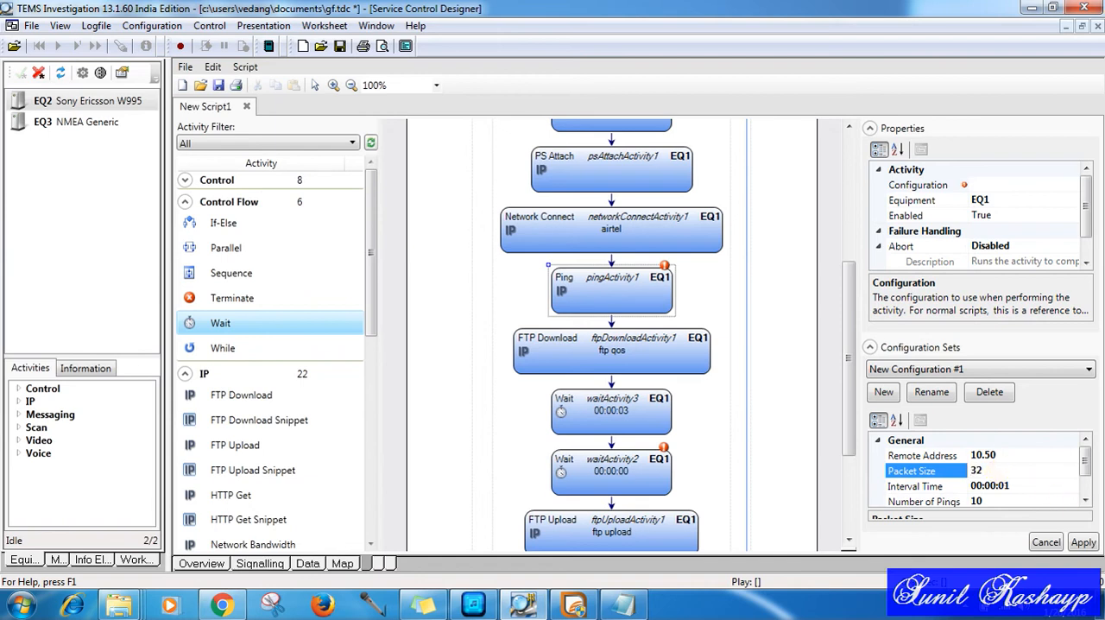
click(1086, 501)
click(1085, 500)
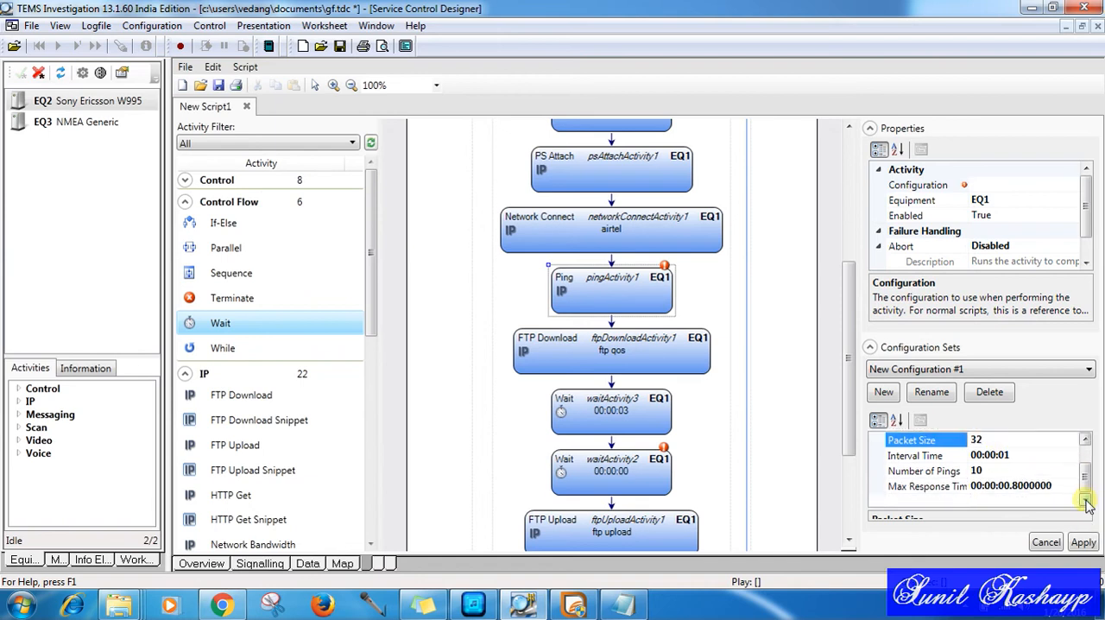
click(992, 471)
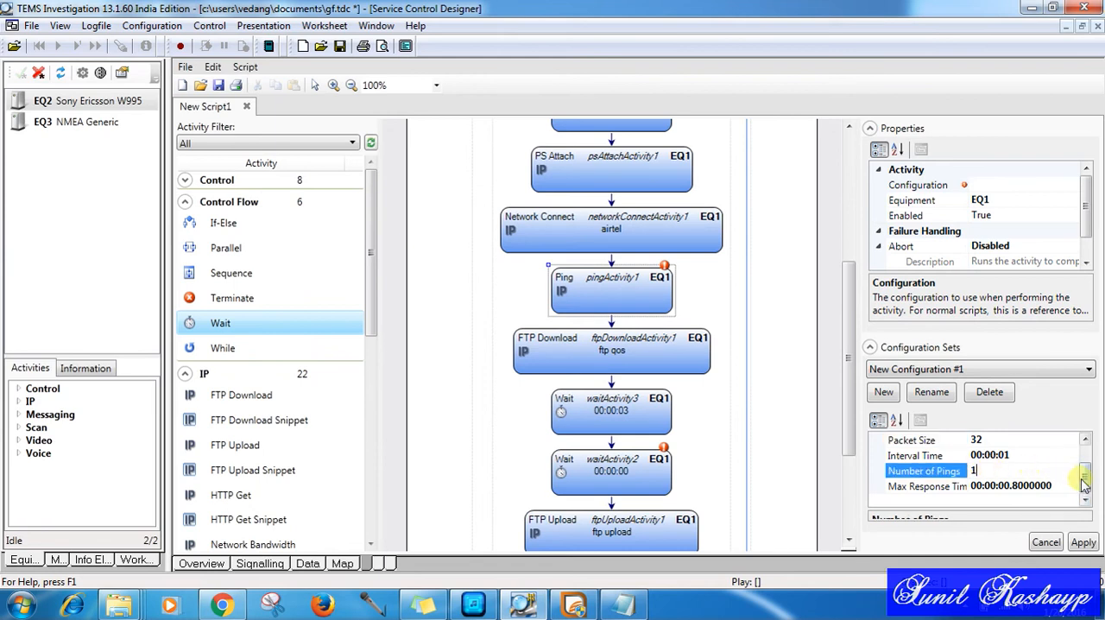
Step: Apply the Ping configuration and move the 00:00:03 Wait activity between Ping and FTP Download
click(1082, 541)
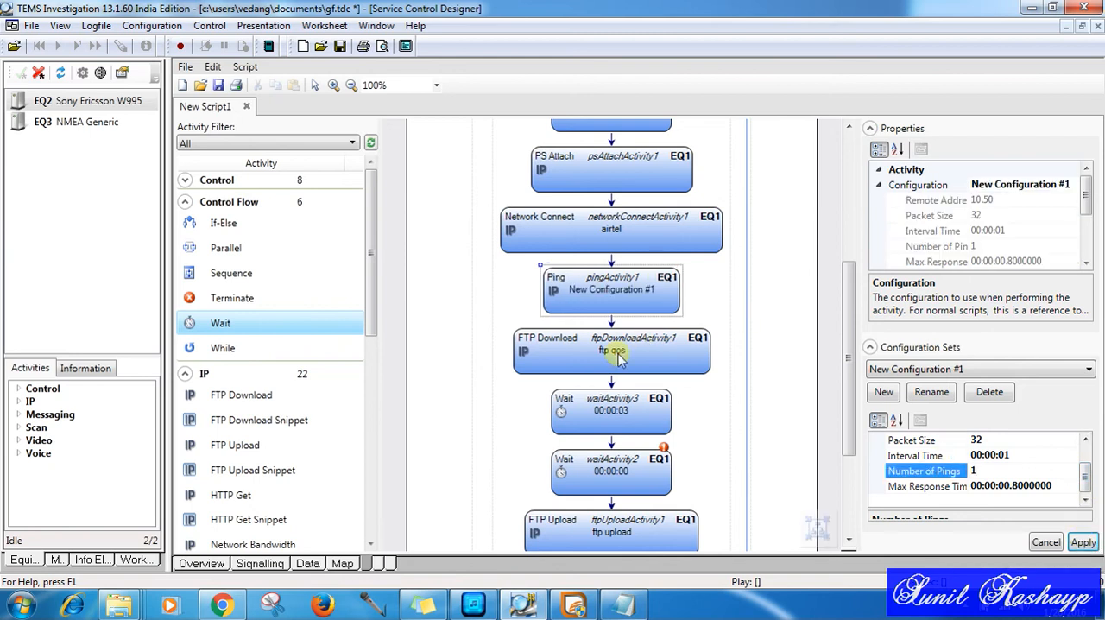
click(617, 350)
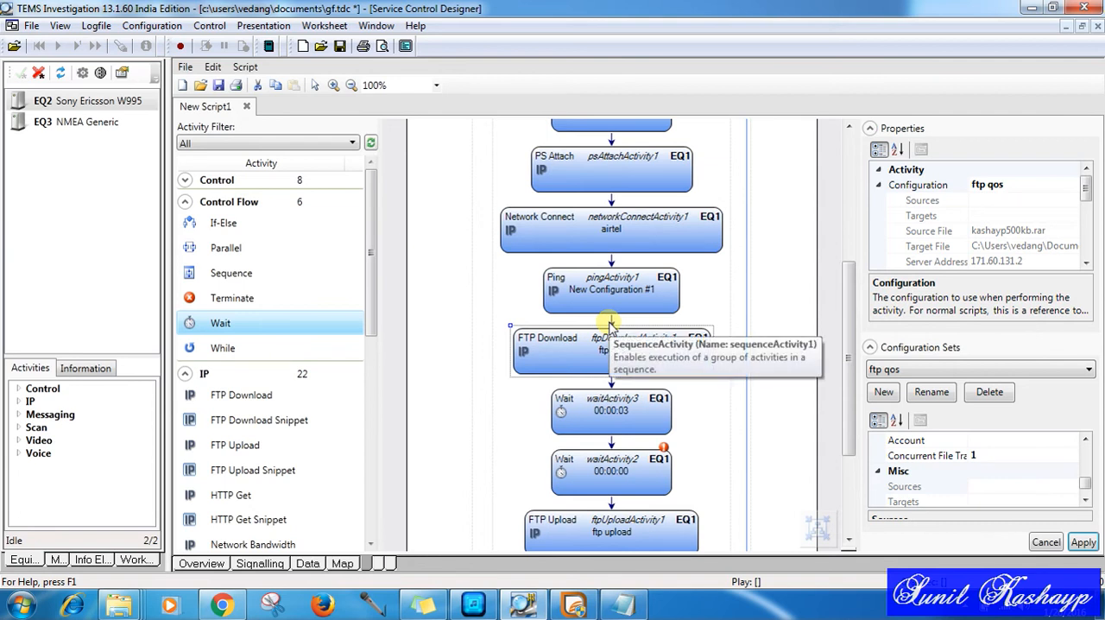
drag(609, 413, 612, 326)
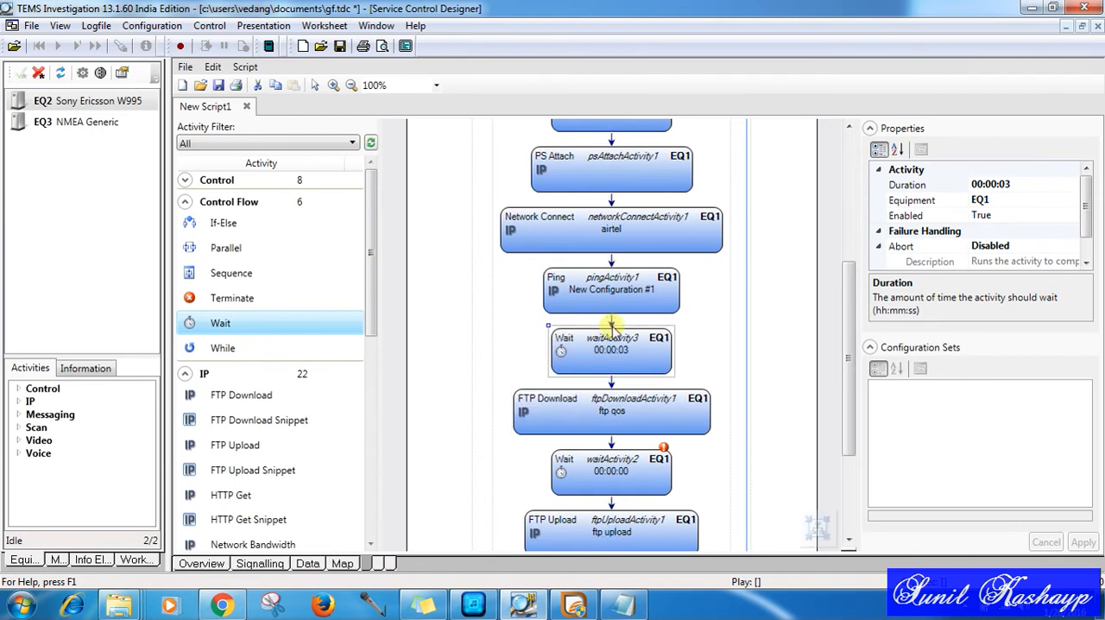
Step: Examine the FTP Download configuration's source file, target file, server, login and file transfer settings
click(615, 413)
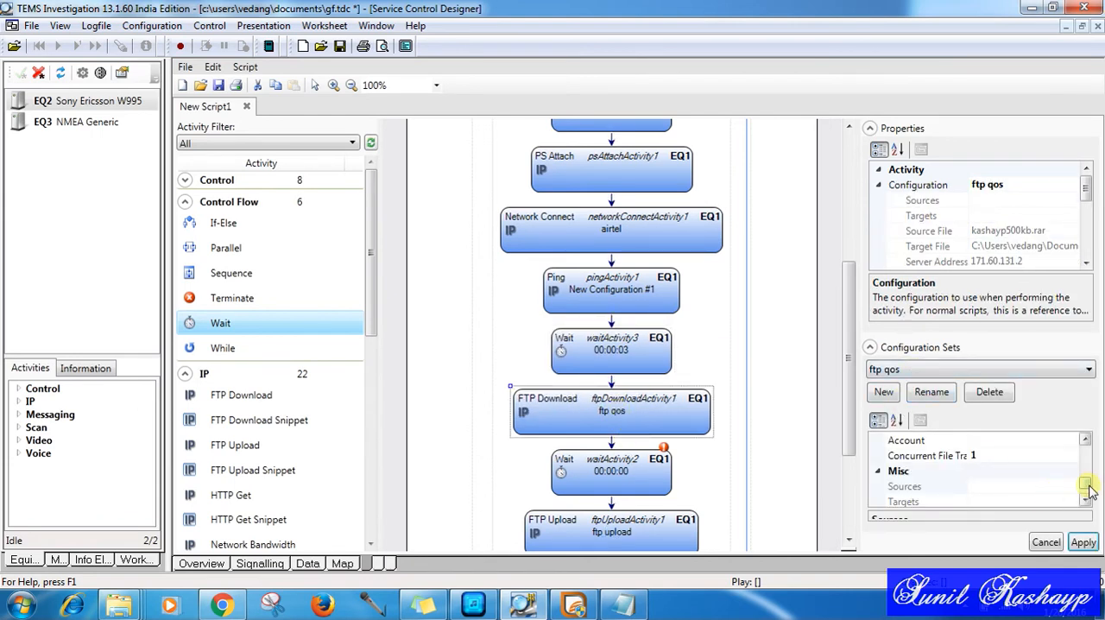
drag(1089, 490, 1092, 462)
scroll(1093, 462, down, 1)
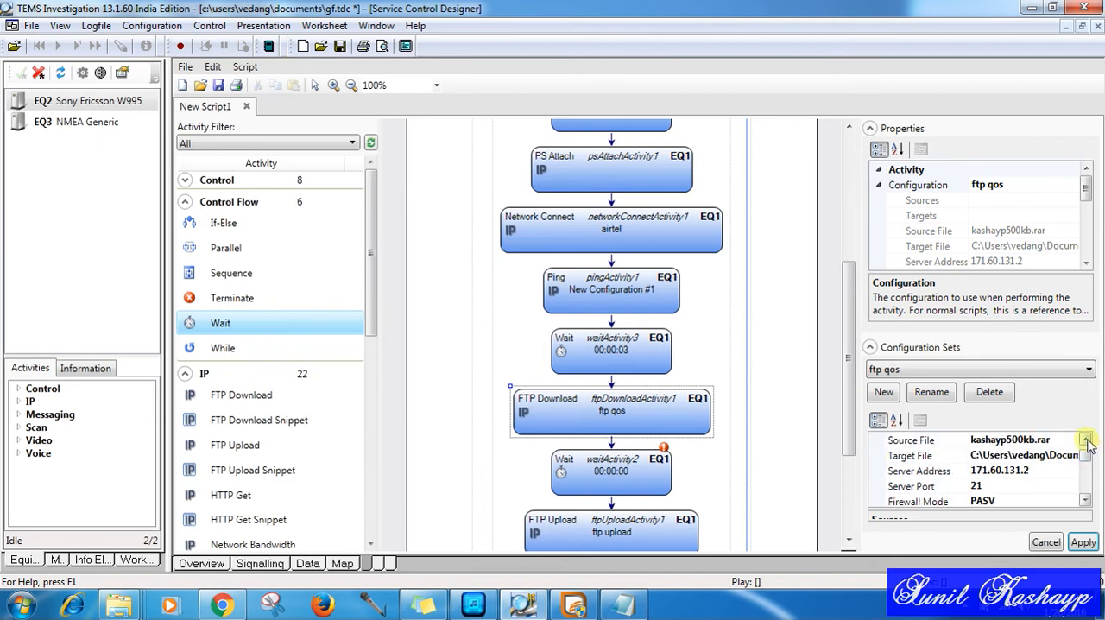
click(1086, 441)
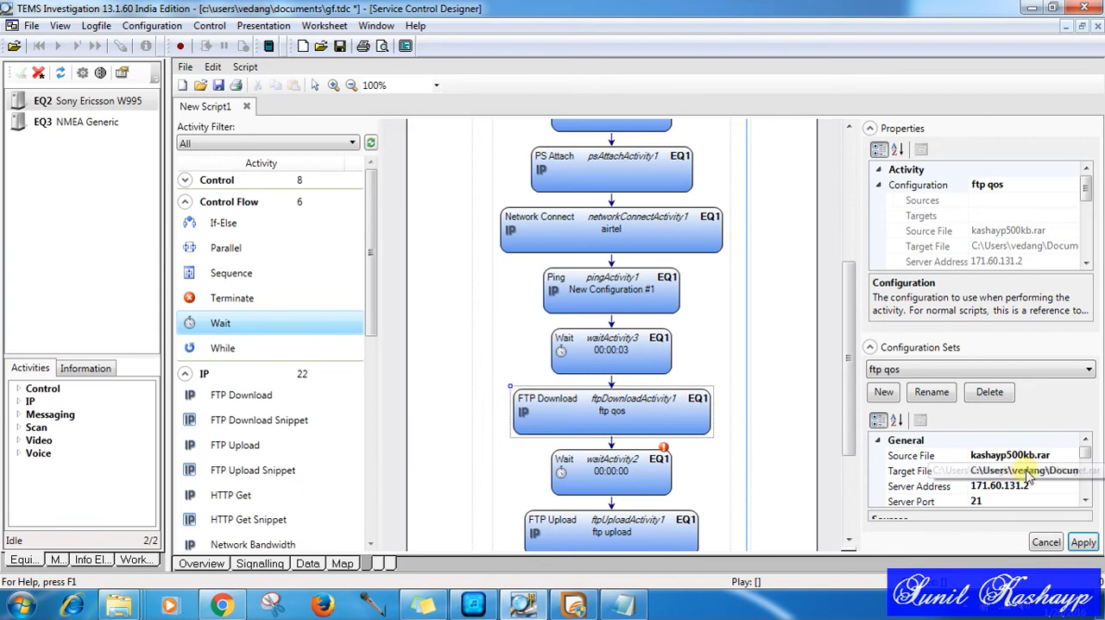
click(1001, 471)
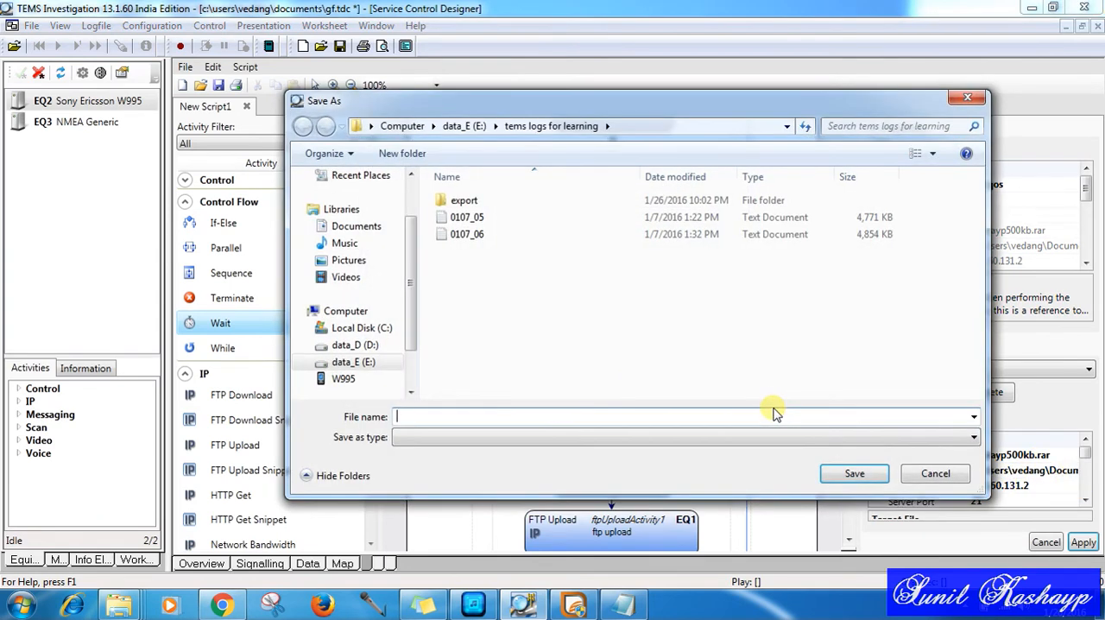
click(924, 476)
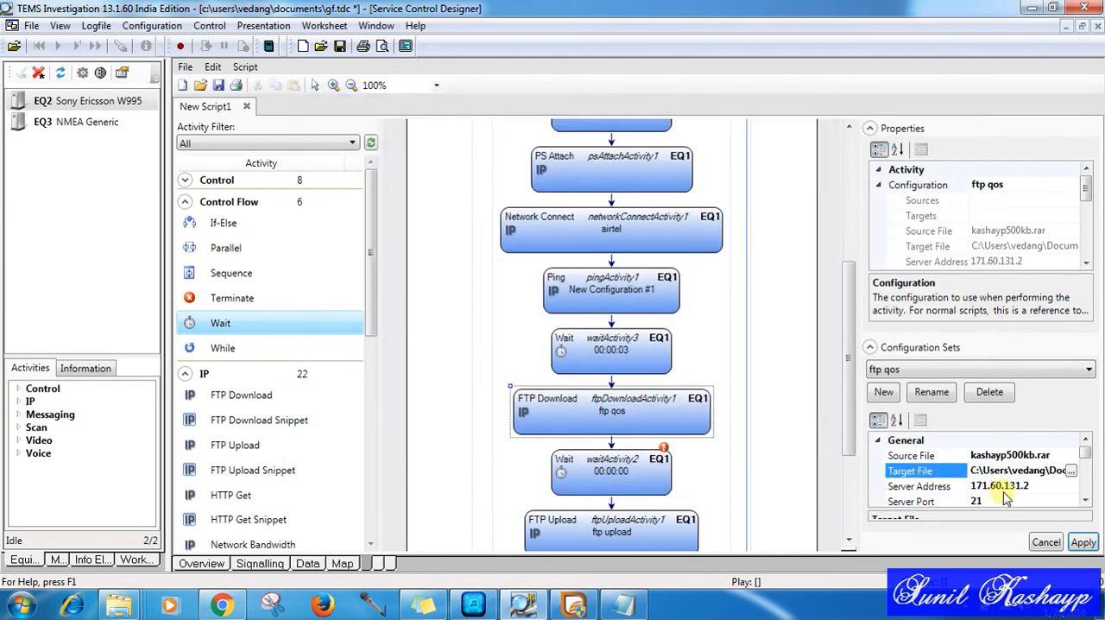
scroll(1084, 505, down, 6)
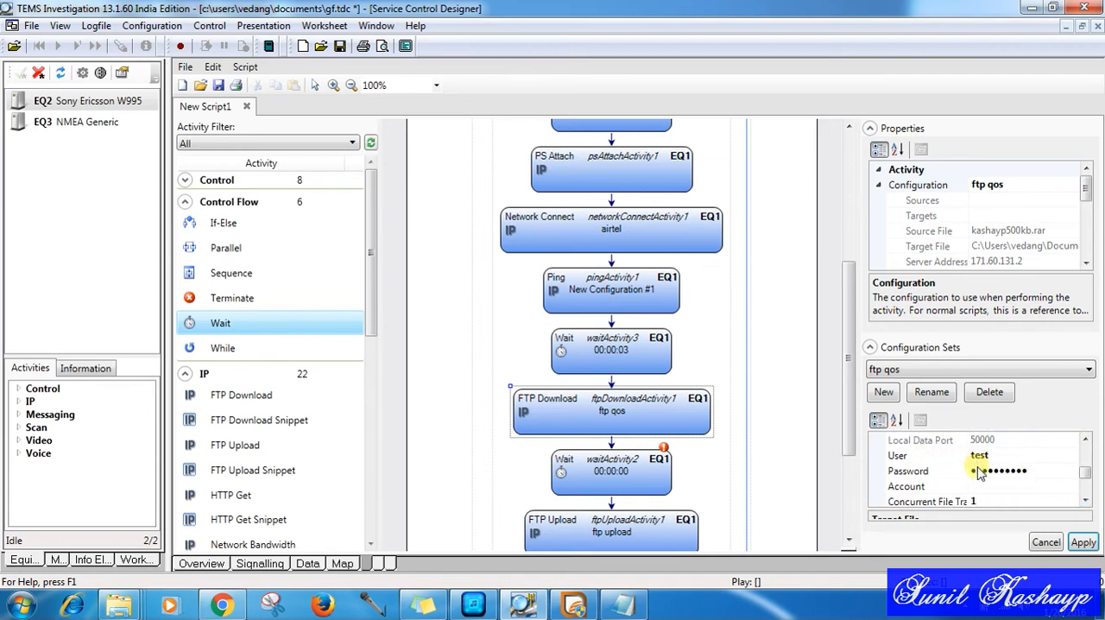
click(1085, 502)
click(1085, 502)
click(1085, 502)
click(1085, 502)
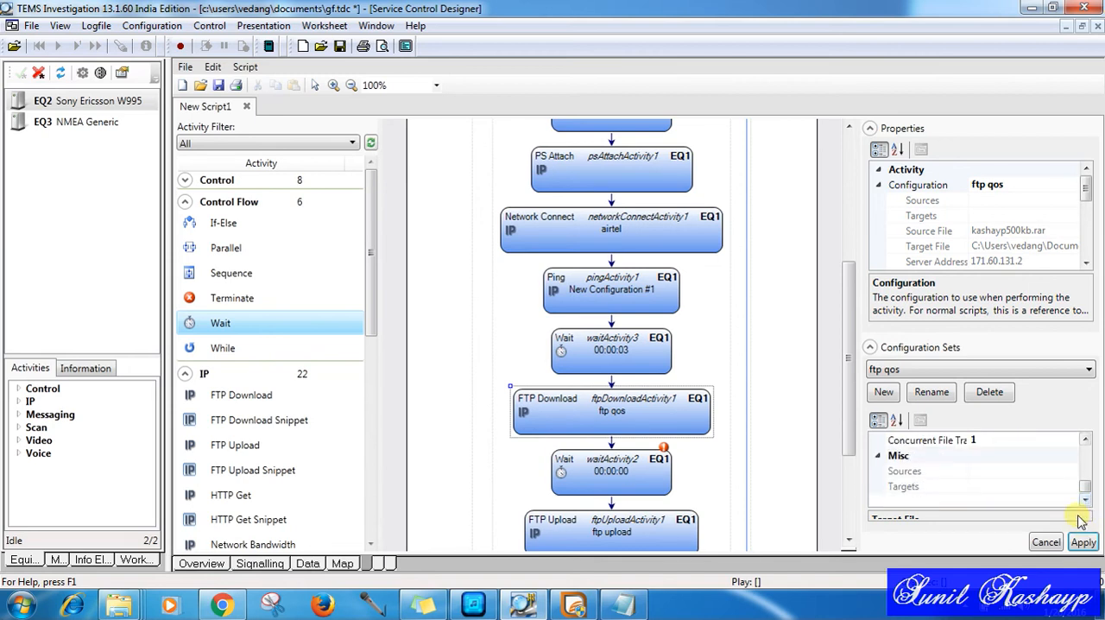
Step: Examine the FTP Upload configuration's target file, source file and size to upload
click(649, 522)
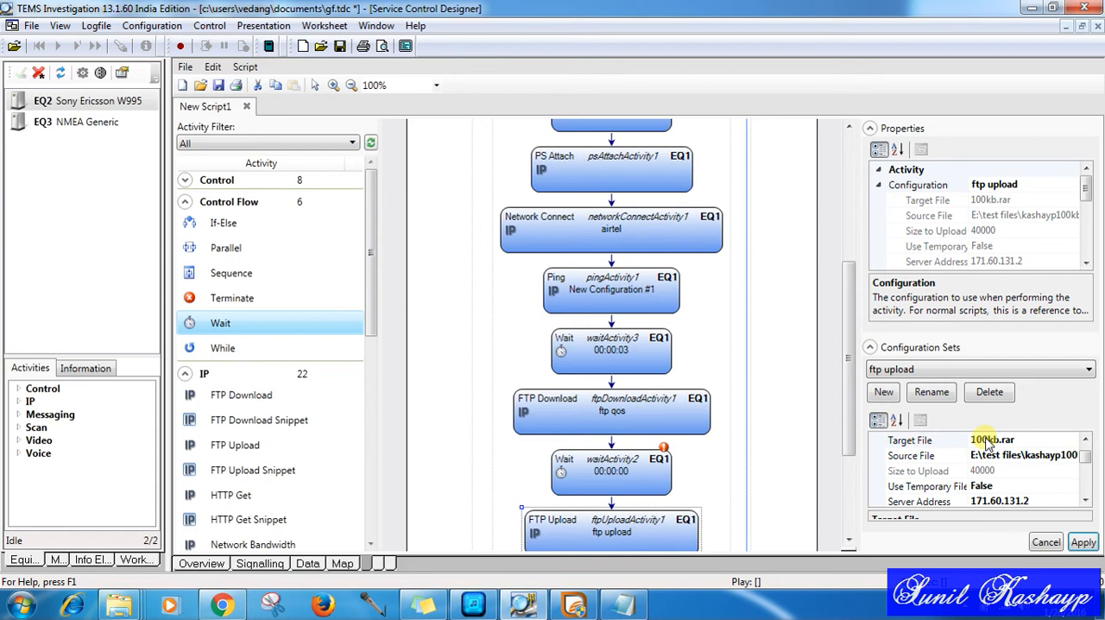
click(991, 440)
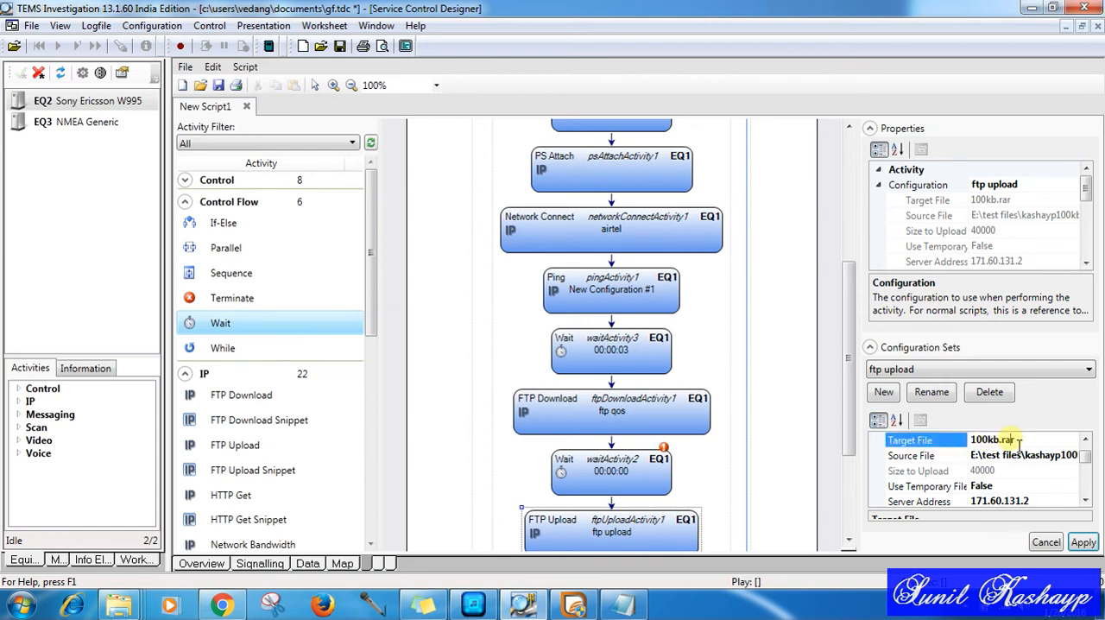
click(1010, 458)
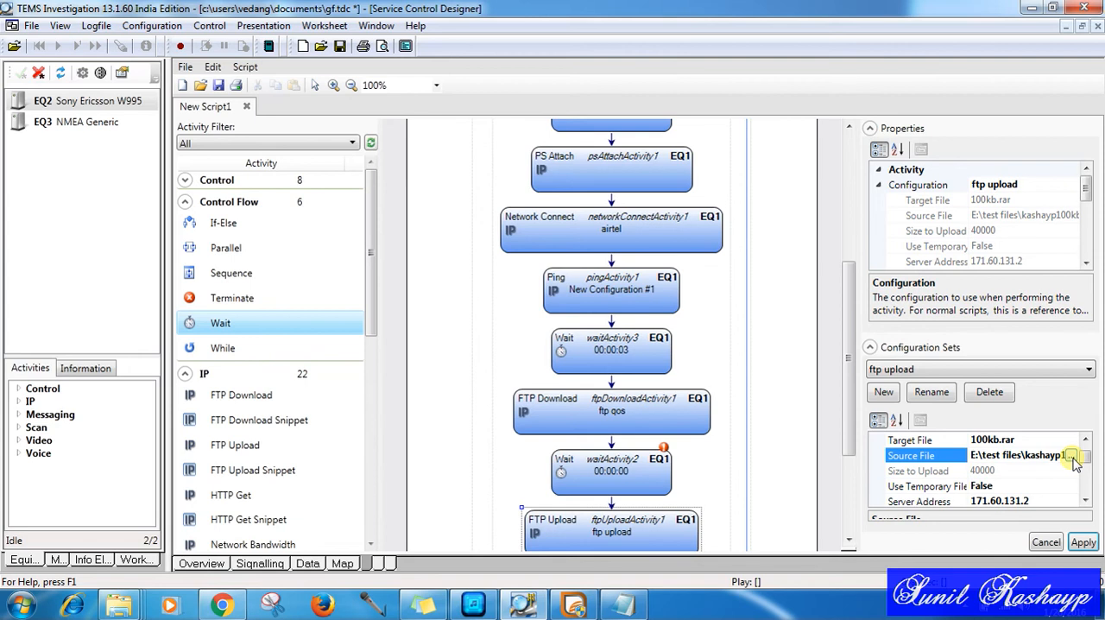
click(1052, 473)
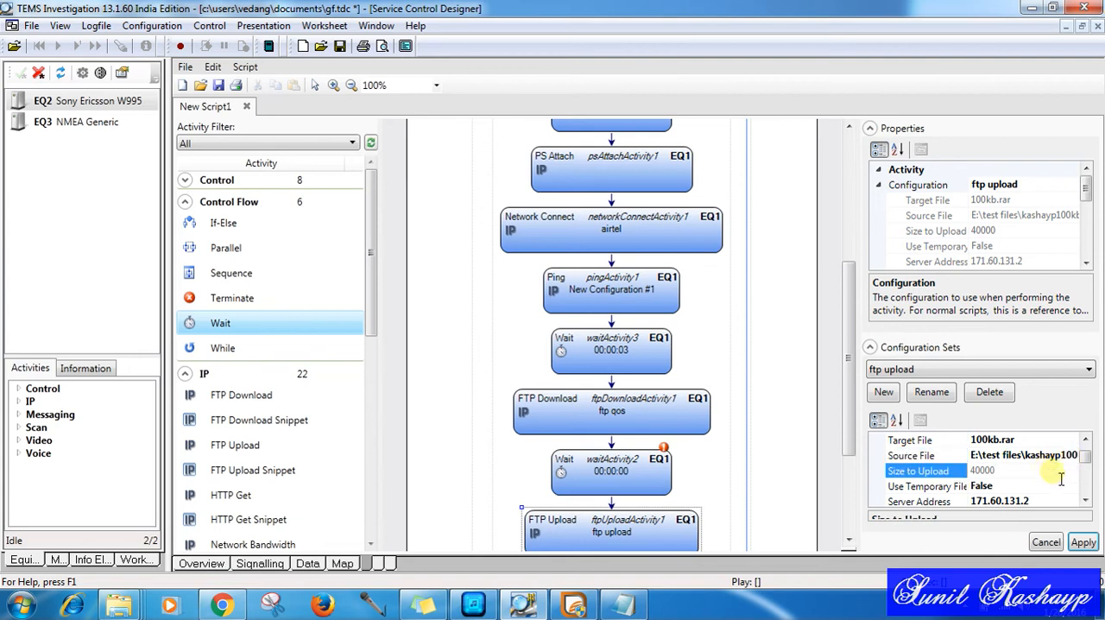
click(1085, 500)
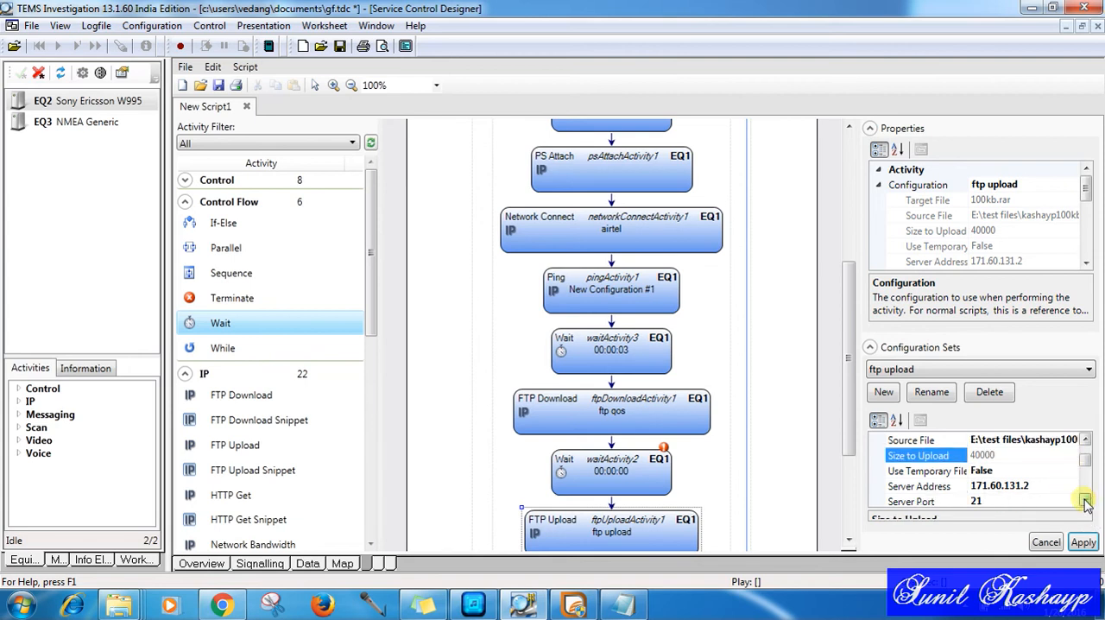
Step: Switch the FTP Upload configuration's Use Temporary File option to True and back to False
click(1005, 472)
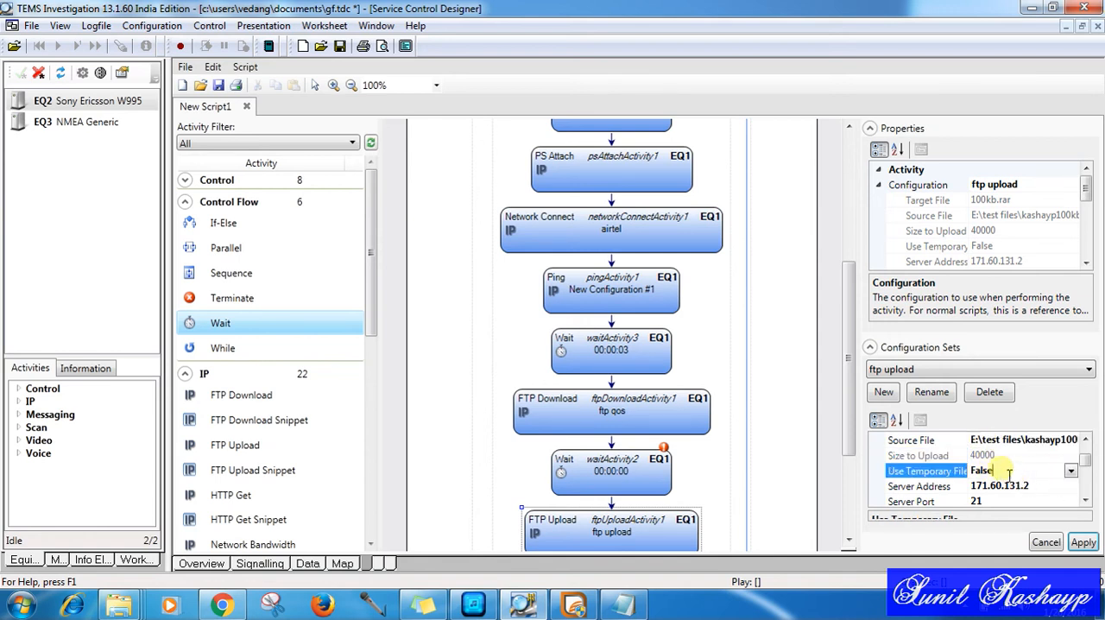
click(1071, 474)
click(1015, 486)
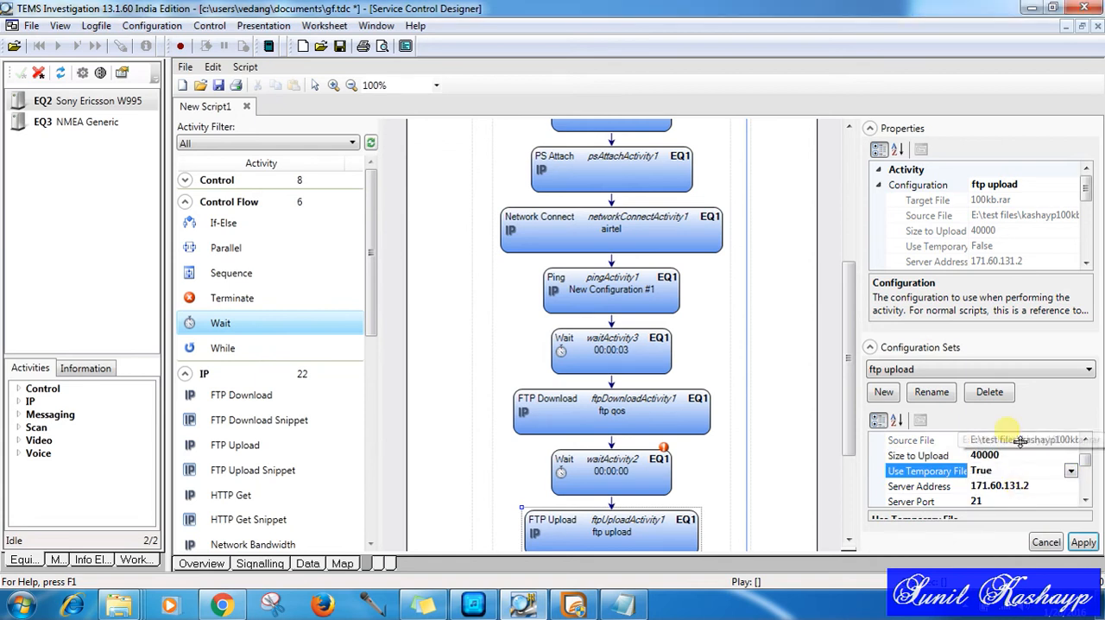
click(1071, 472)
click(1027, 501)
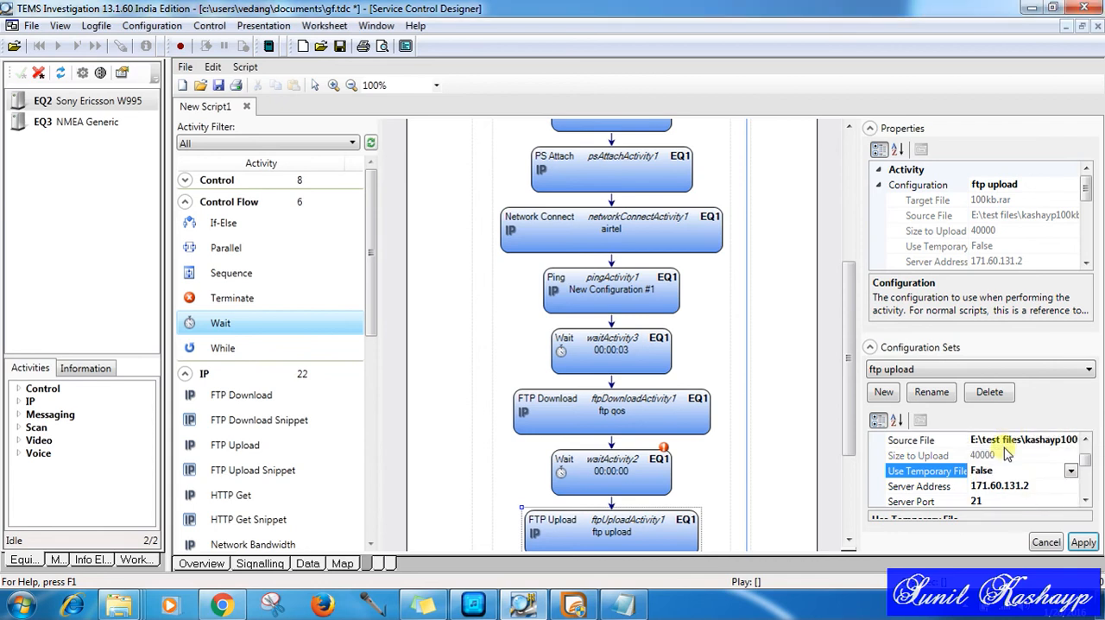
Step: Examine the FTP Upload configuration's server, firewall, login and concurrent transfer settings
click(1084, 500)
click(1084, 500)
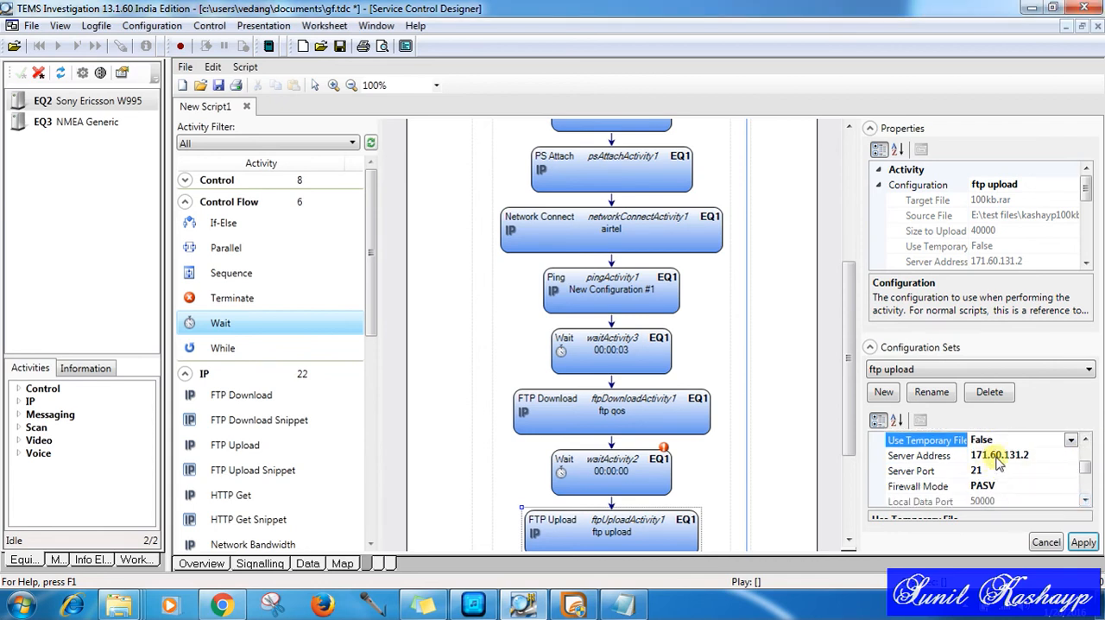
click(1084, 505)
click(1084, 505)
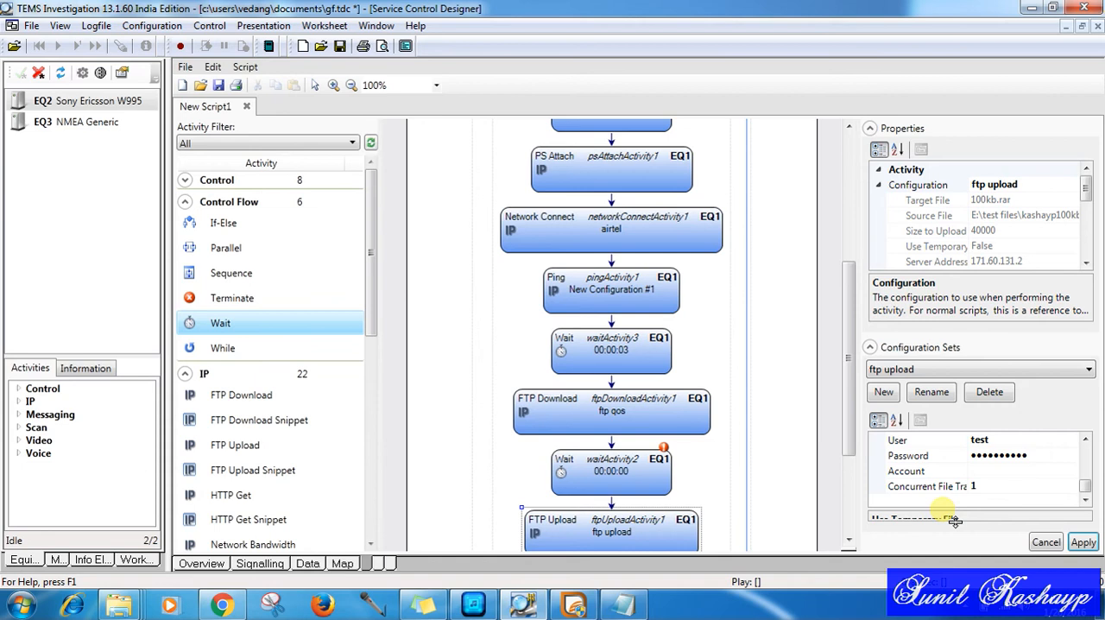
mouse_move(850, 401)
mouse_down()
mouse_move(851, 466)
mouse_move(842, 382)
mouse_up()
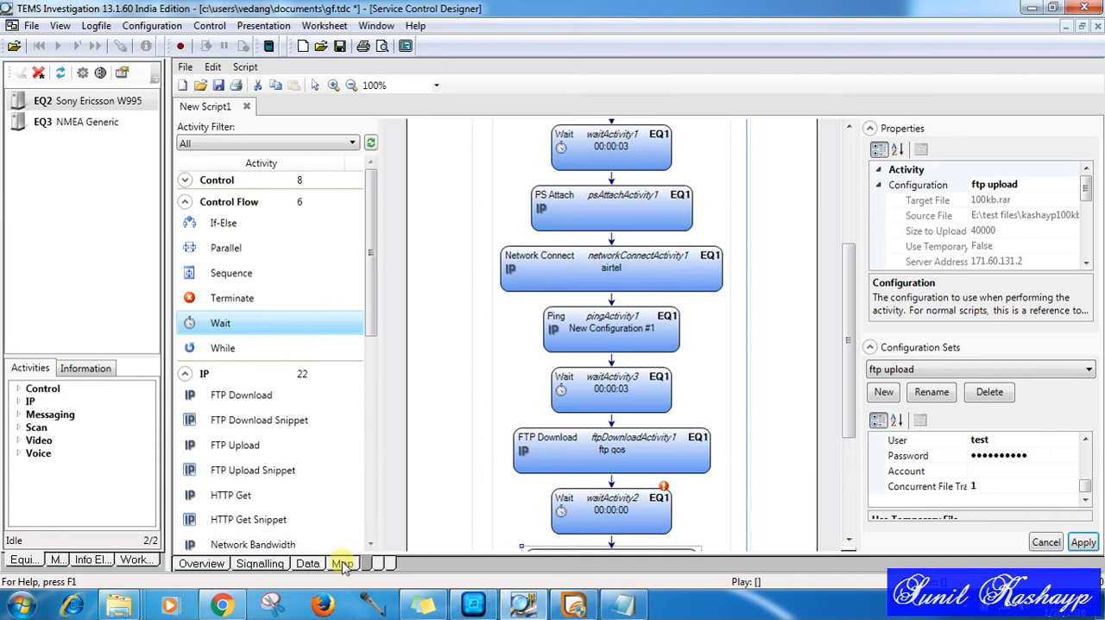
Step: Load the script ftp downloading.tsc from D:\new 7 script\New folder into the Service Control Monitor
click(368, 562)
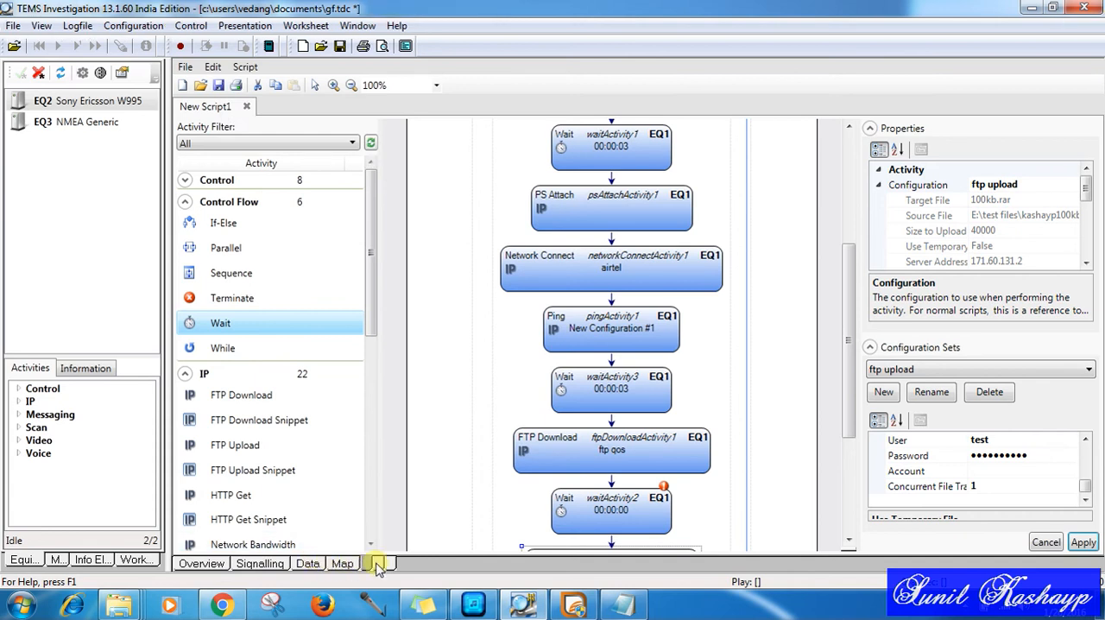
click(231, 137)
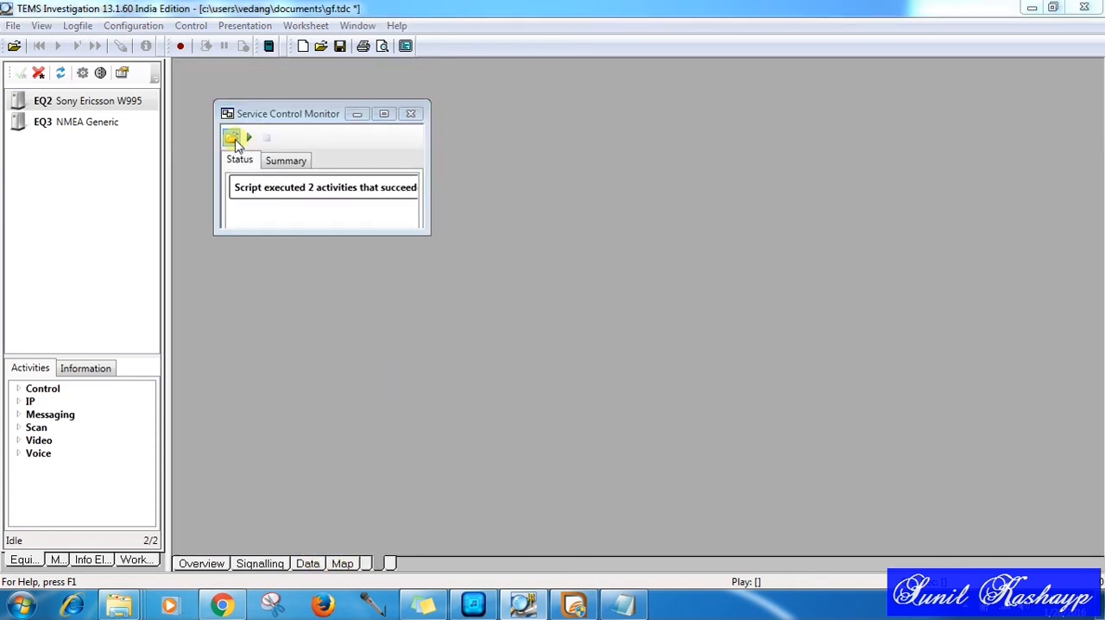
scroll(333, 345, down, 2)
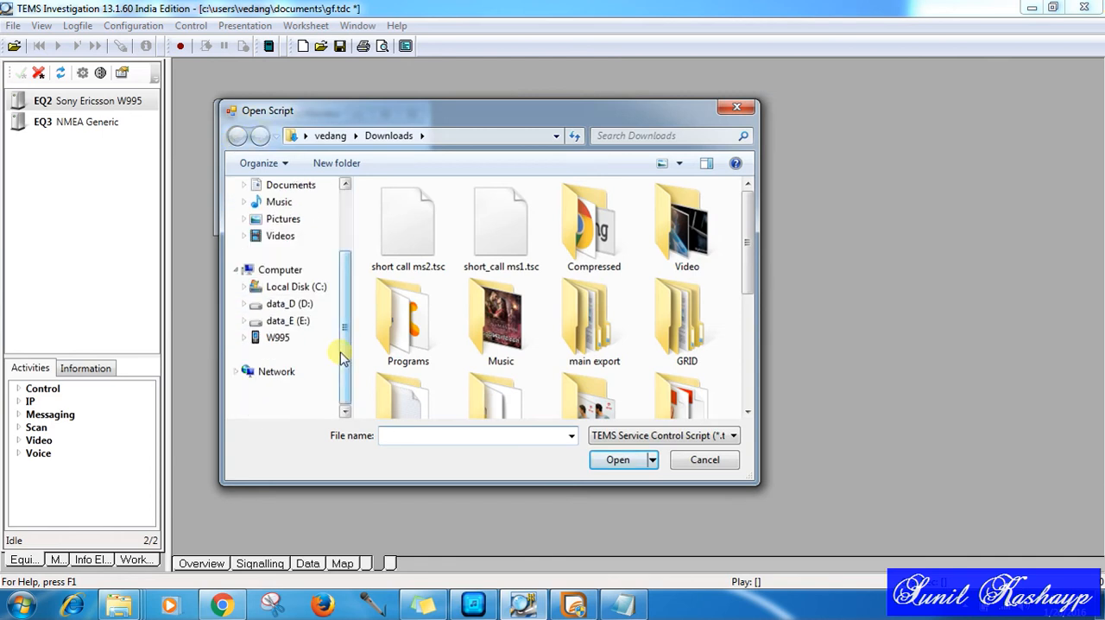
click(288, 320)
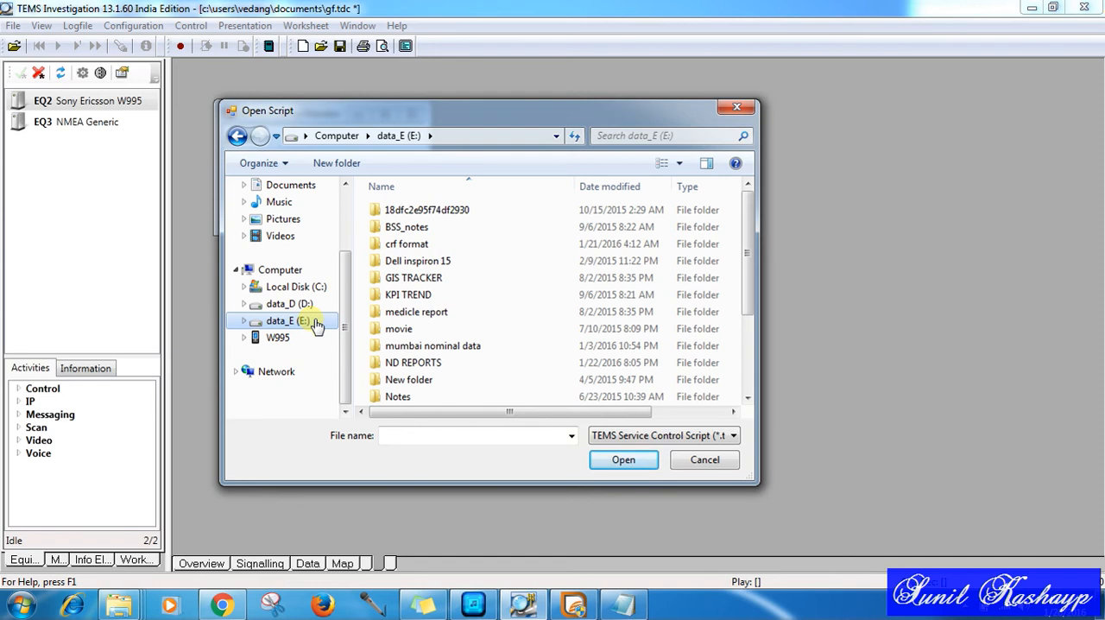
click(290, 304)
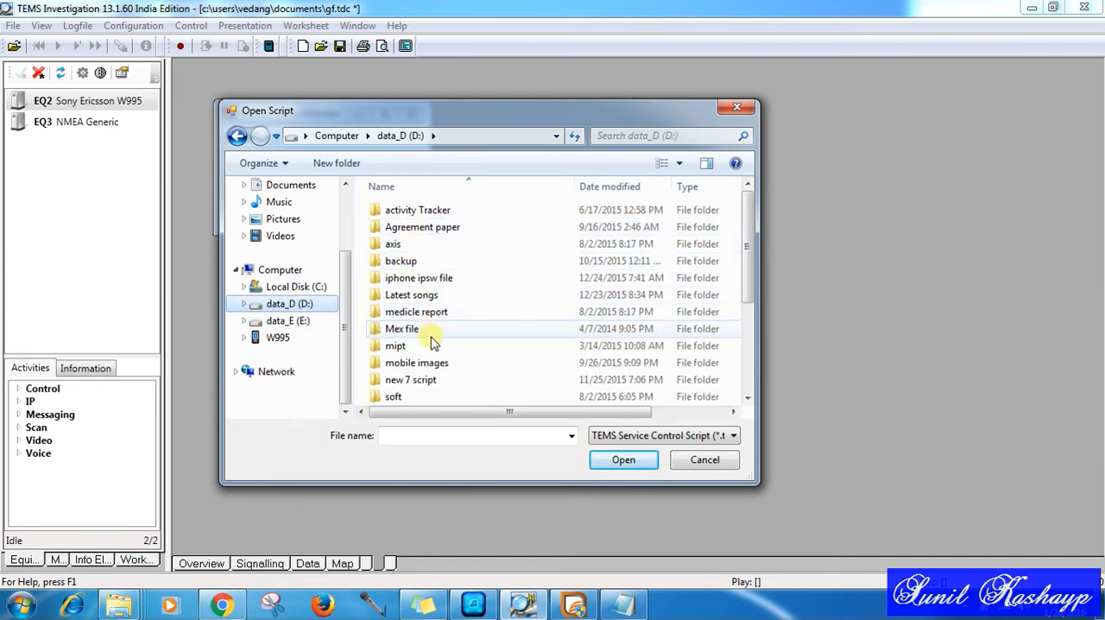
double_click(423, 378)
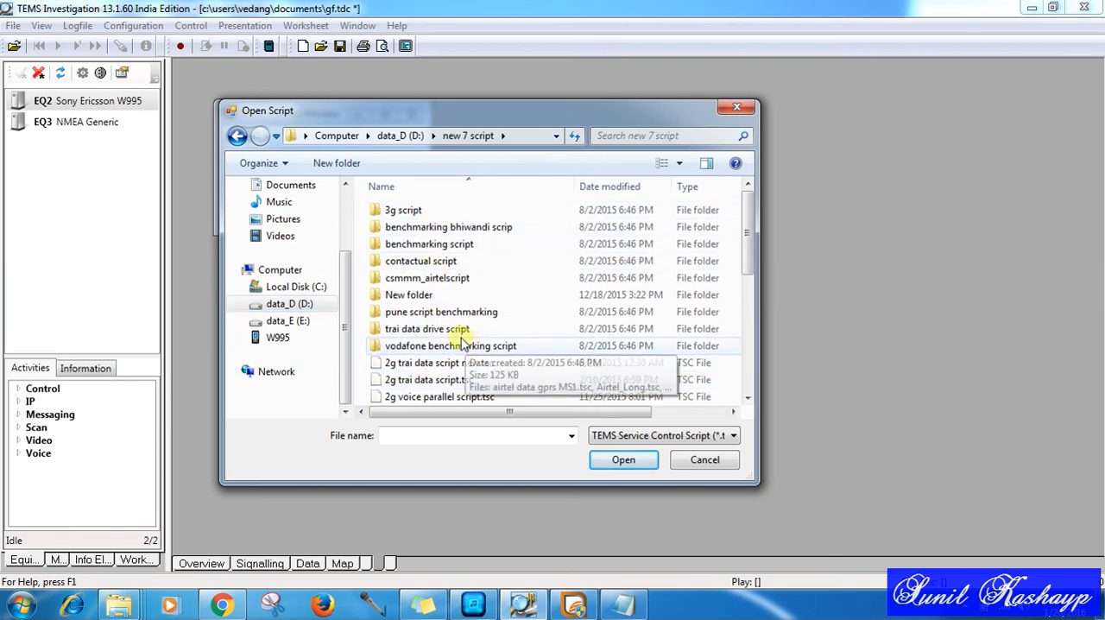
click(442, 300)
double_click(443, 300)
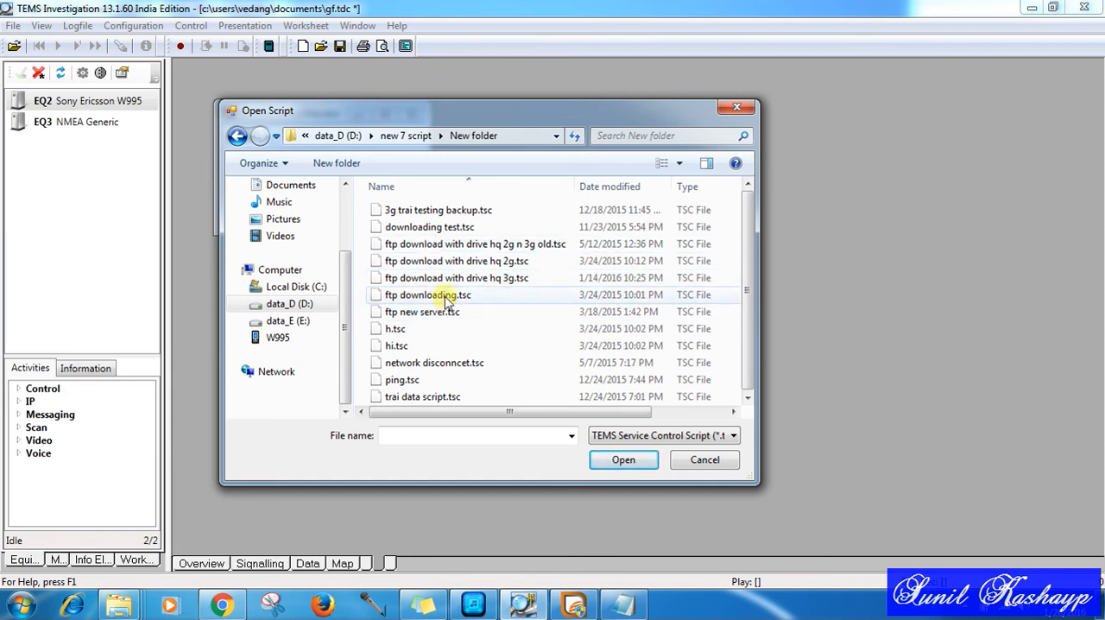
double_click(443, 295)
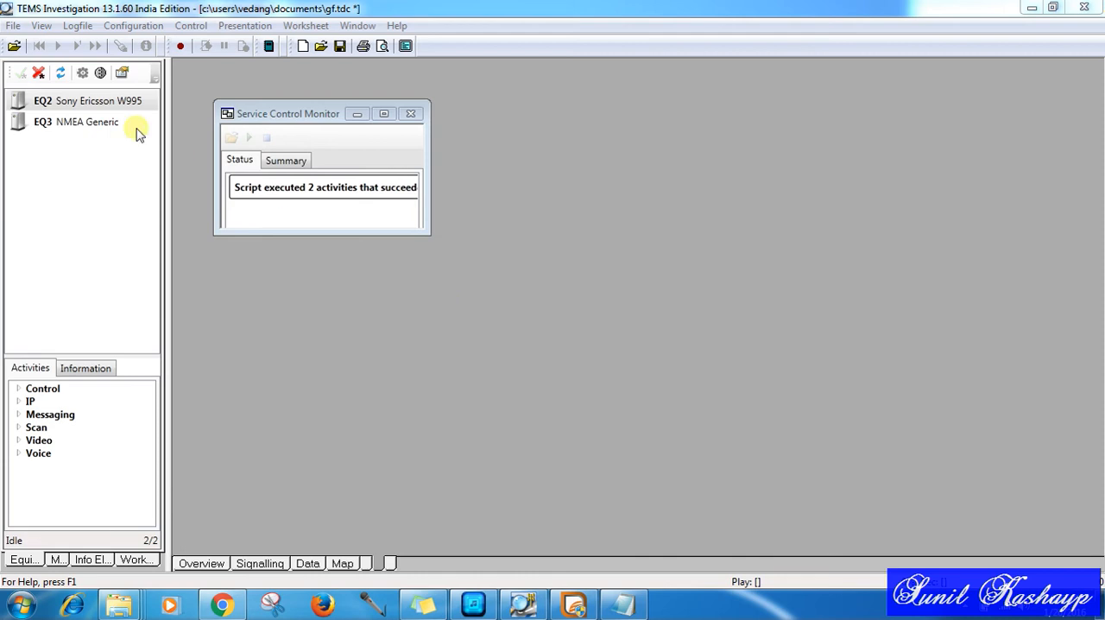
Step: Deactivate all equipment, reassign the Sony Ericsson W995 to EQ1 and activate all equipment again
click(37, 75)
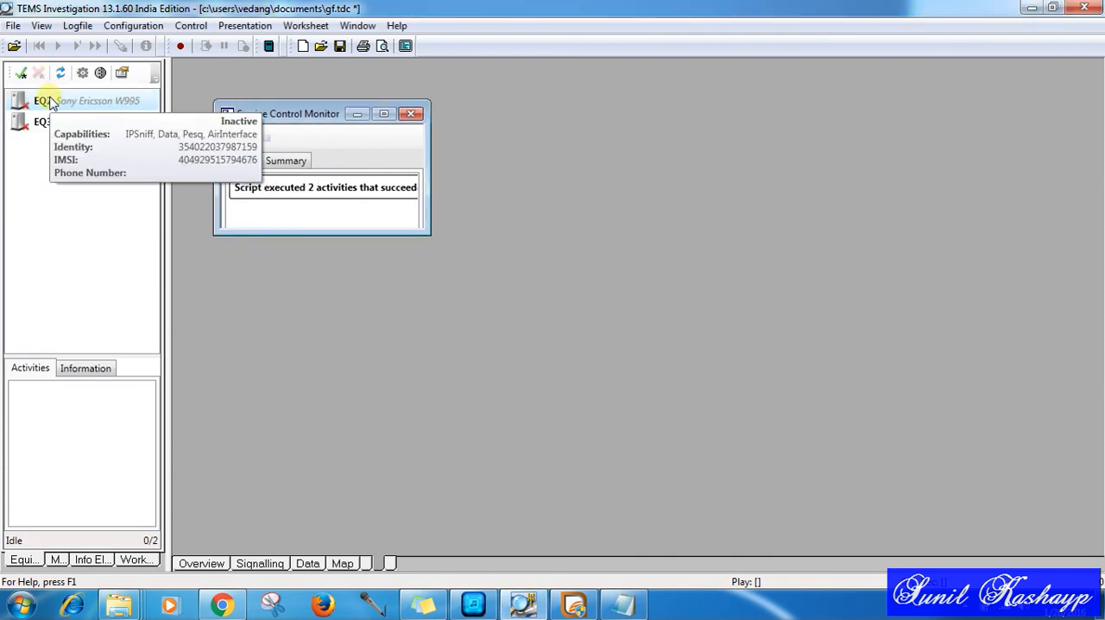
right_click(50, 102)
mouse_move(141, 160)
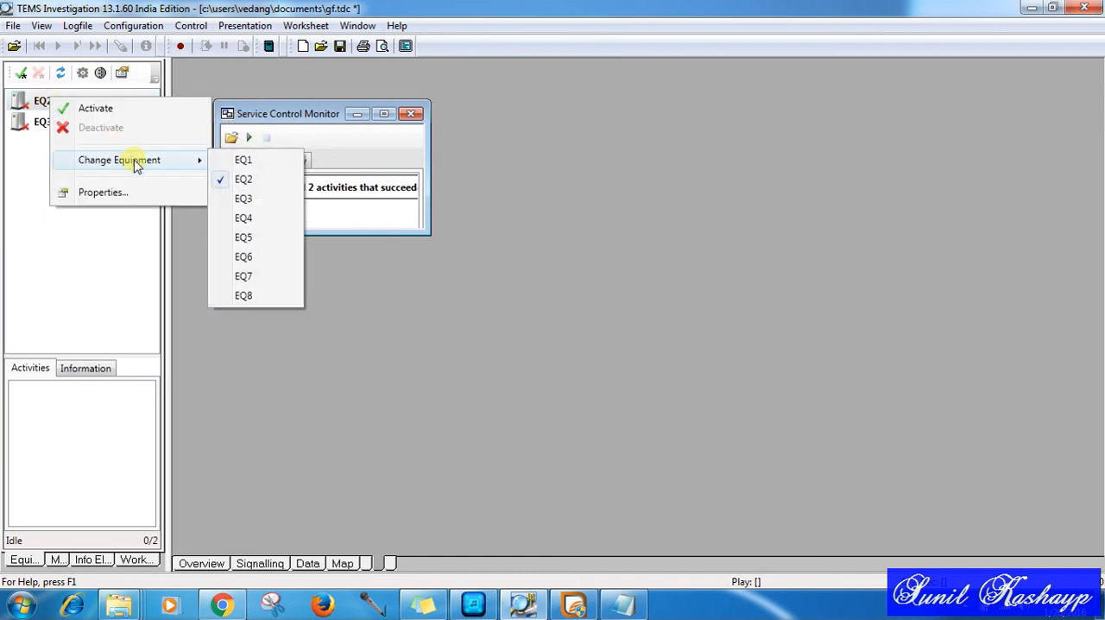
click(244, 161)
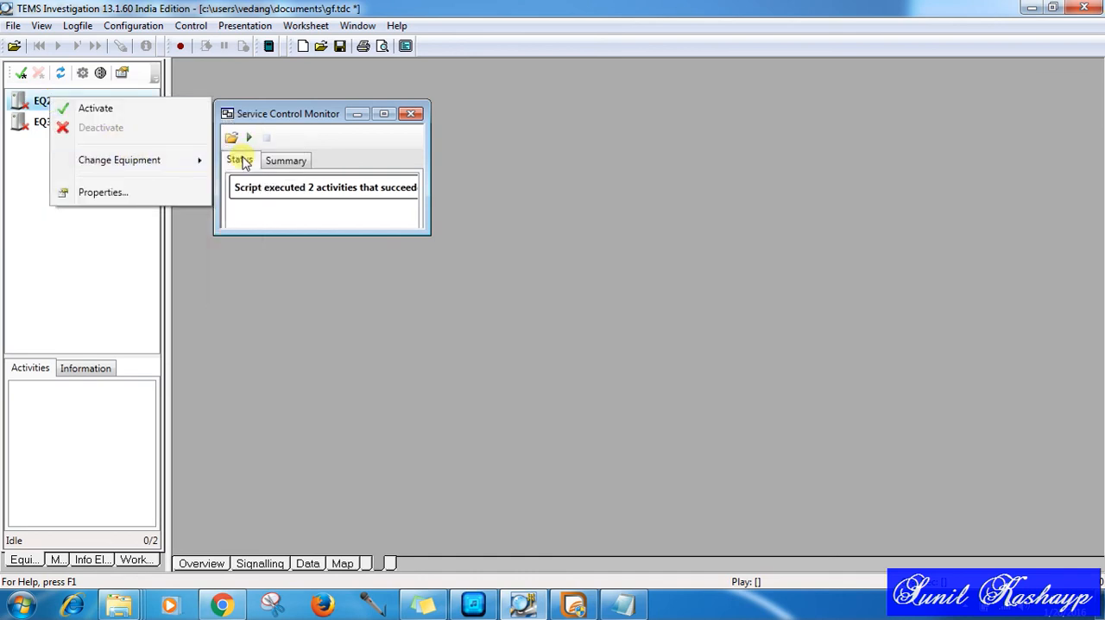
click(20, 76)
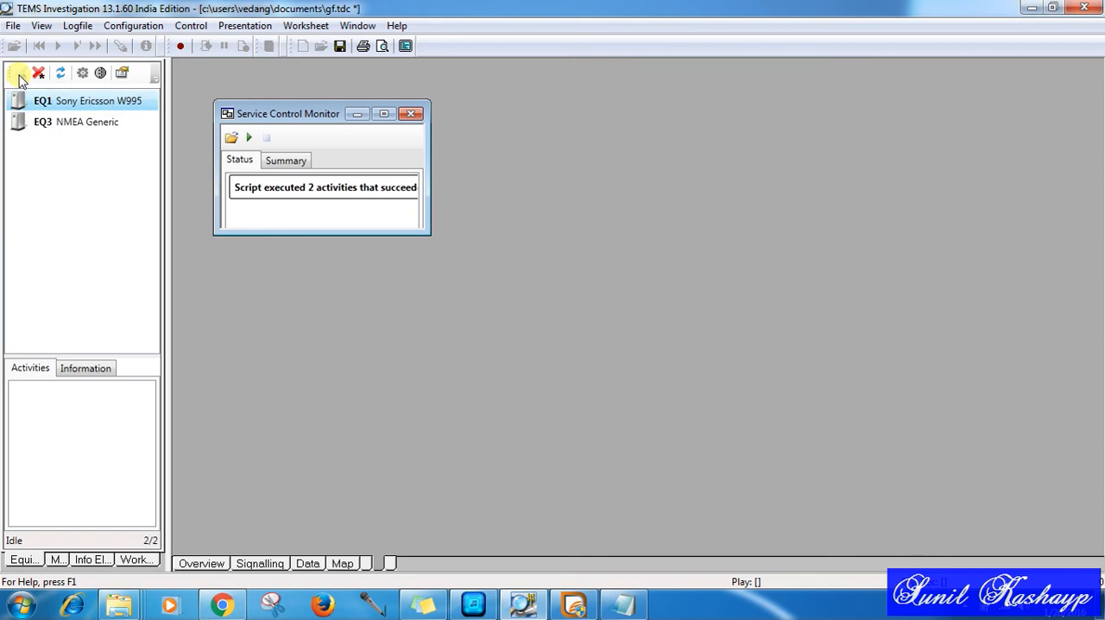
Step: Try to run the loaded script from the Service Control Monitor
click(249, 138)
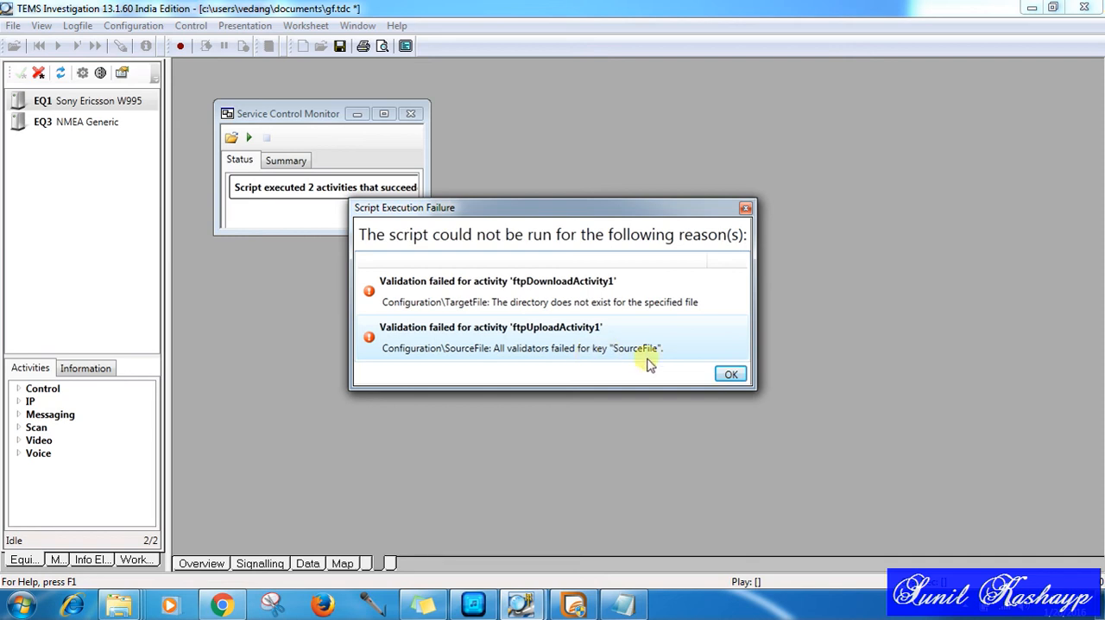
click(731, 374)
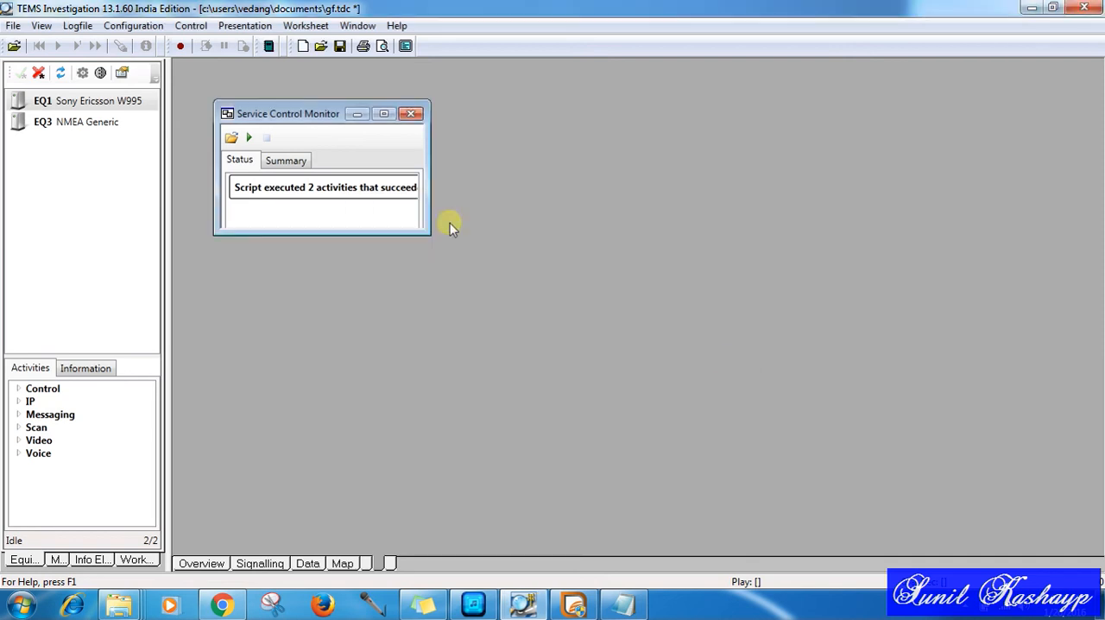
click(342, 563)
click(377, 562)
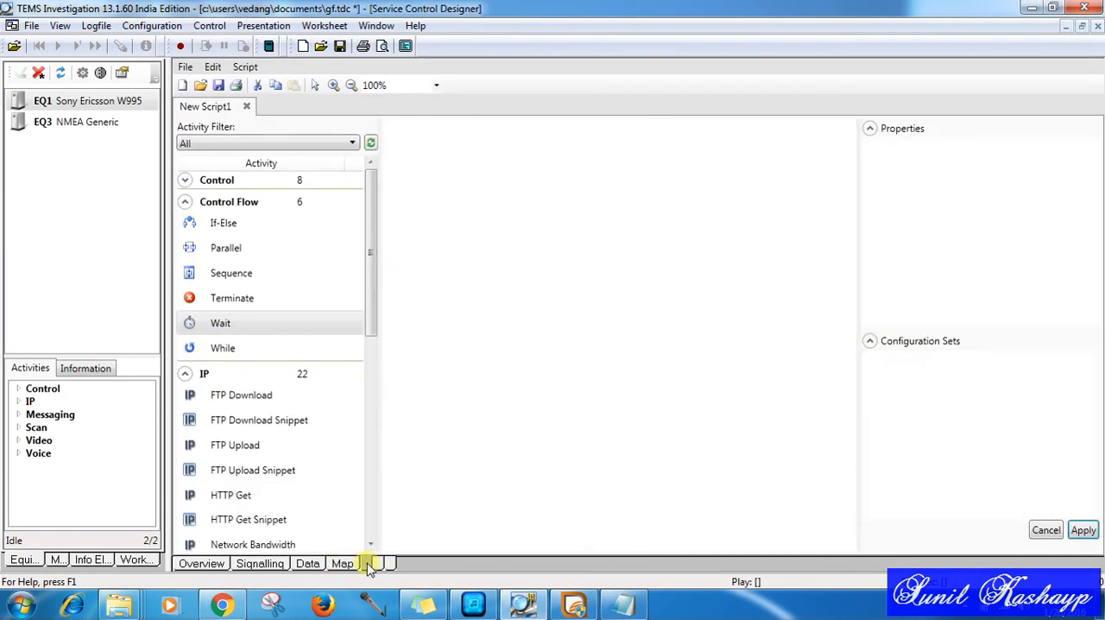
click(247, 107)
click(649, 338)
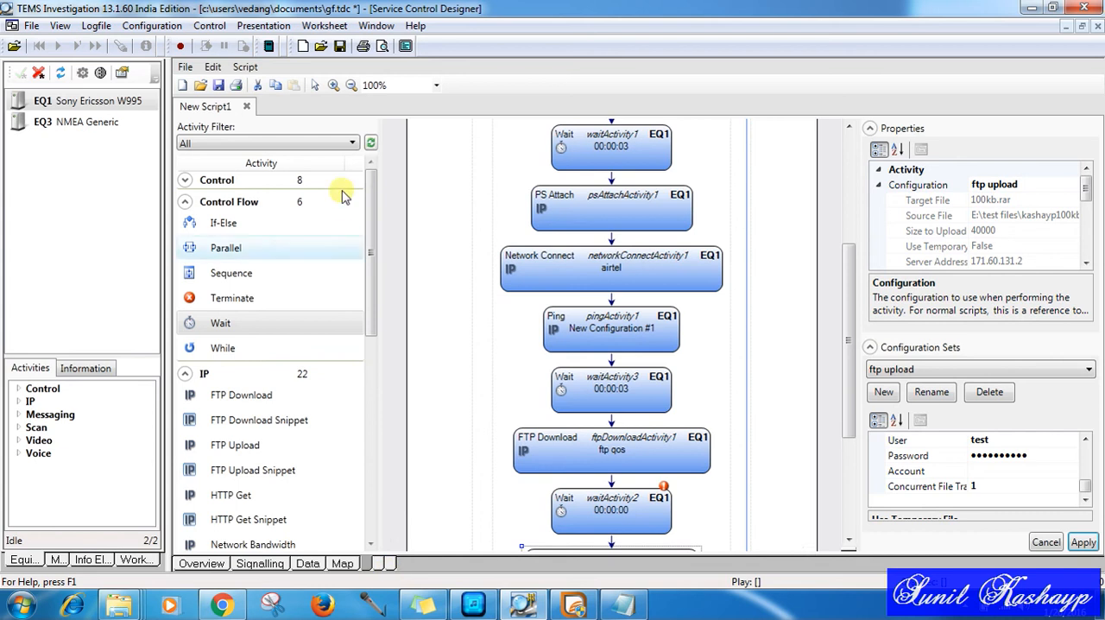
click(201, 86)
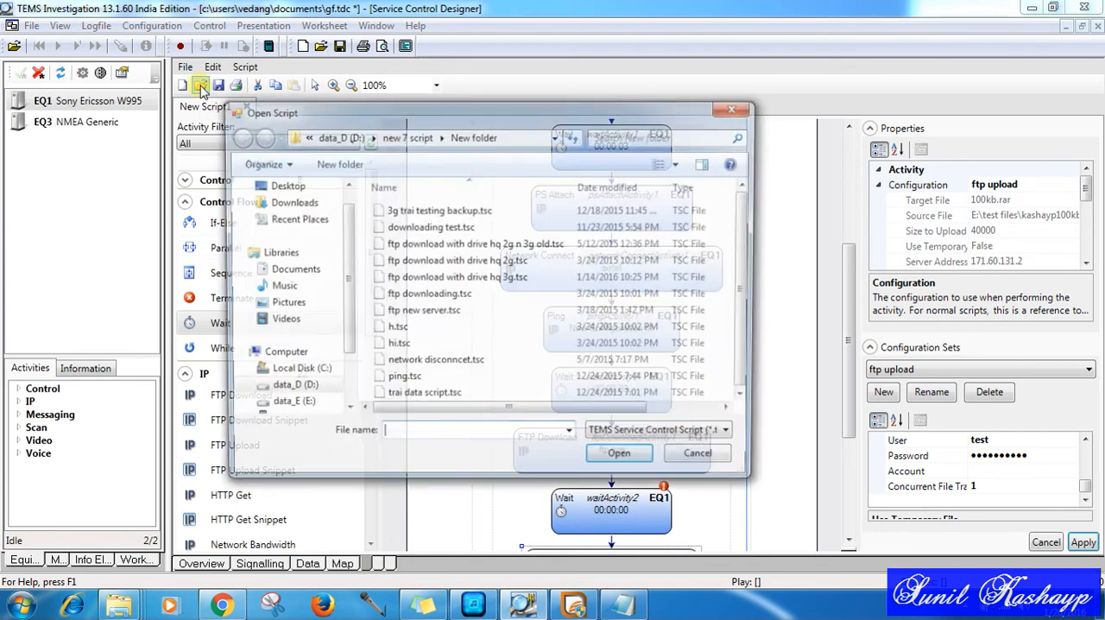
click(733, 110)
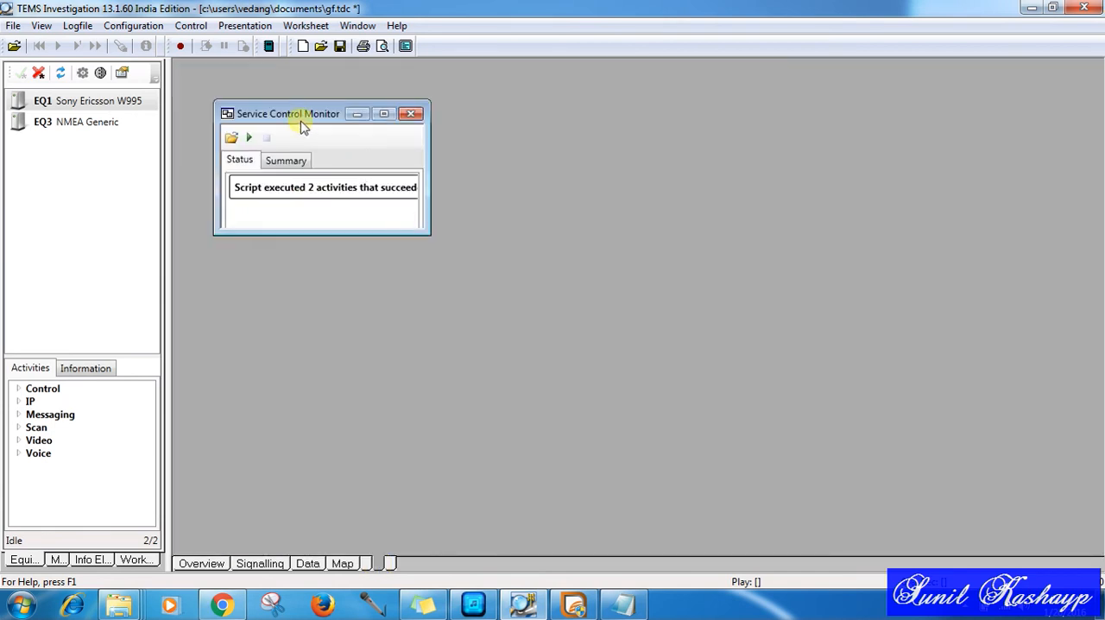
Step: Load and run ftp download with drive hq 3g.tsc from the Service Control Monitor, and follow its progress in the Overview worksheet's Events window
click(231, 139)
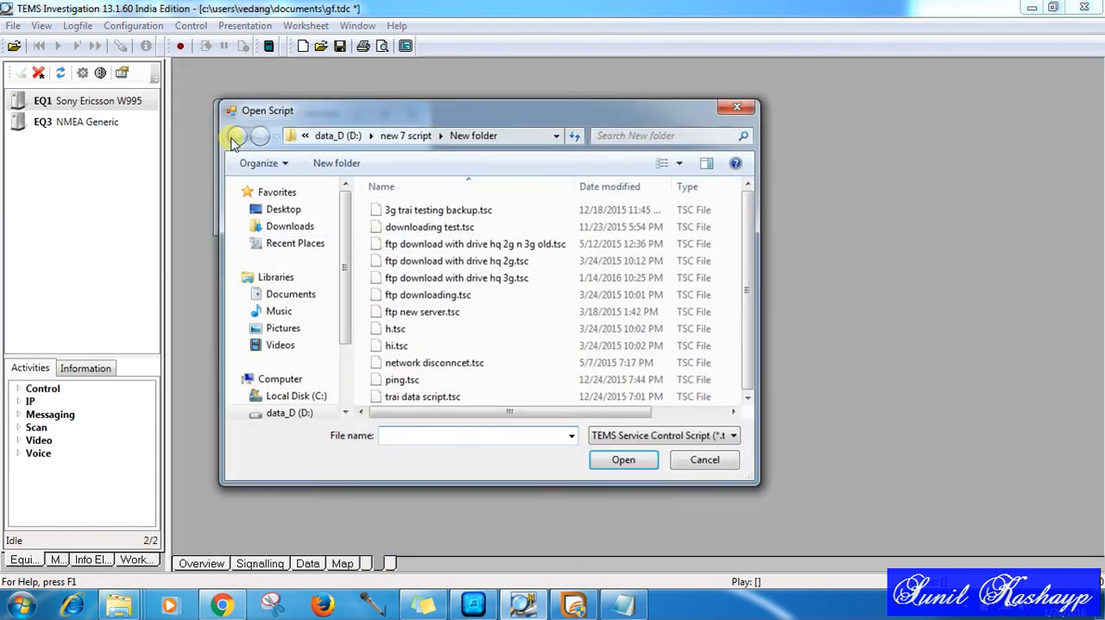
double_click(462, 277)
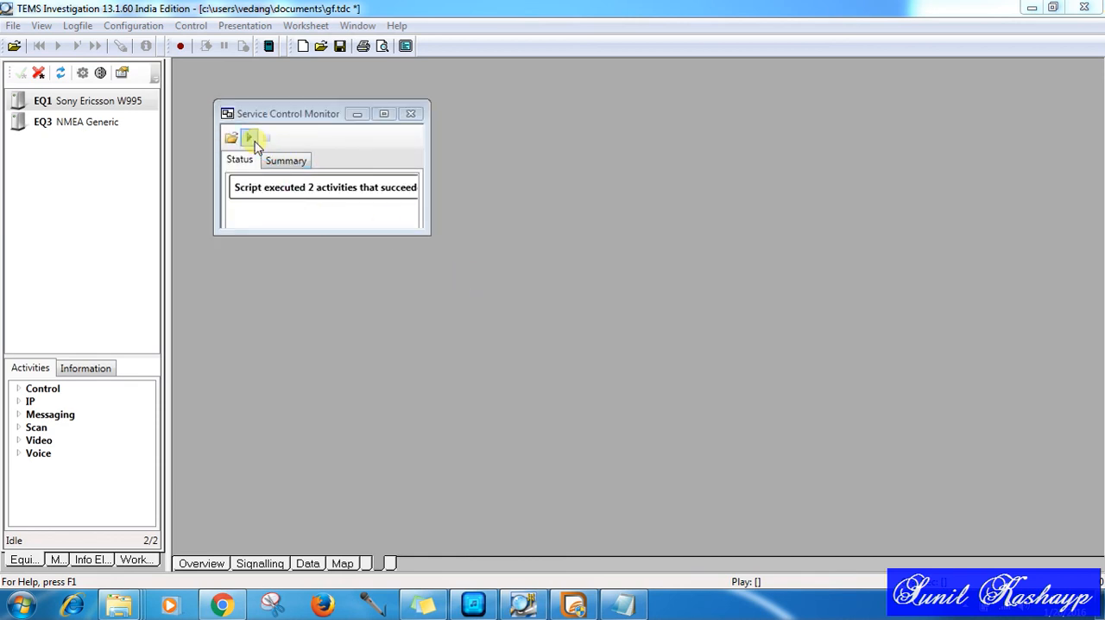
click(252, 141)
click(221, 565)
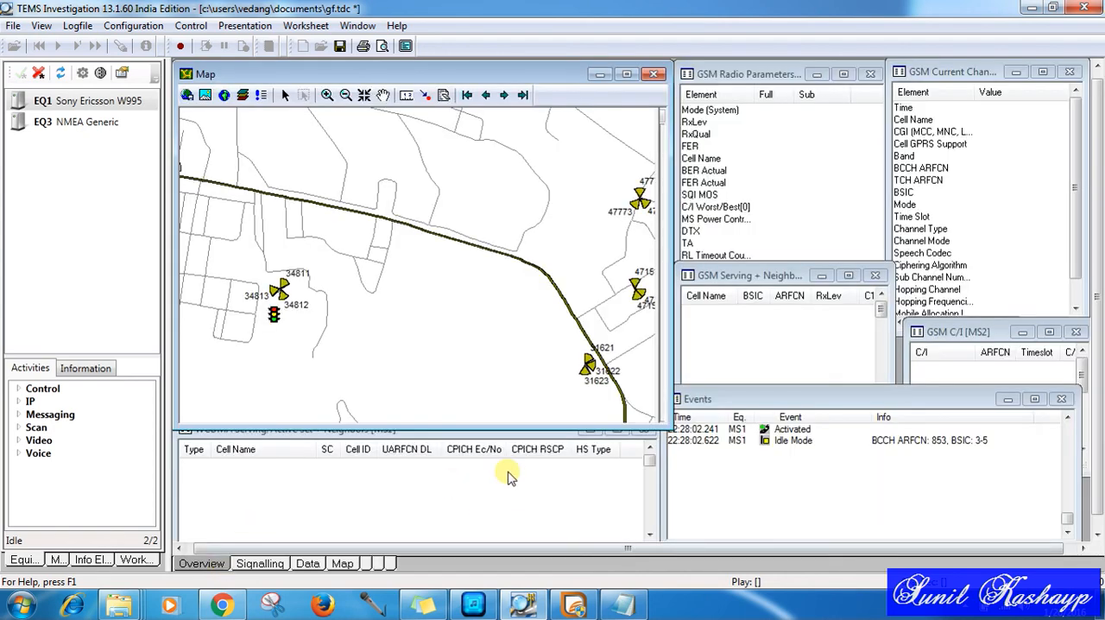
click(807, 405)
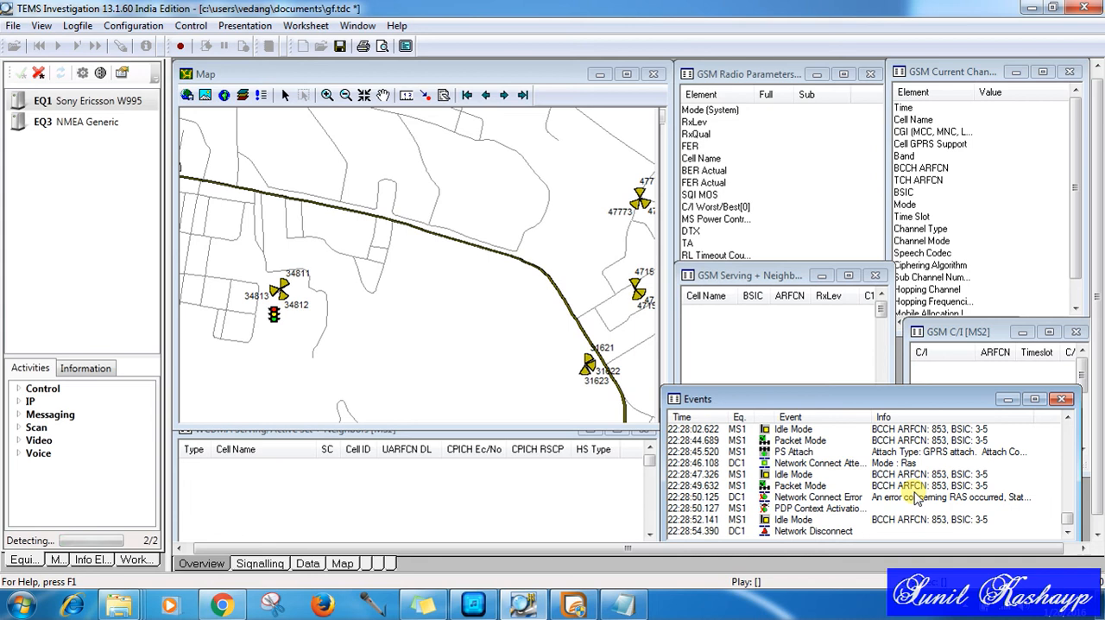
click(366, 563)
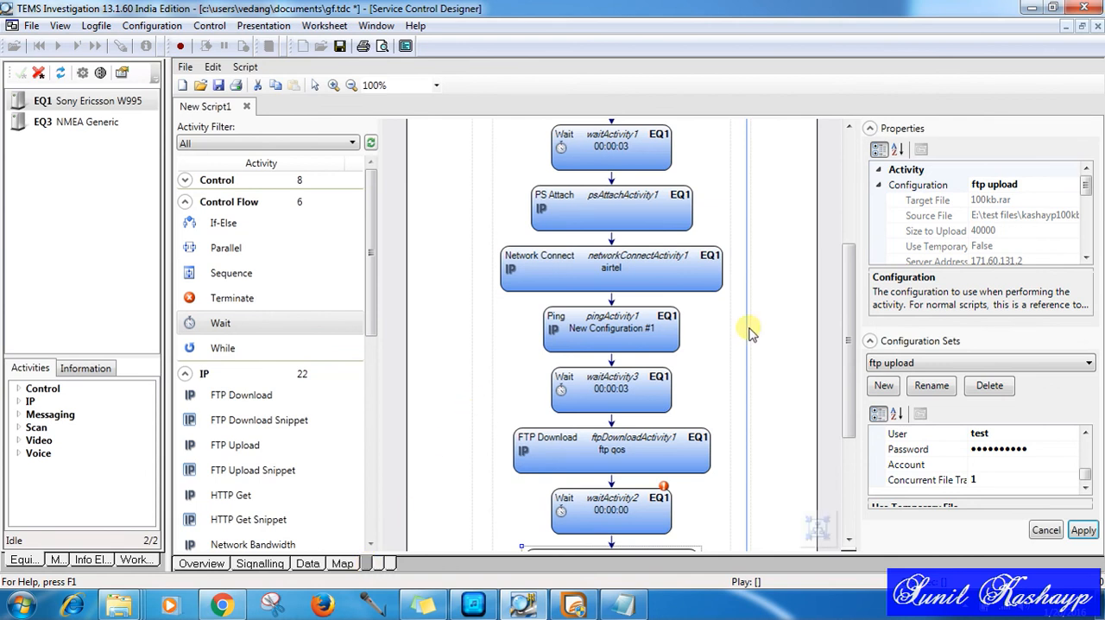
drag(851, 330, 846, 365)
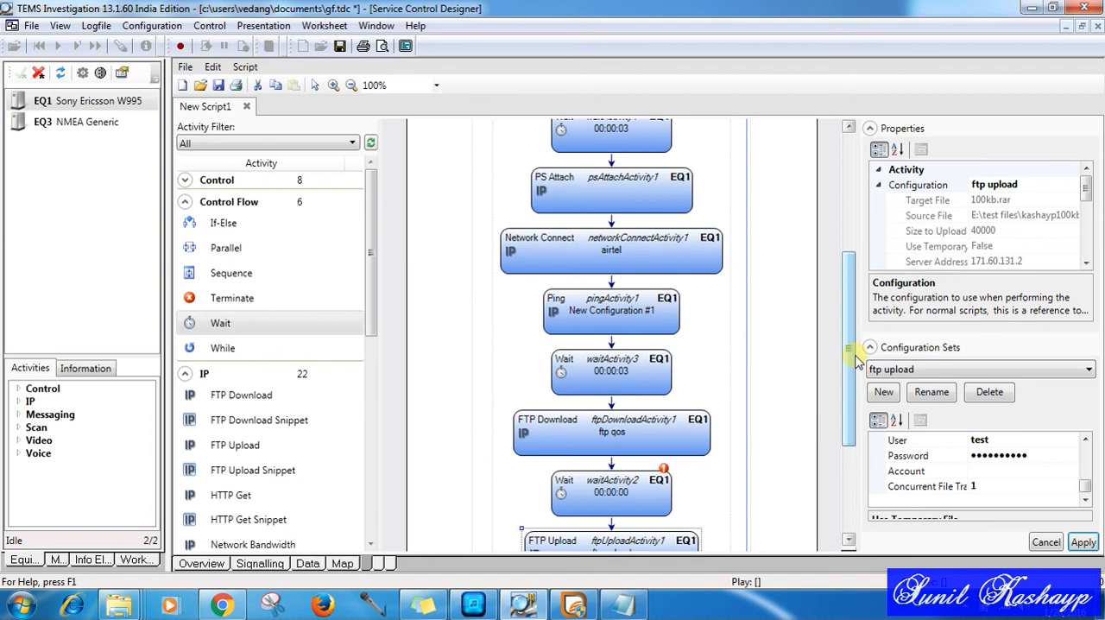
click(98, 25)
mouse_move(153, 26)
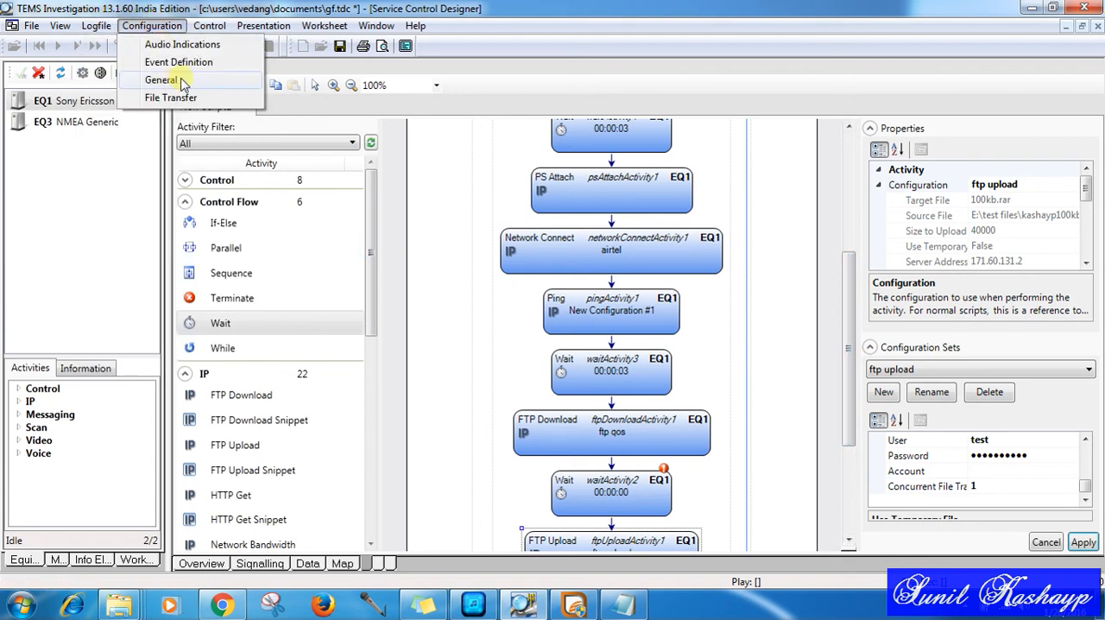
click(443, 271)
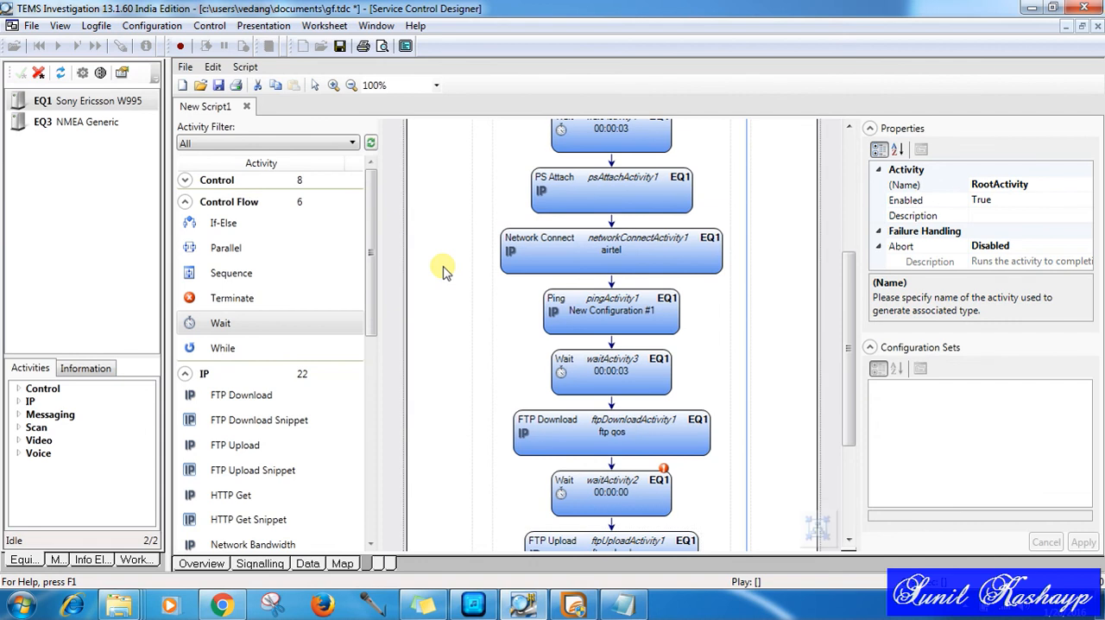